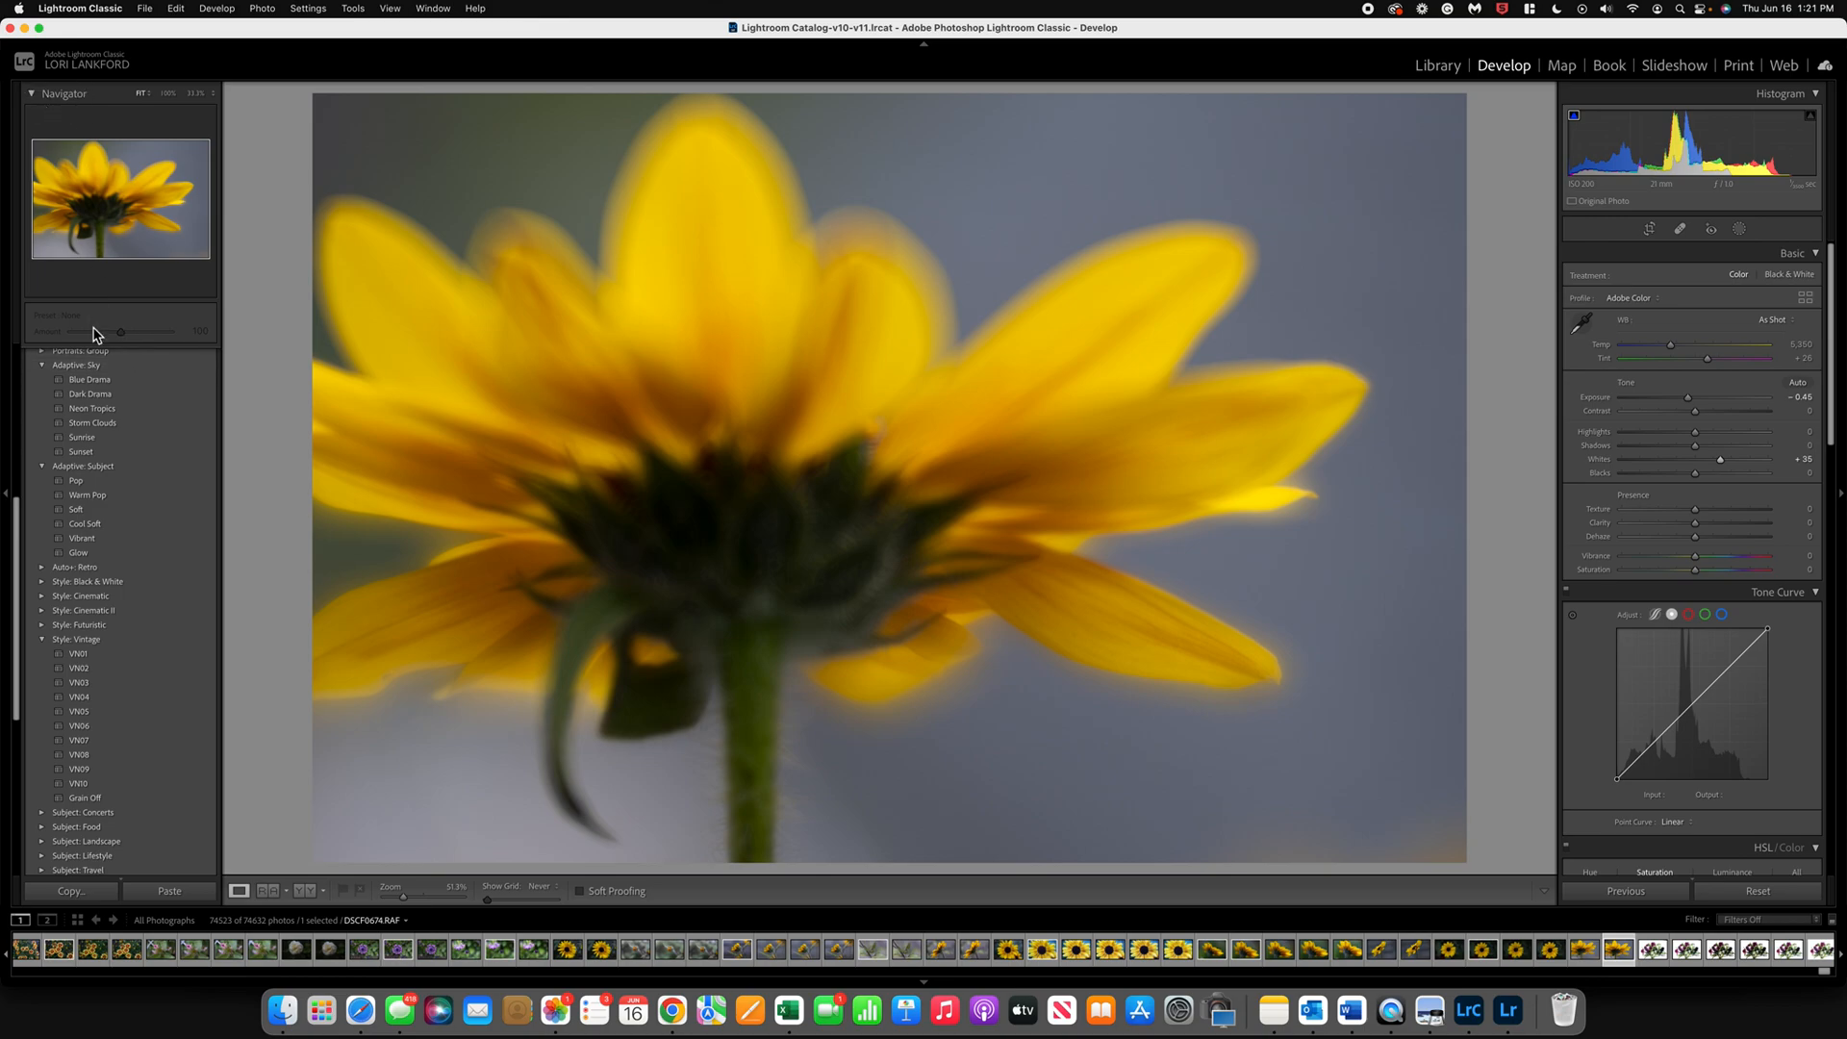
Step: Look through the preset list and collapse the Adaptive: Sky and Adaptive: Subject groups
scroll(111, 459, up, 5)
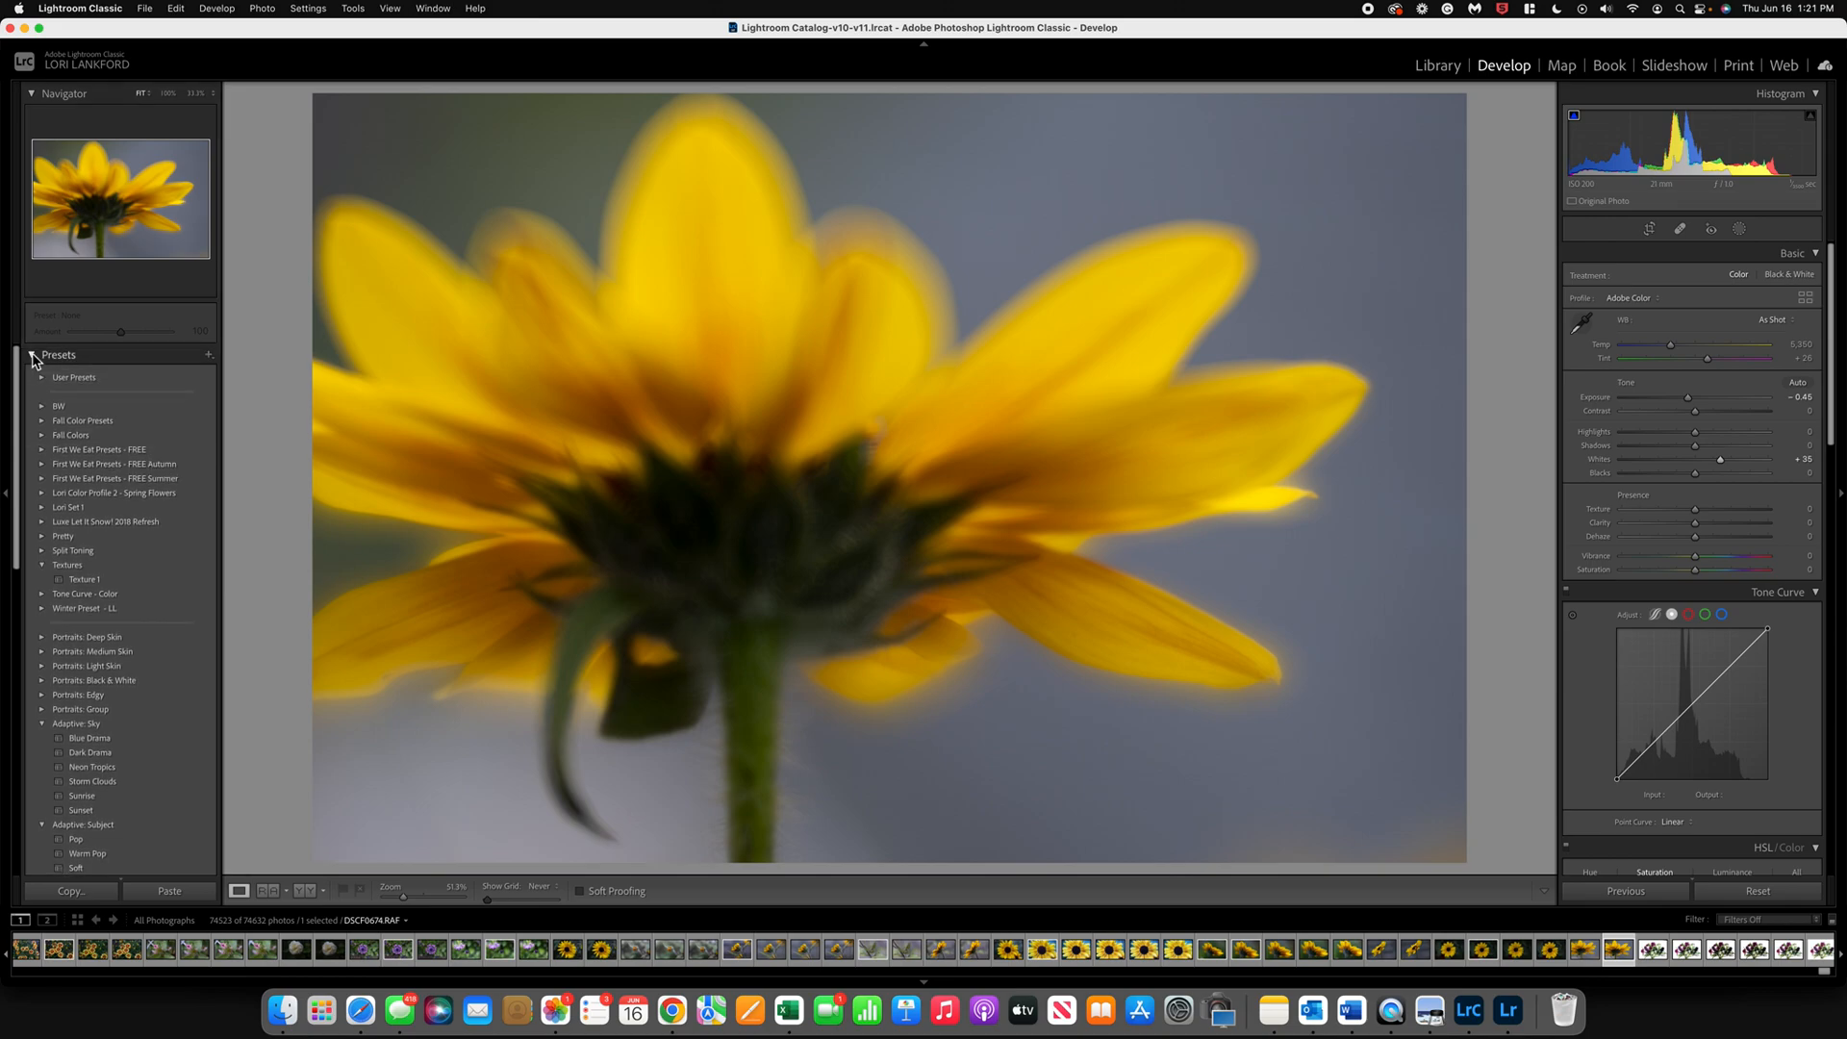
click(34, 355)
click(34, 355)
scroll(173, 671, down, 5)
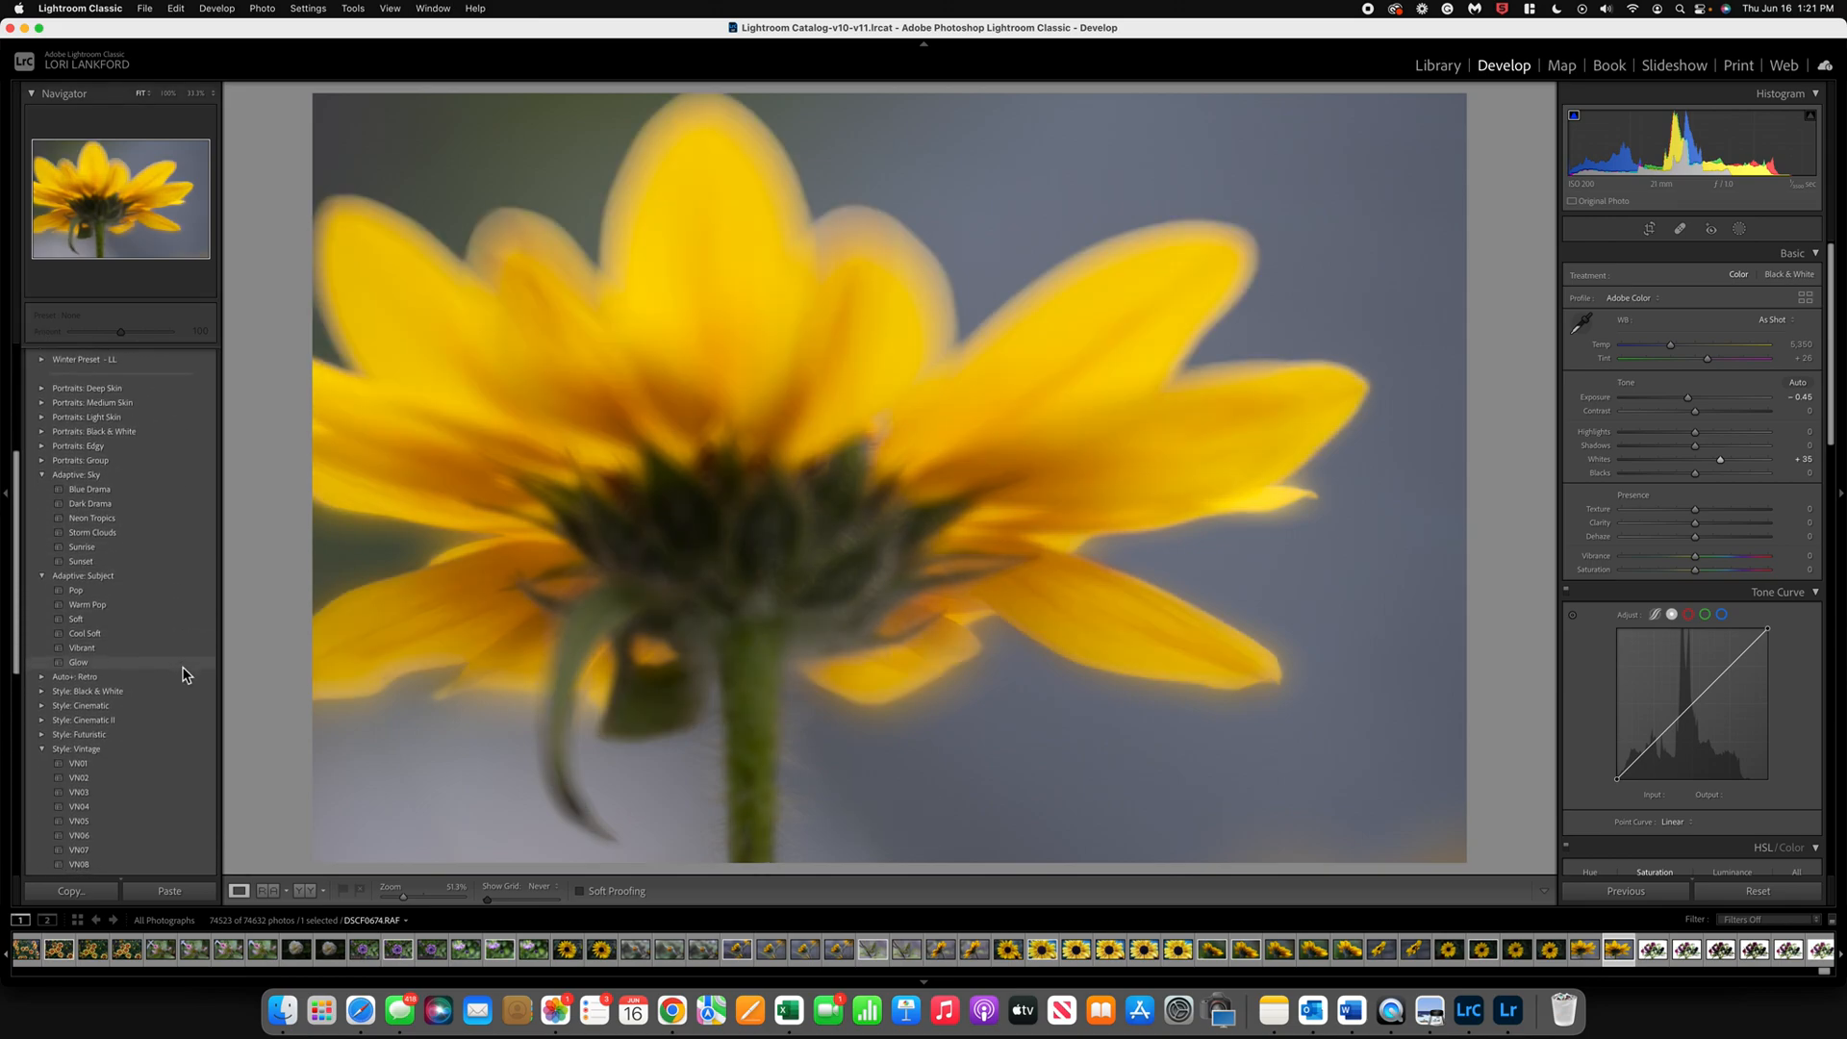
click(42, 477)
click(42, 492)
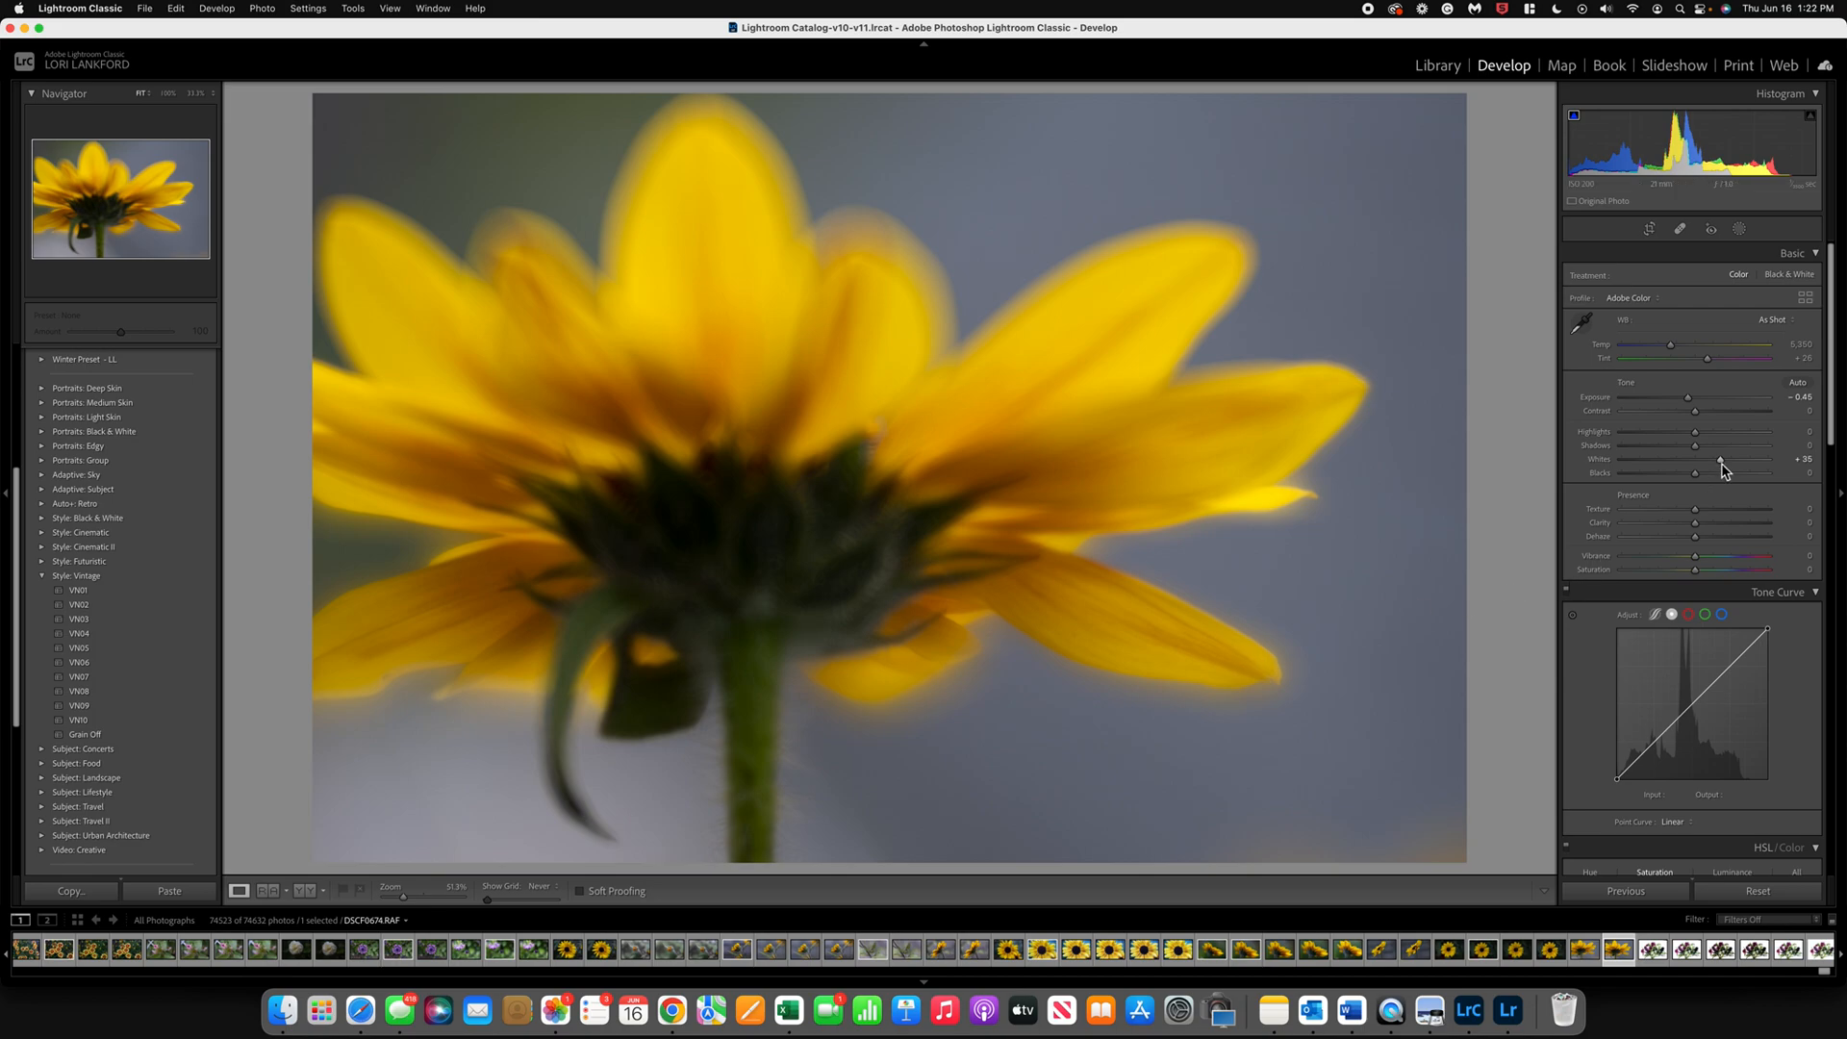
Step: Set the photo's exposure to -0.50 and apply the Style: Vintage preset VN06 with an amount of 73
drag(1688, 407, 1690, 405)
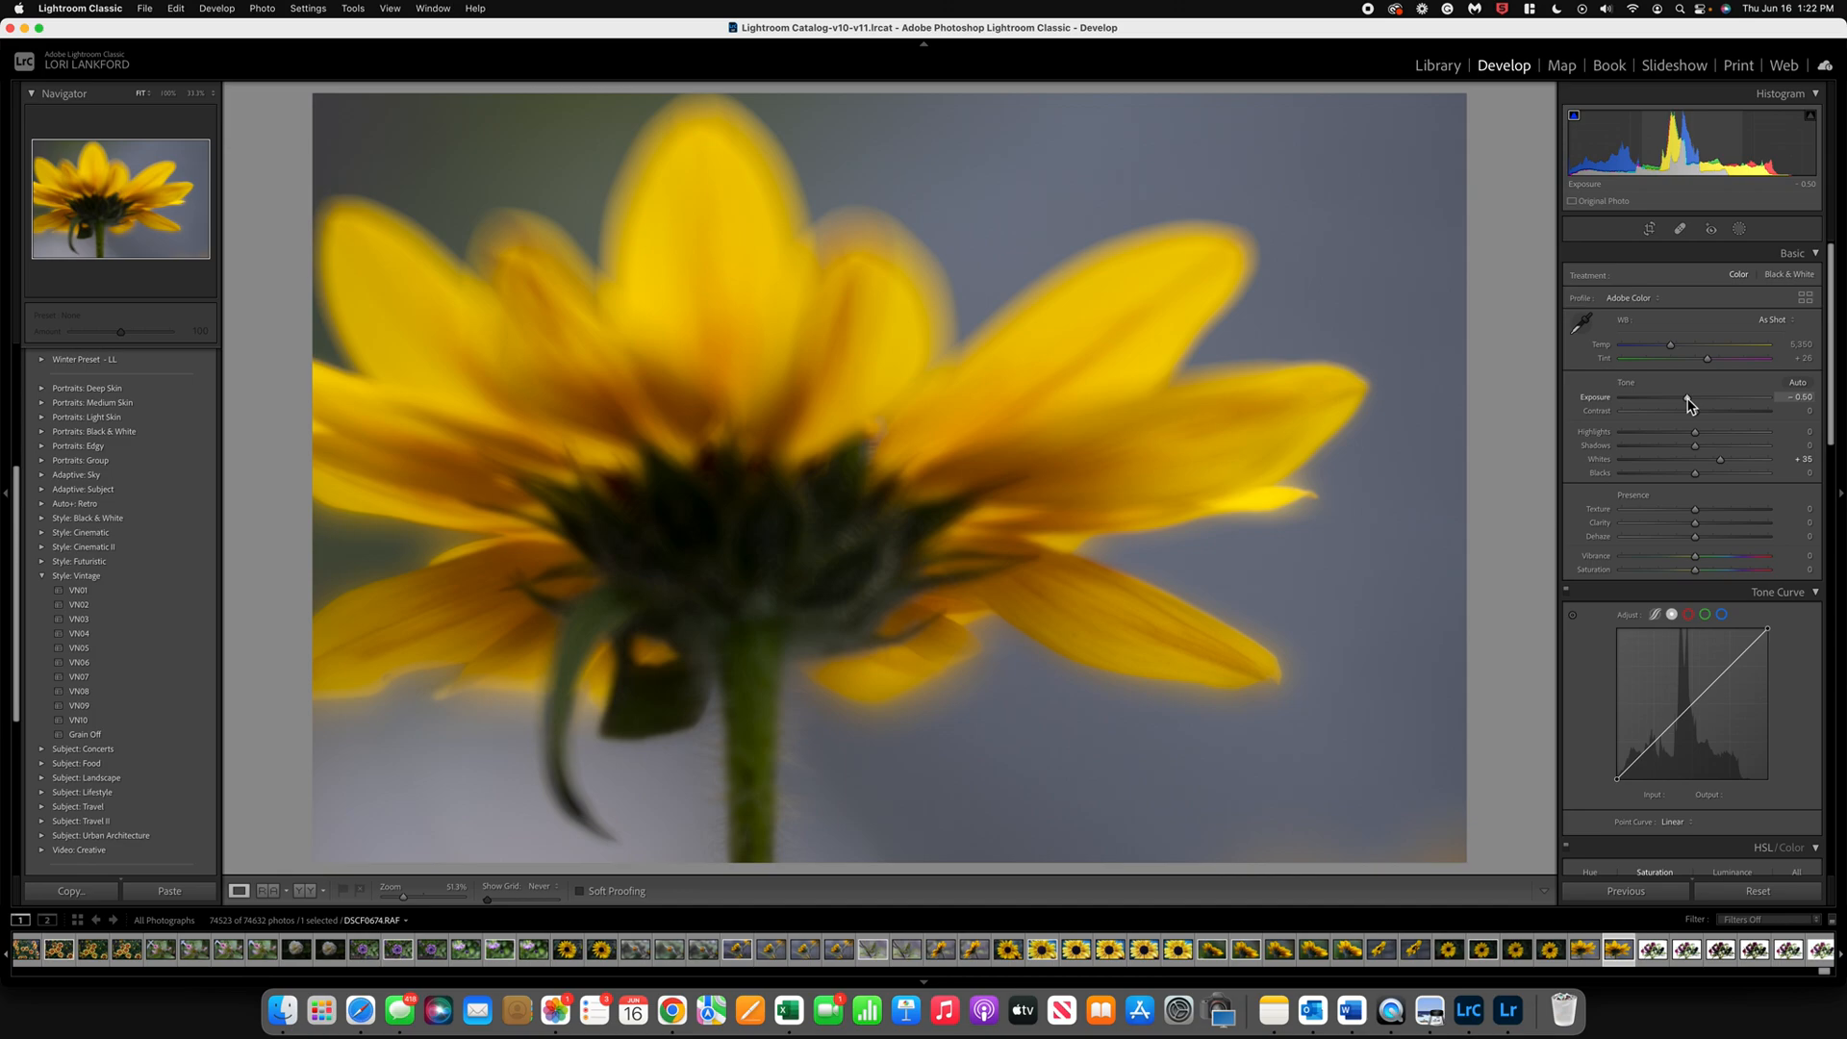
click(78, 593)
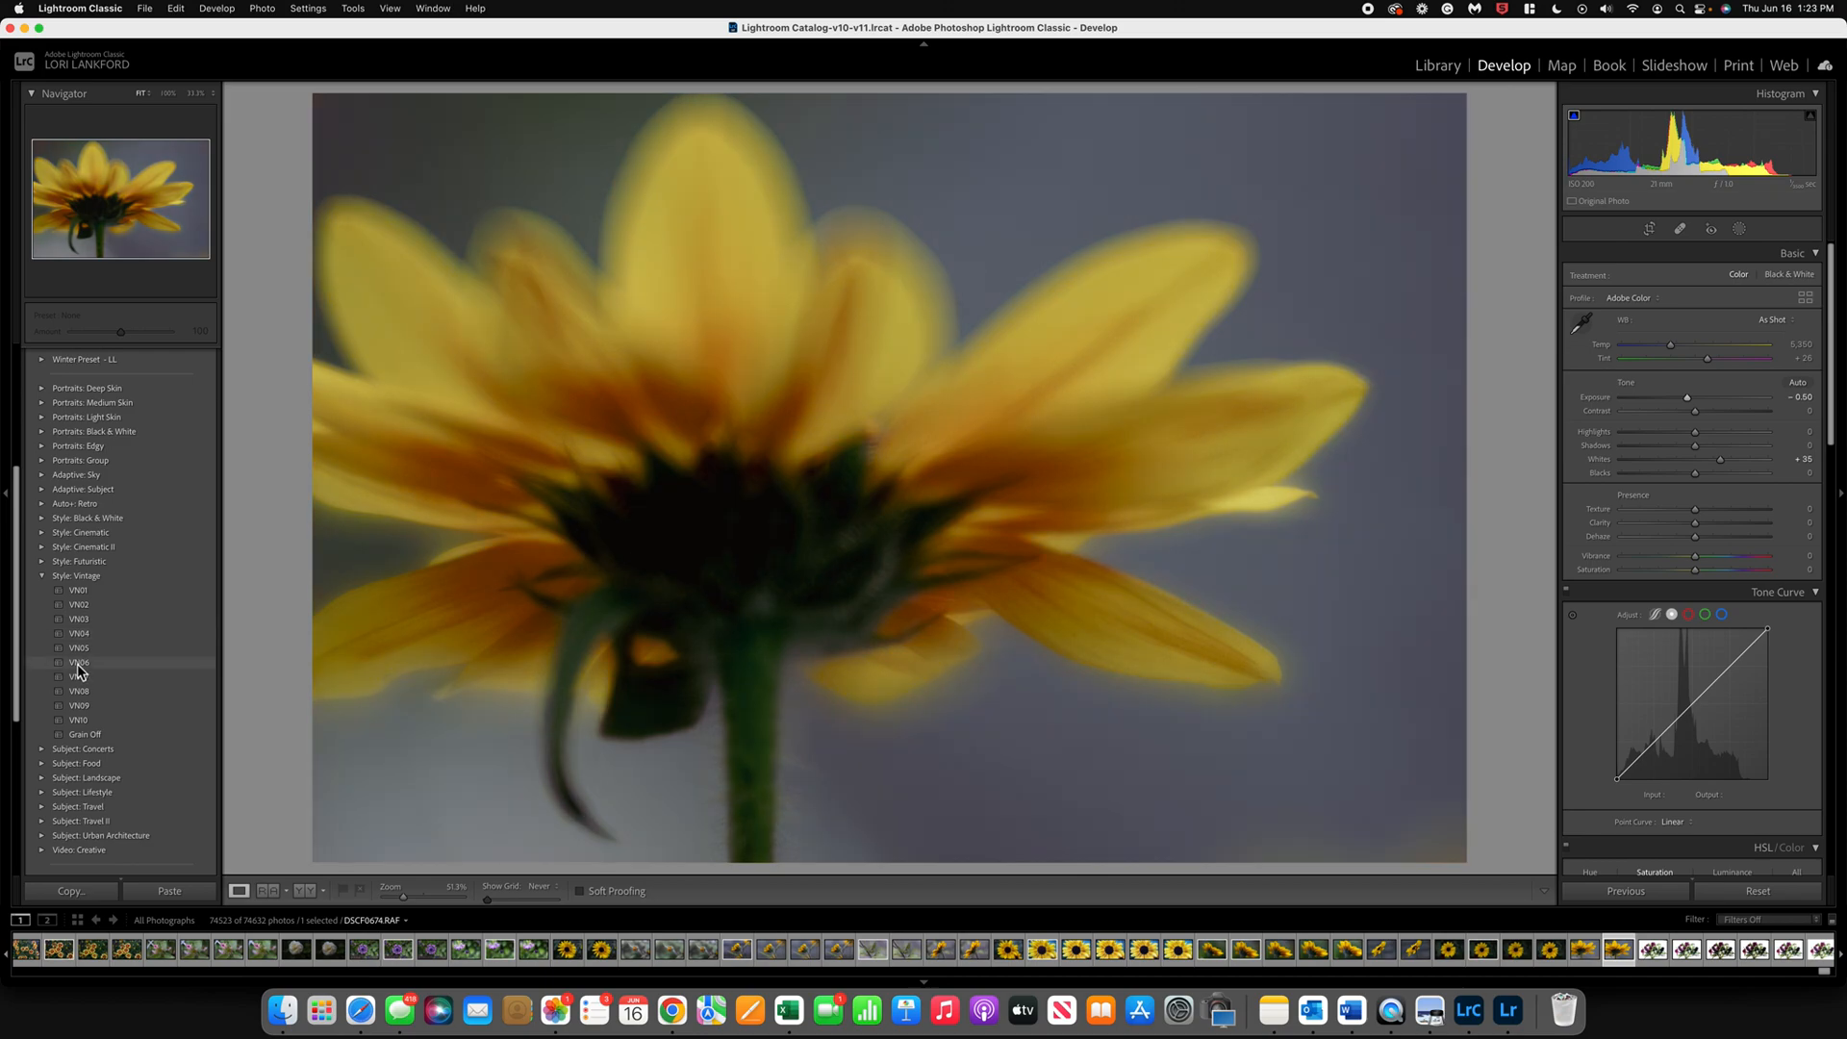
click(79, 666)
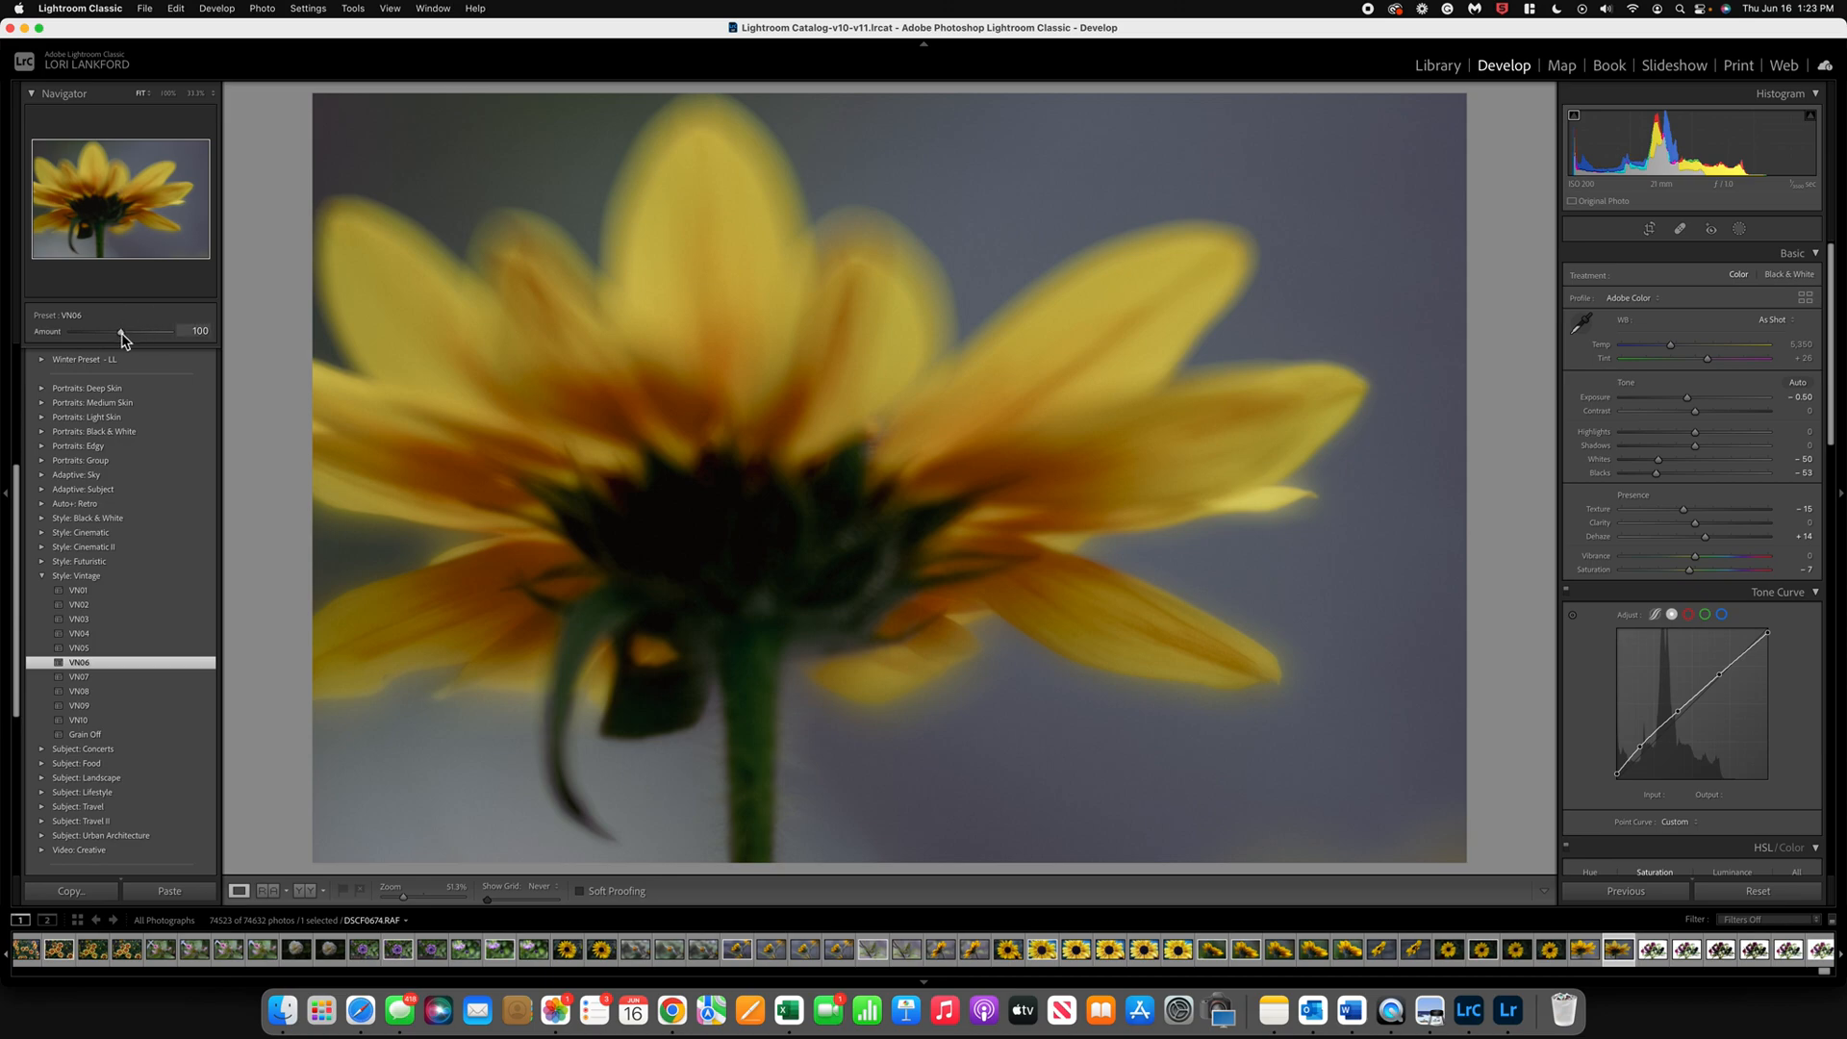
mouse_move(123, 339)
mouse_down()
mouse_move(151, 338)
mouse_move(109, 339)
mouse_up()
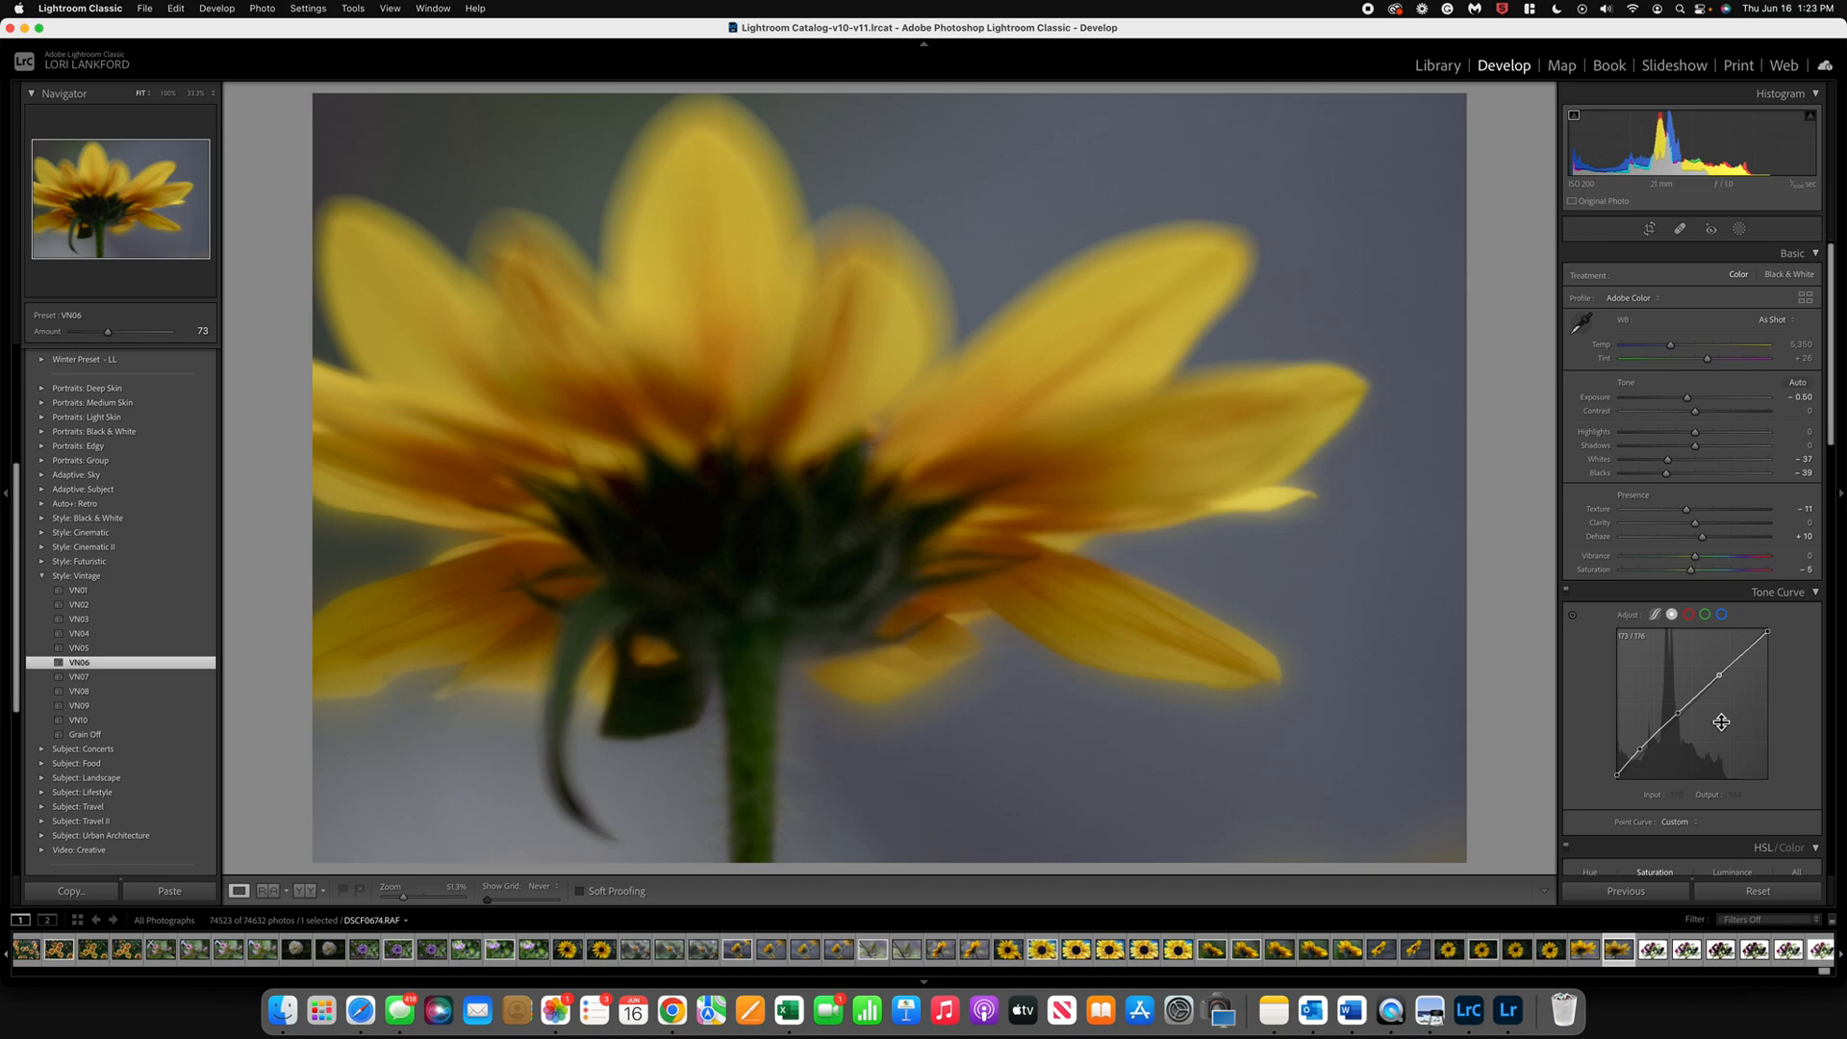
Step: Raise the blue saturation of the photo to +24 in the HSL adjustments
scroll(1722, 722, down, 5)
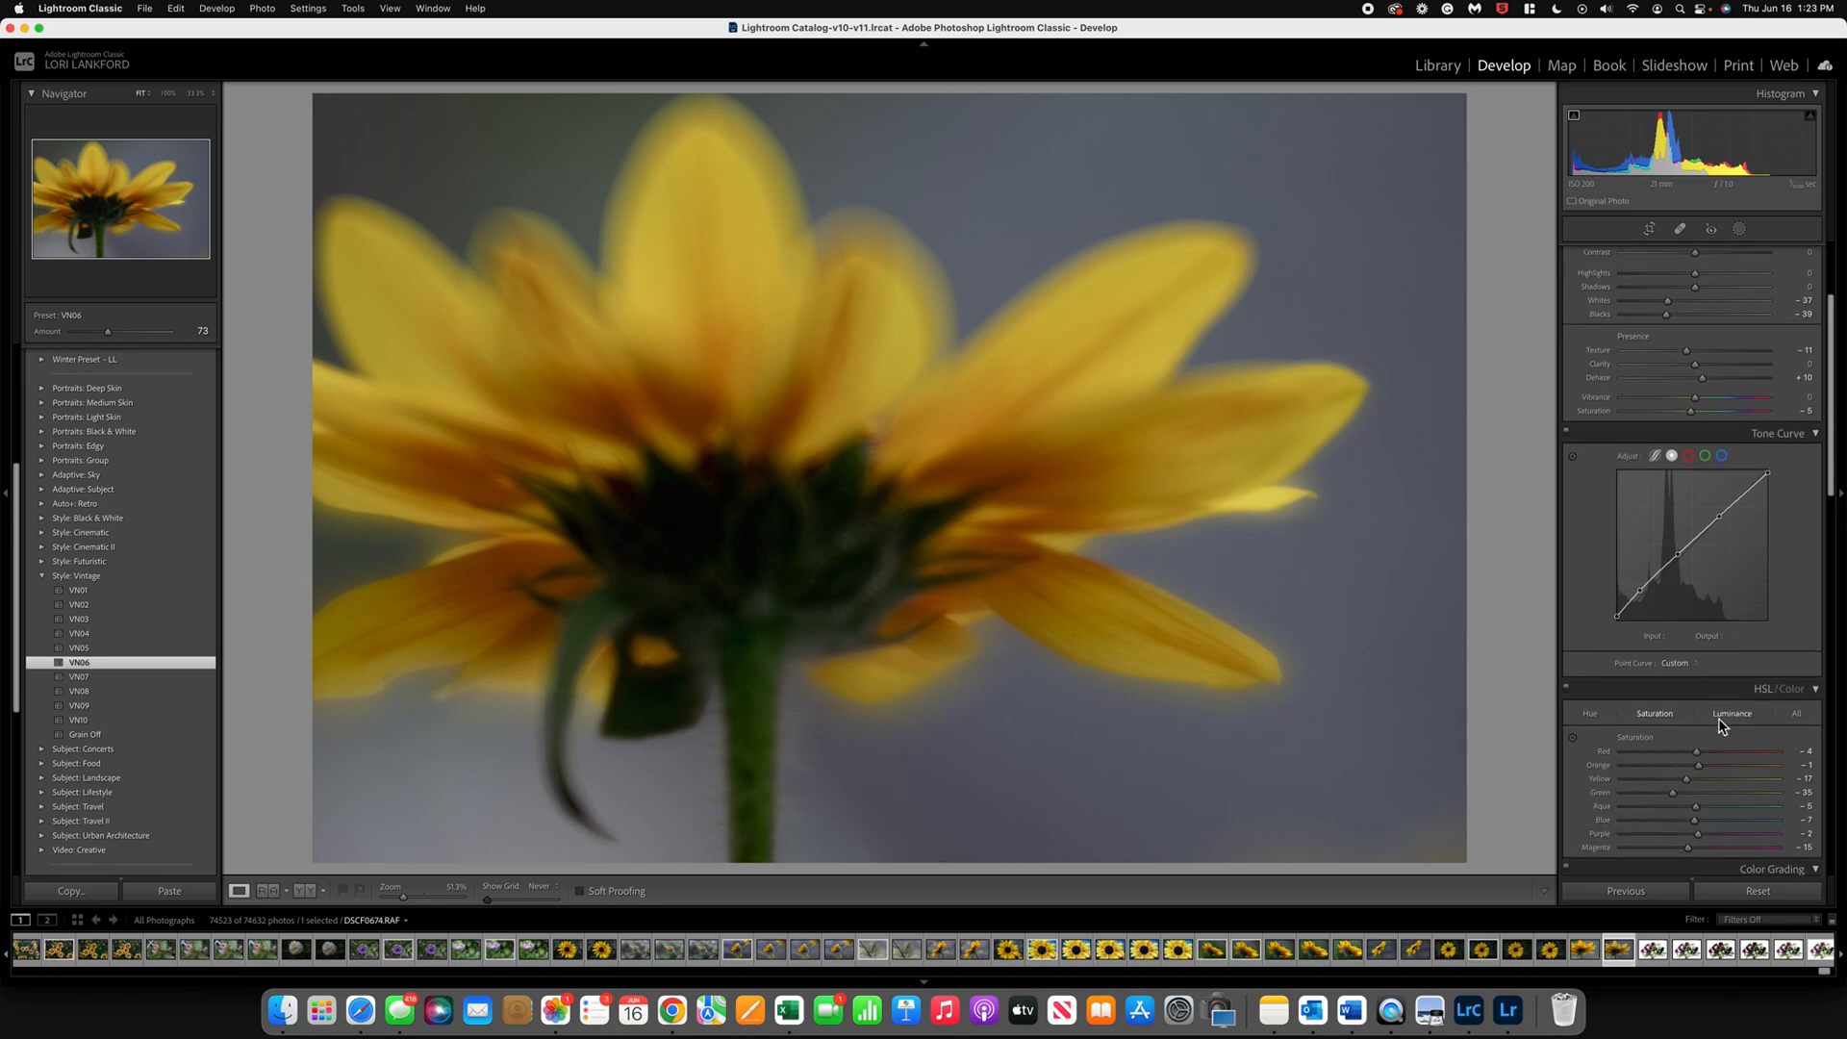
scroll(1718, 718, down, 1)
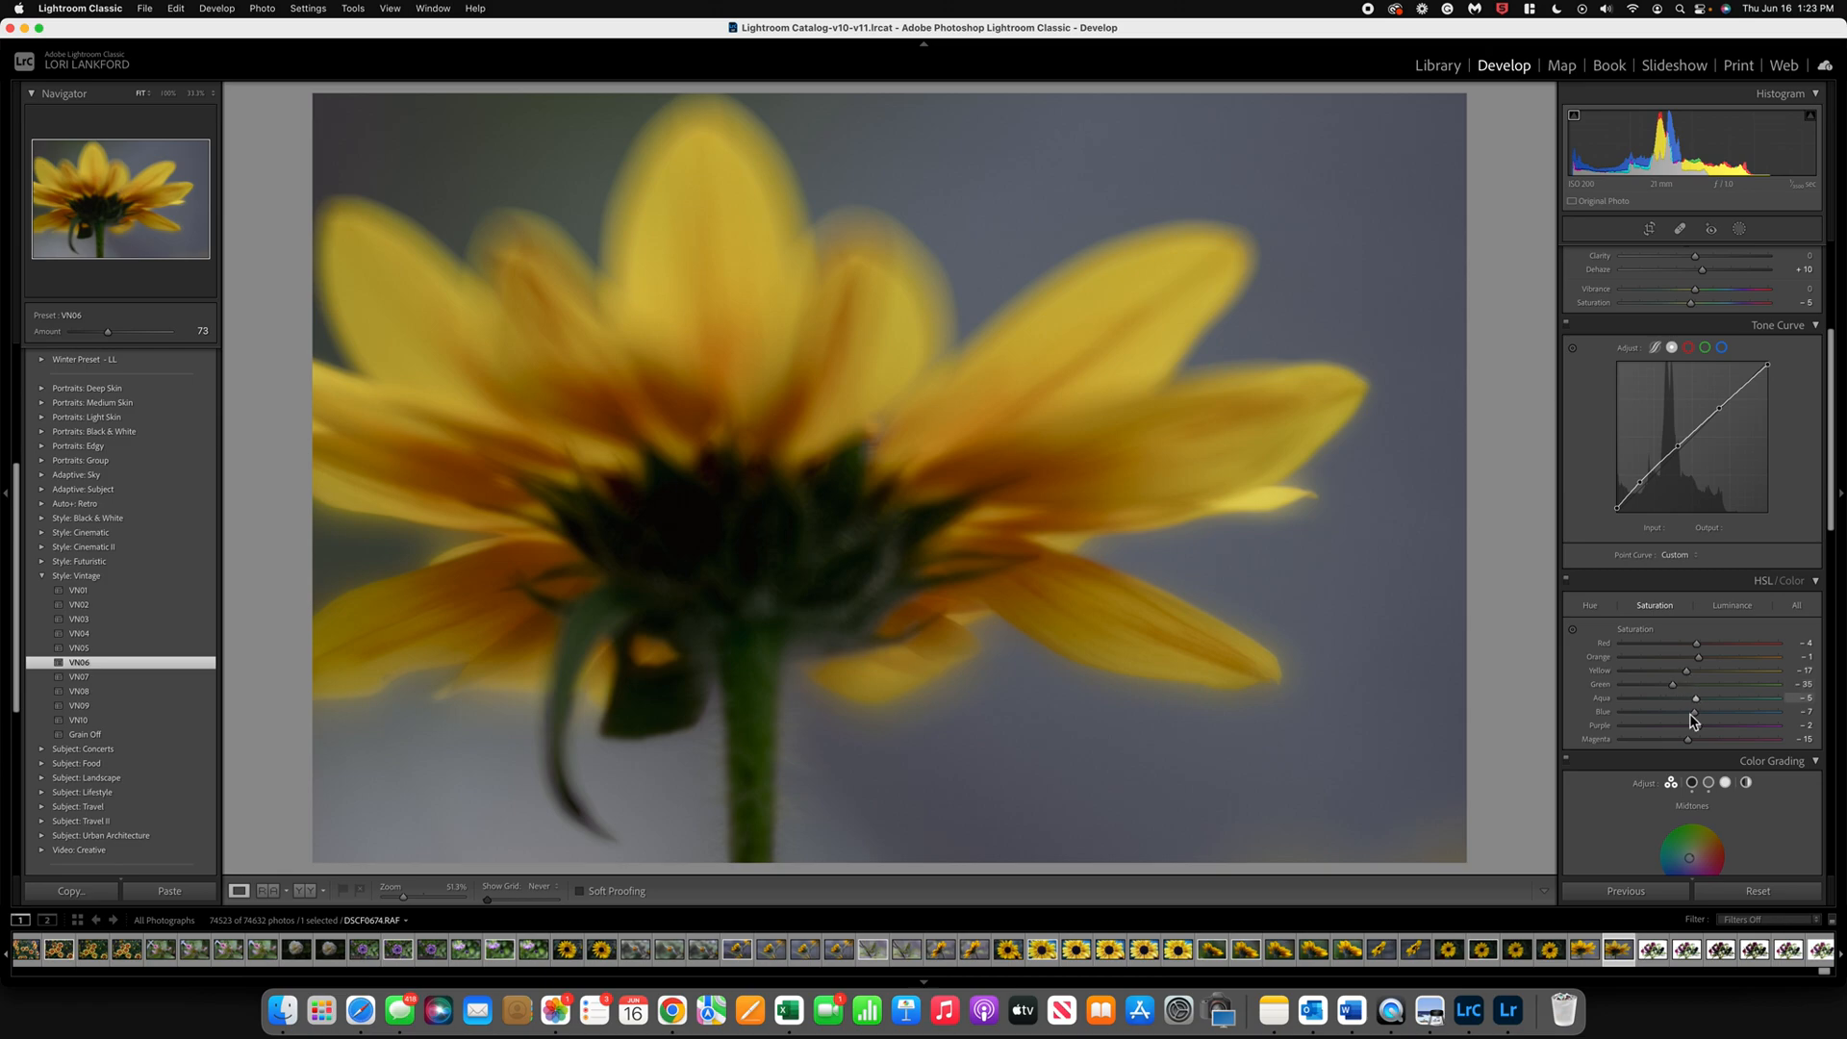
click(1695, 712)
drag(1699, 714, 1723, 724)
Step: Reduce the photo's noise by setting luminance noise reduction to 39 and color noise reduction to 33
scroll(1723, 722, down, 8)
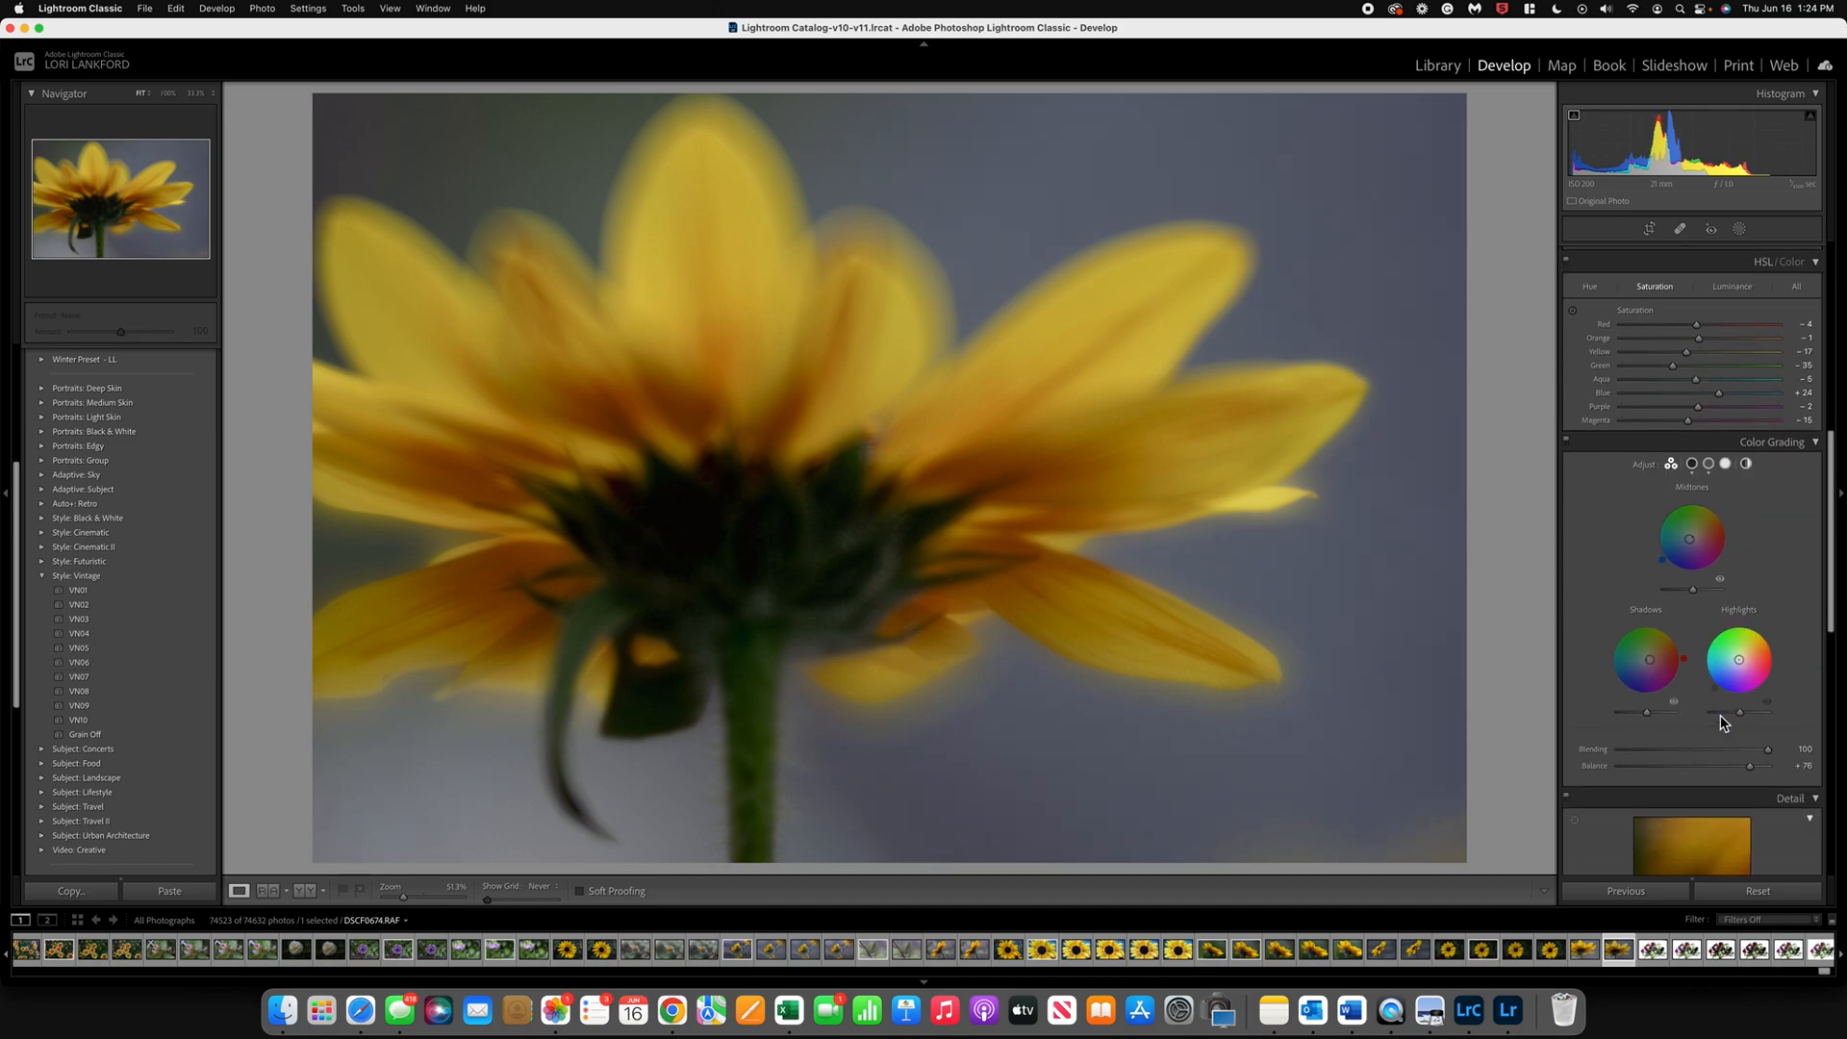
scroll(1720, 717, down, 7)
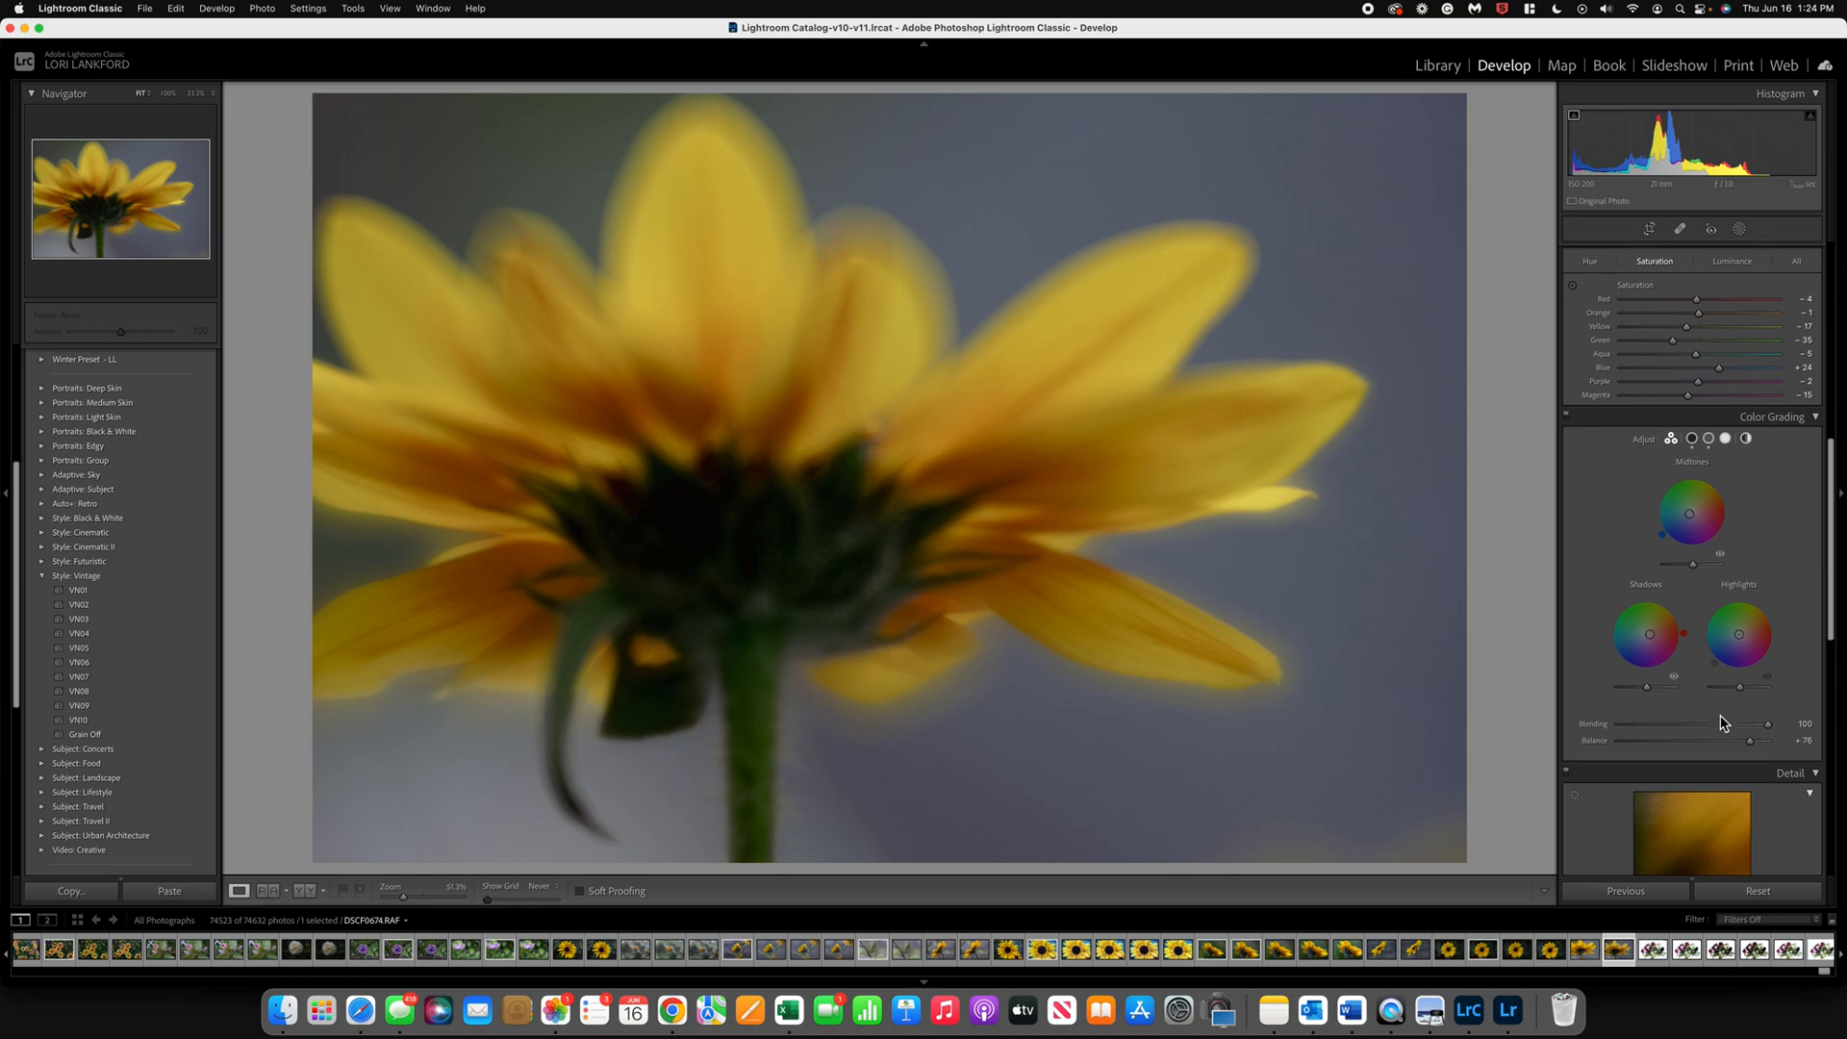
scroll(1720, 720, down, 1)
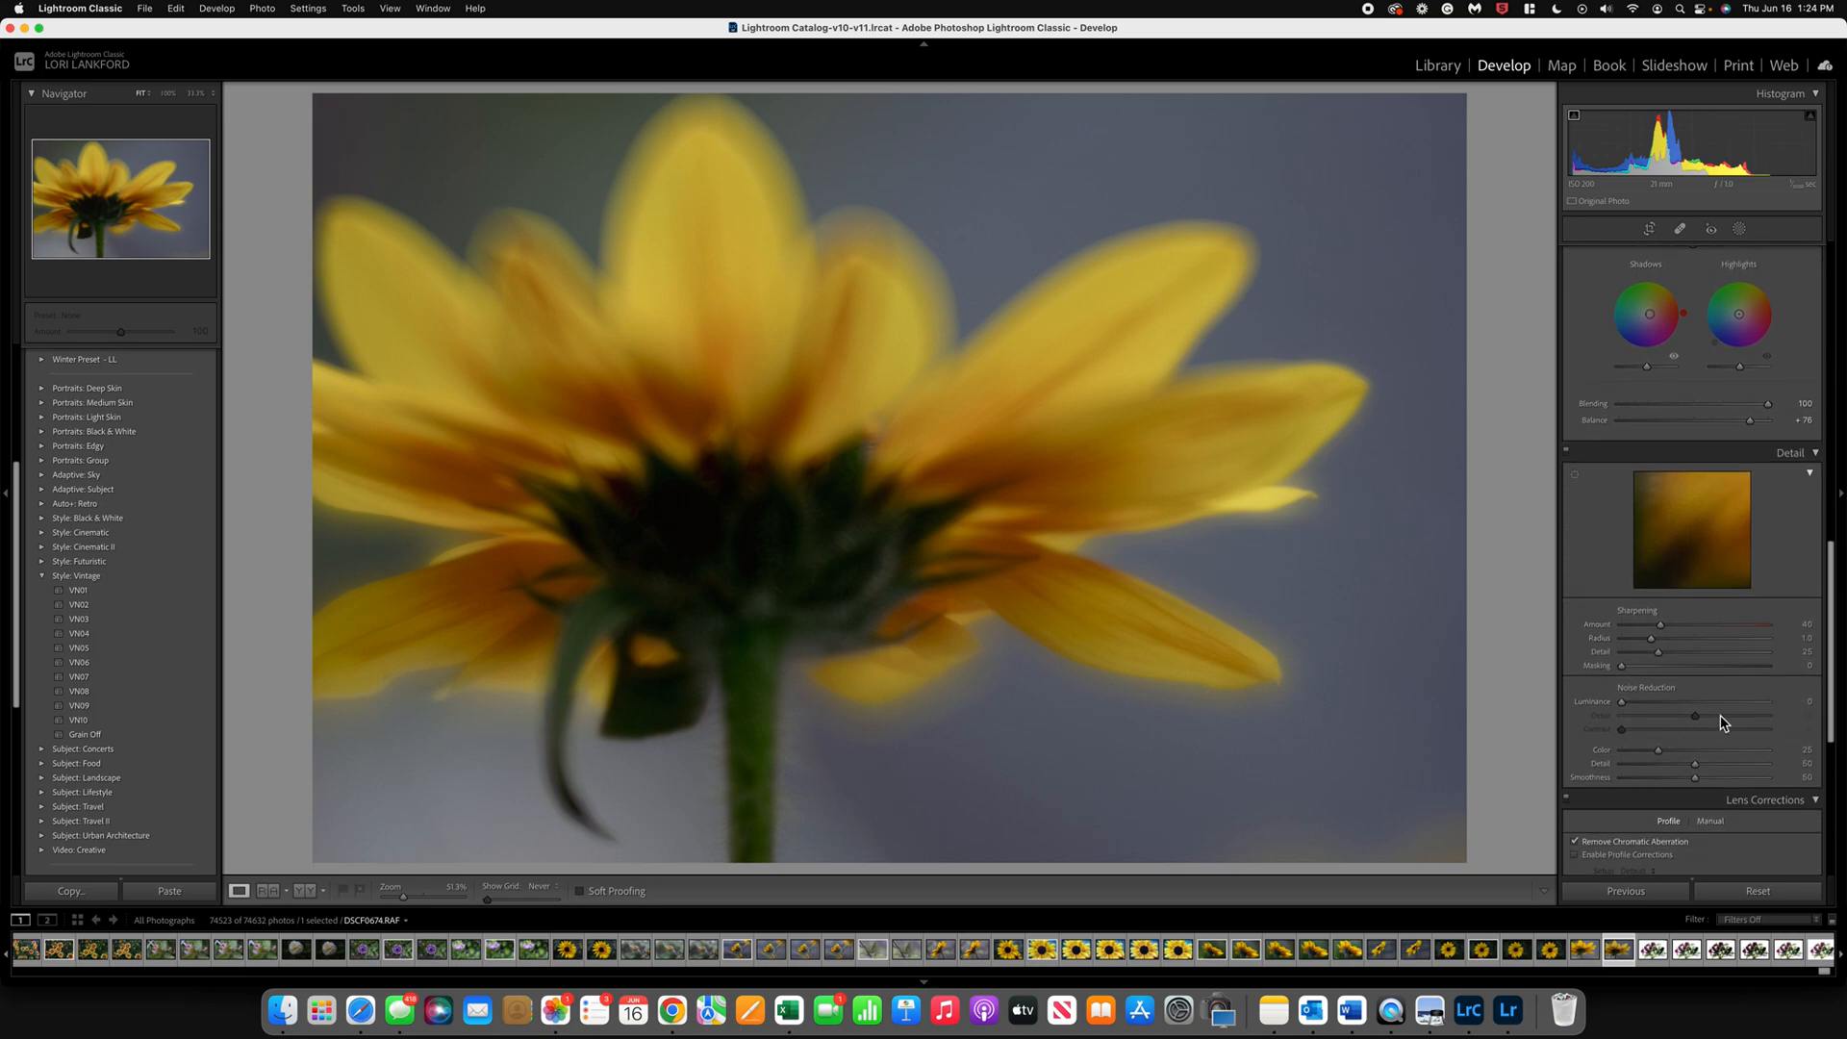
click(1625, 704)
drag(1624, 705, 1669, 761)
click(1675, 710)
Step: Try the Adaptive: Subject preset Pop, and apply Warm Pop instead with an amount of 75
click(43, 576)
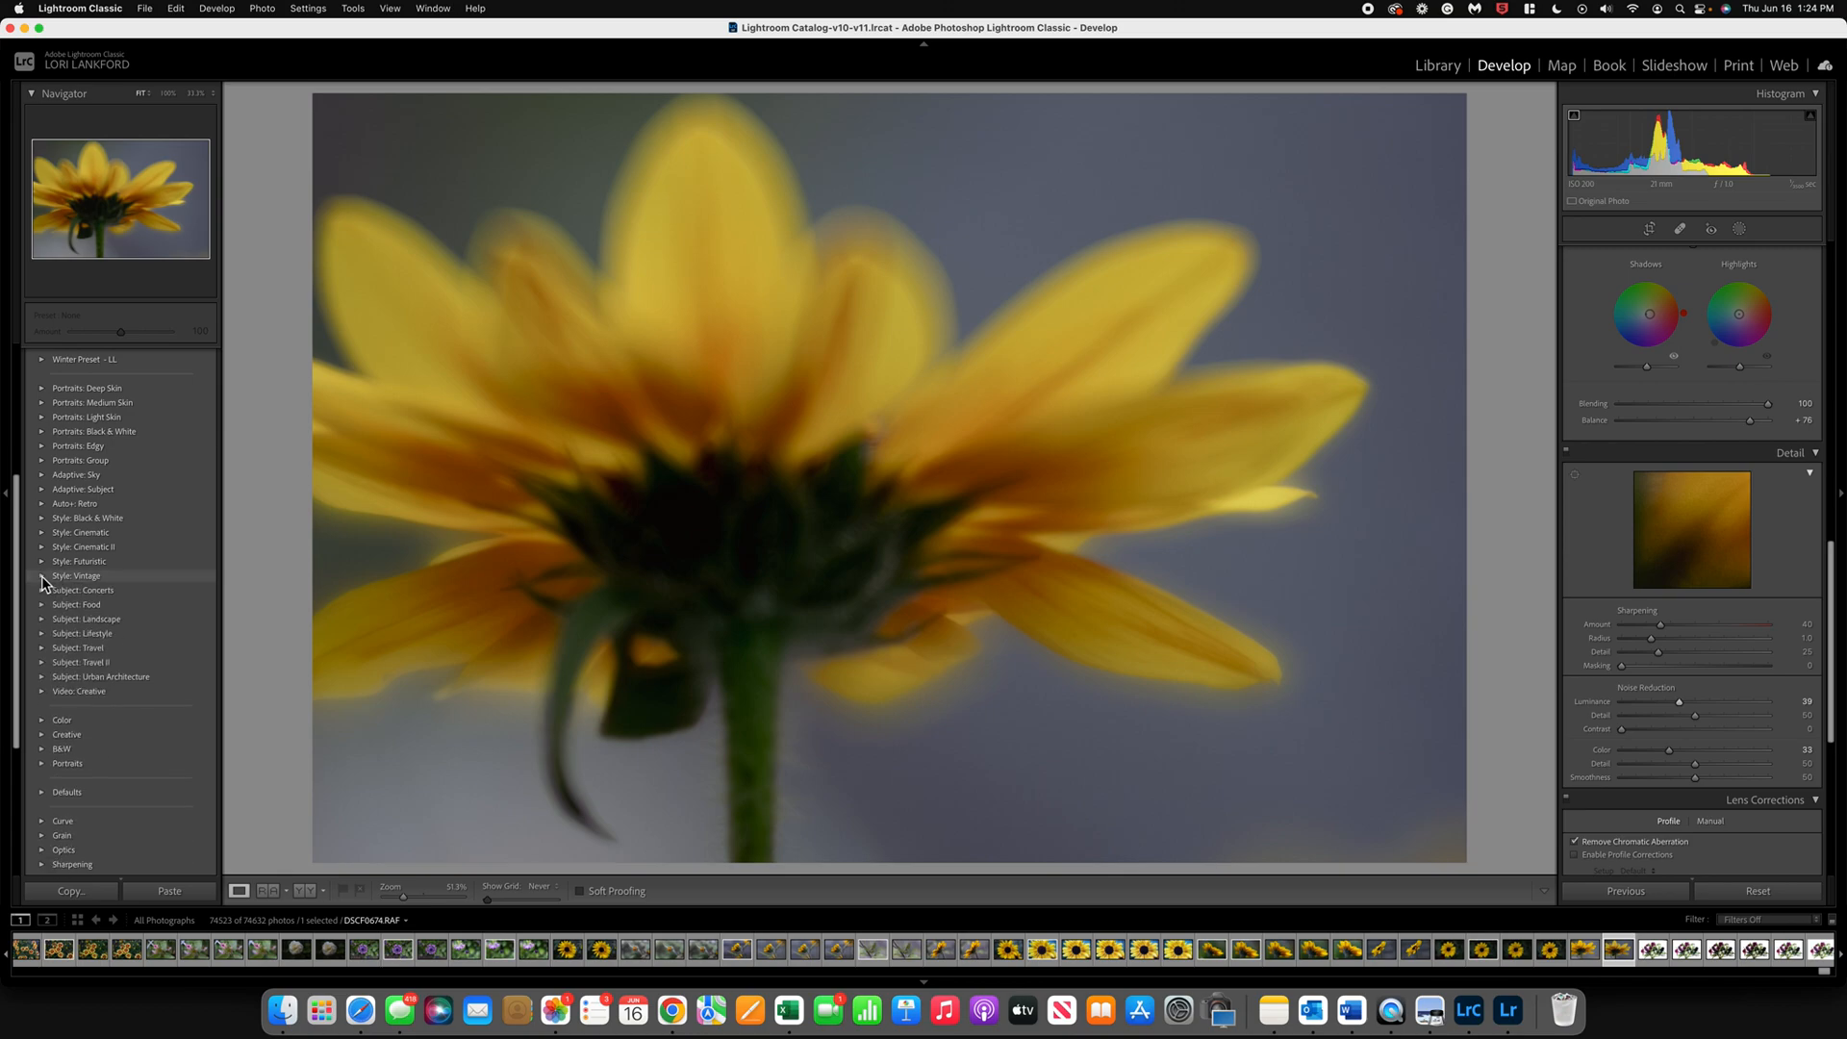
click(43, 490)
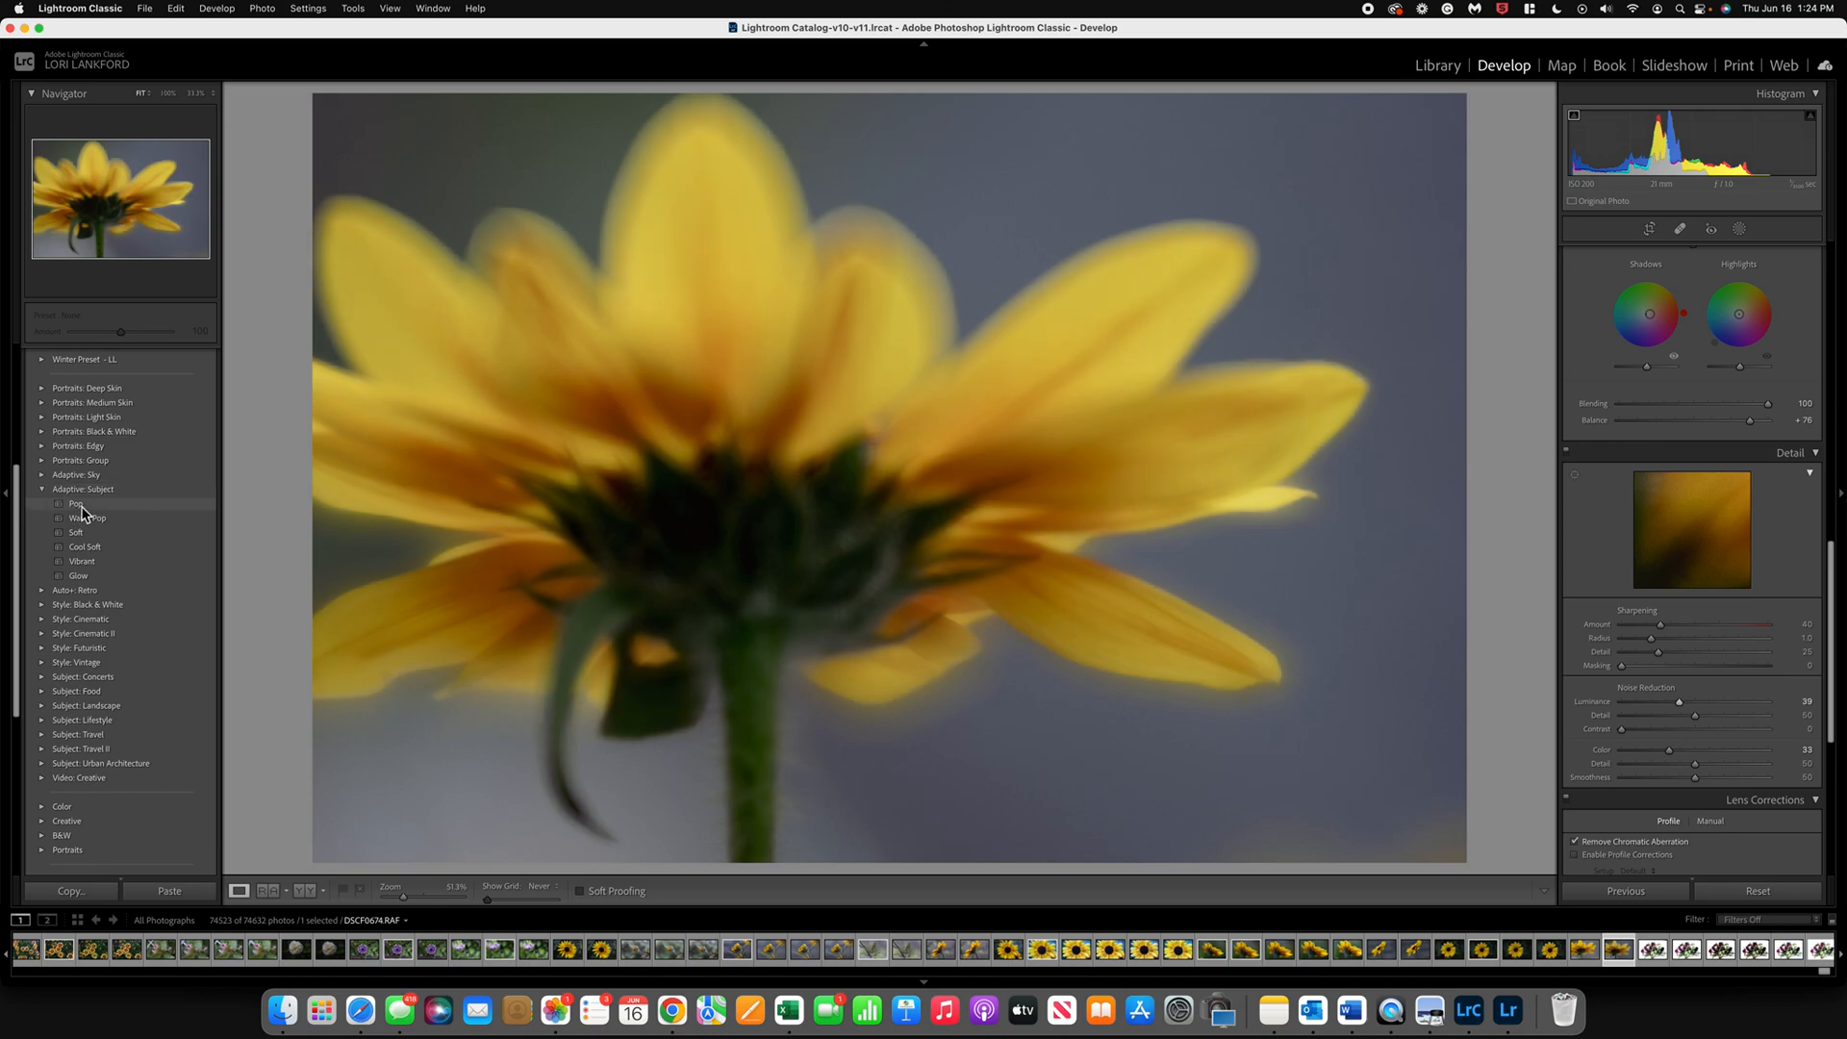
click(78, 504)
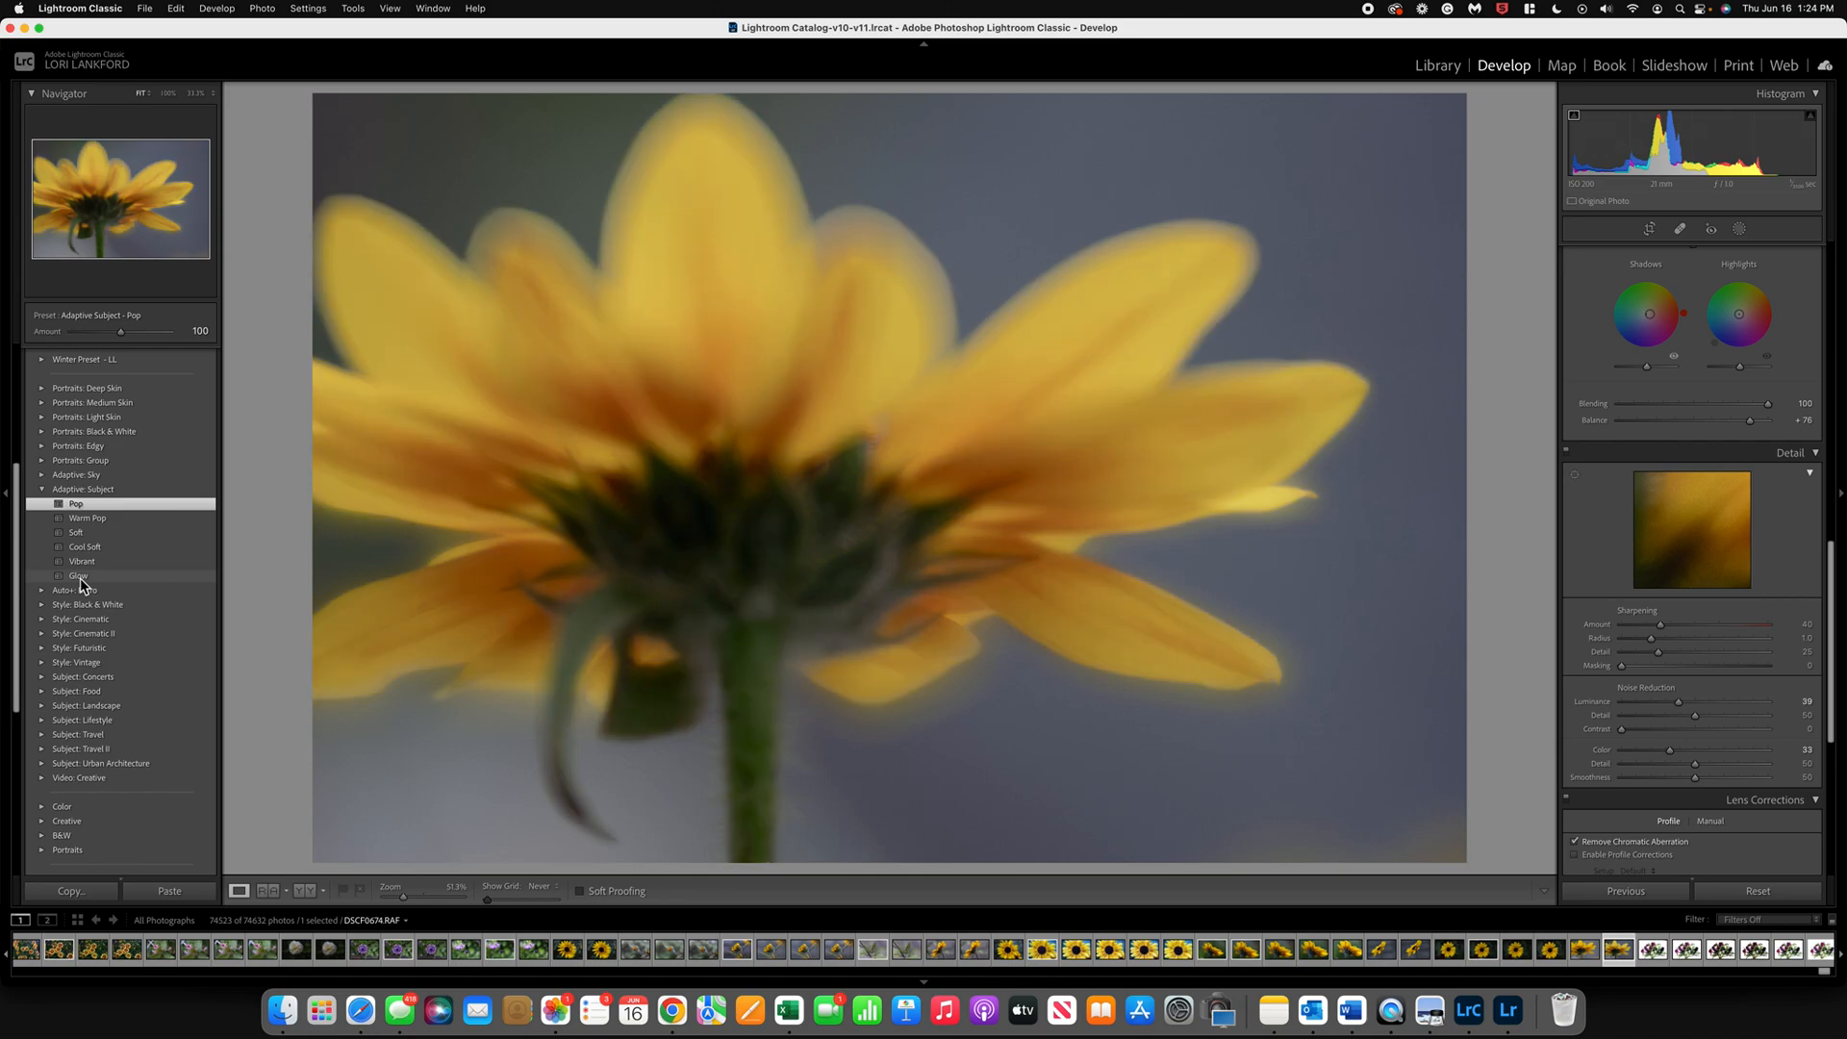
click(81, 520)
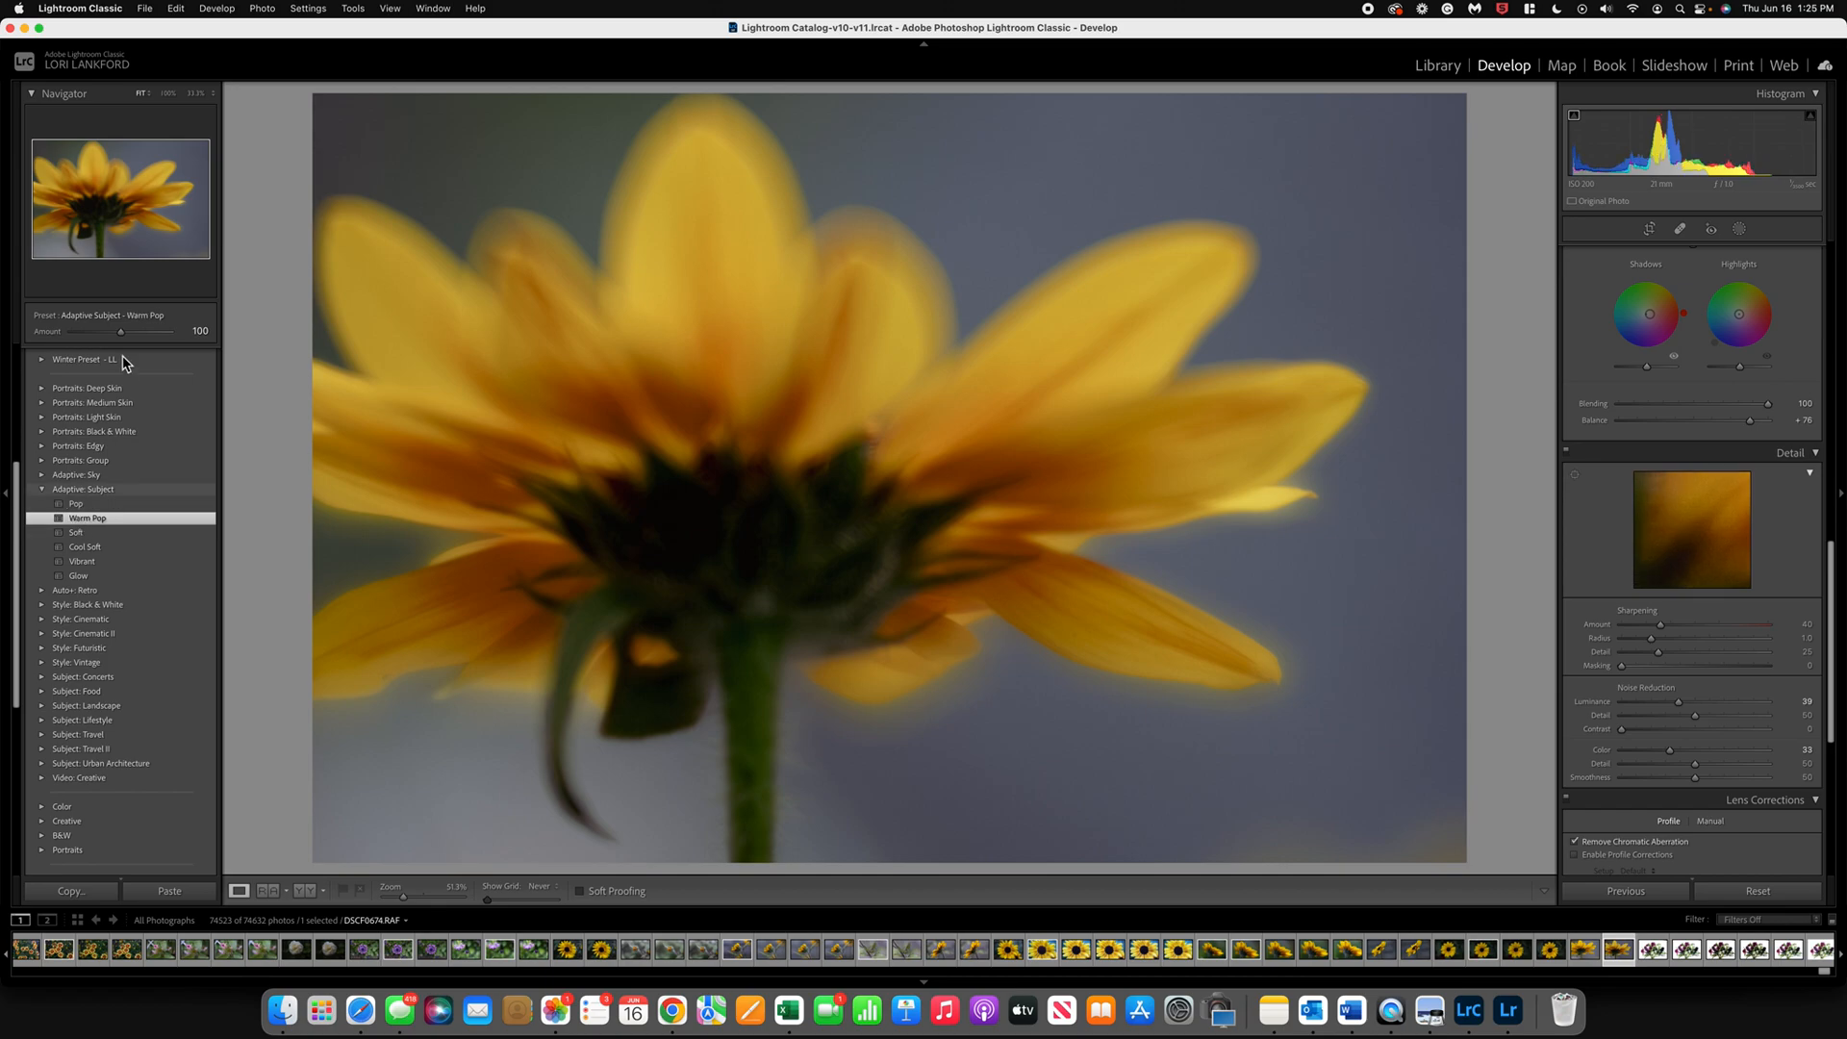
mouse_move(123, 333)
mouse_down()
mouse_move(159, 342)
mouse_move(111, 335)
mouse_up()
Step: Open the masking tools, preview the Warm Pop mask on the flower, and expand it to show its components
scroll(1722, 449, up, 10)
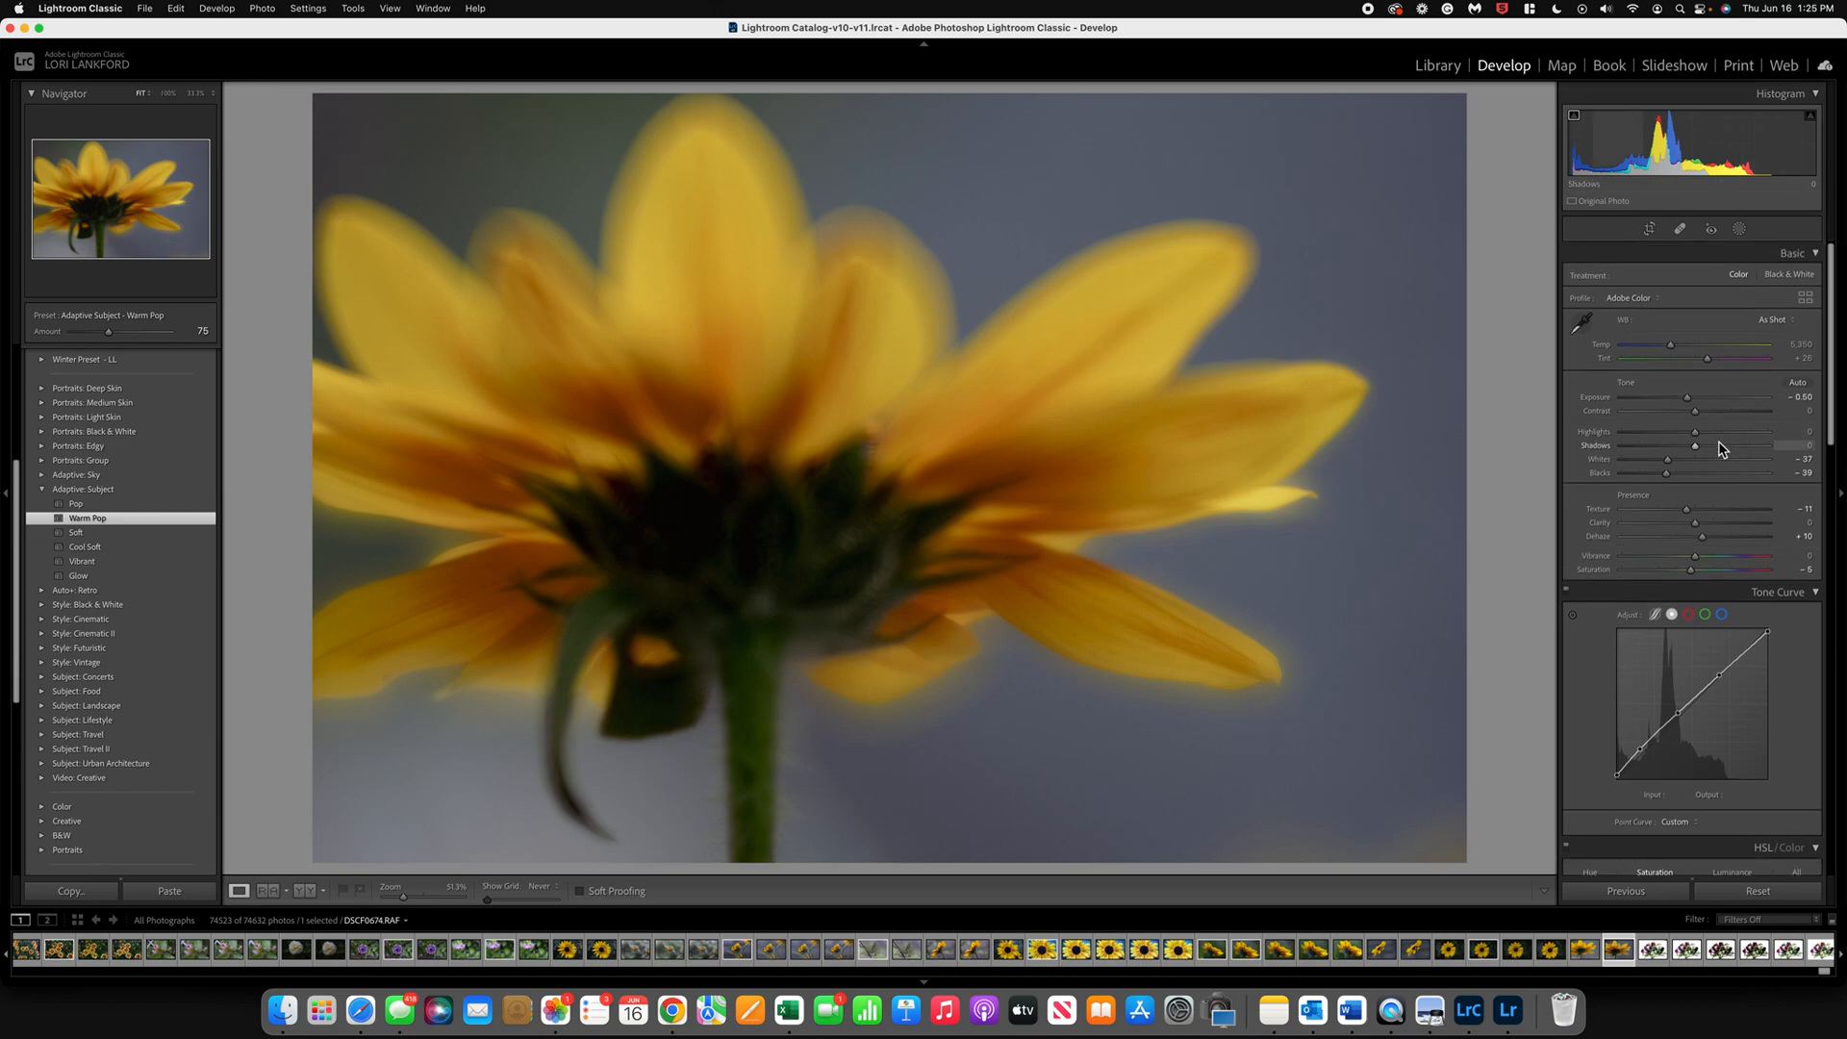
click(1741, 230)
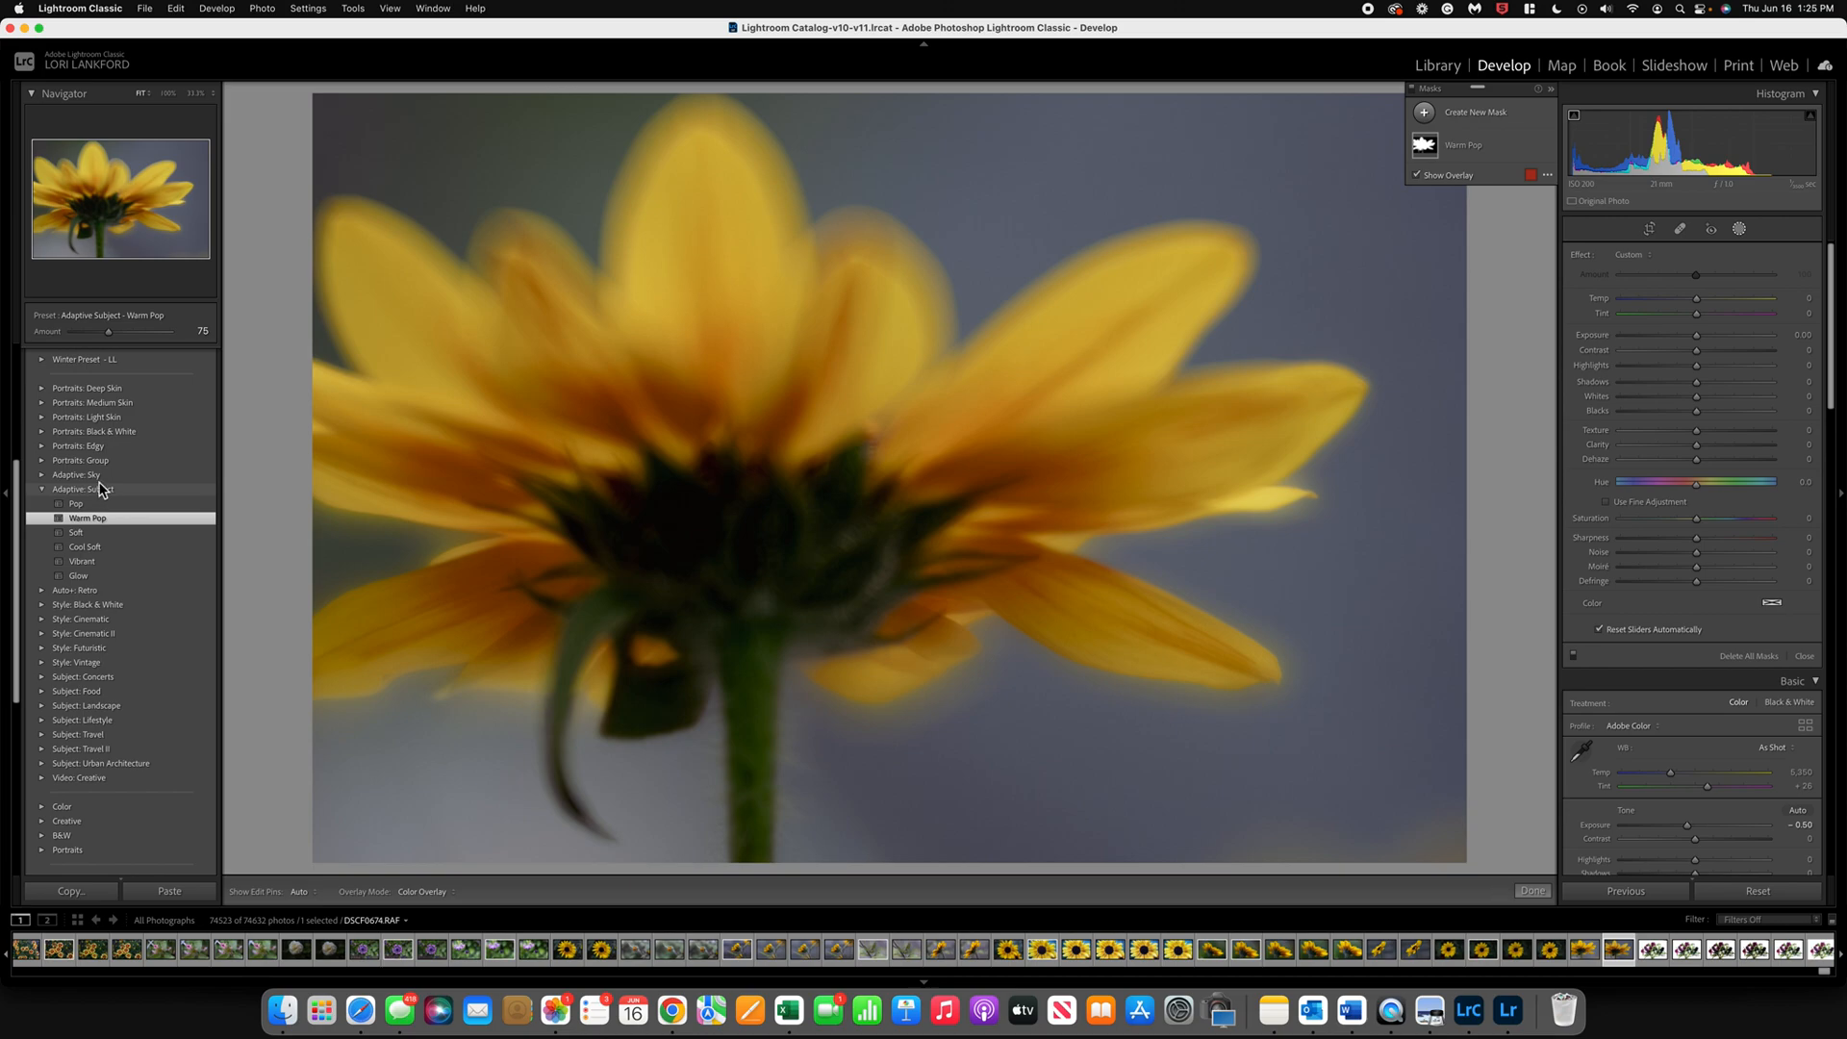
mouse_move(1422, 152)
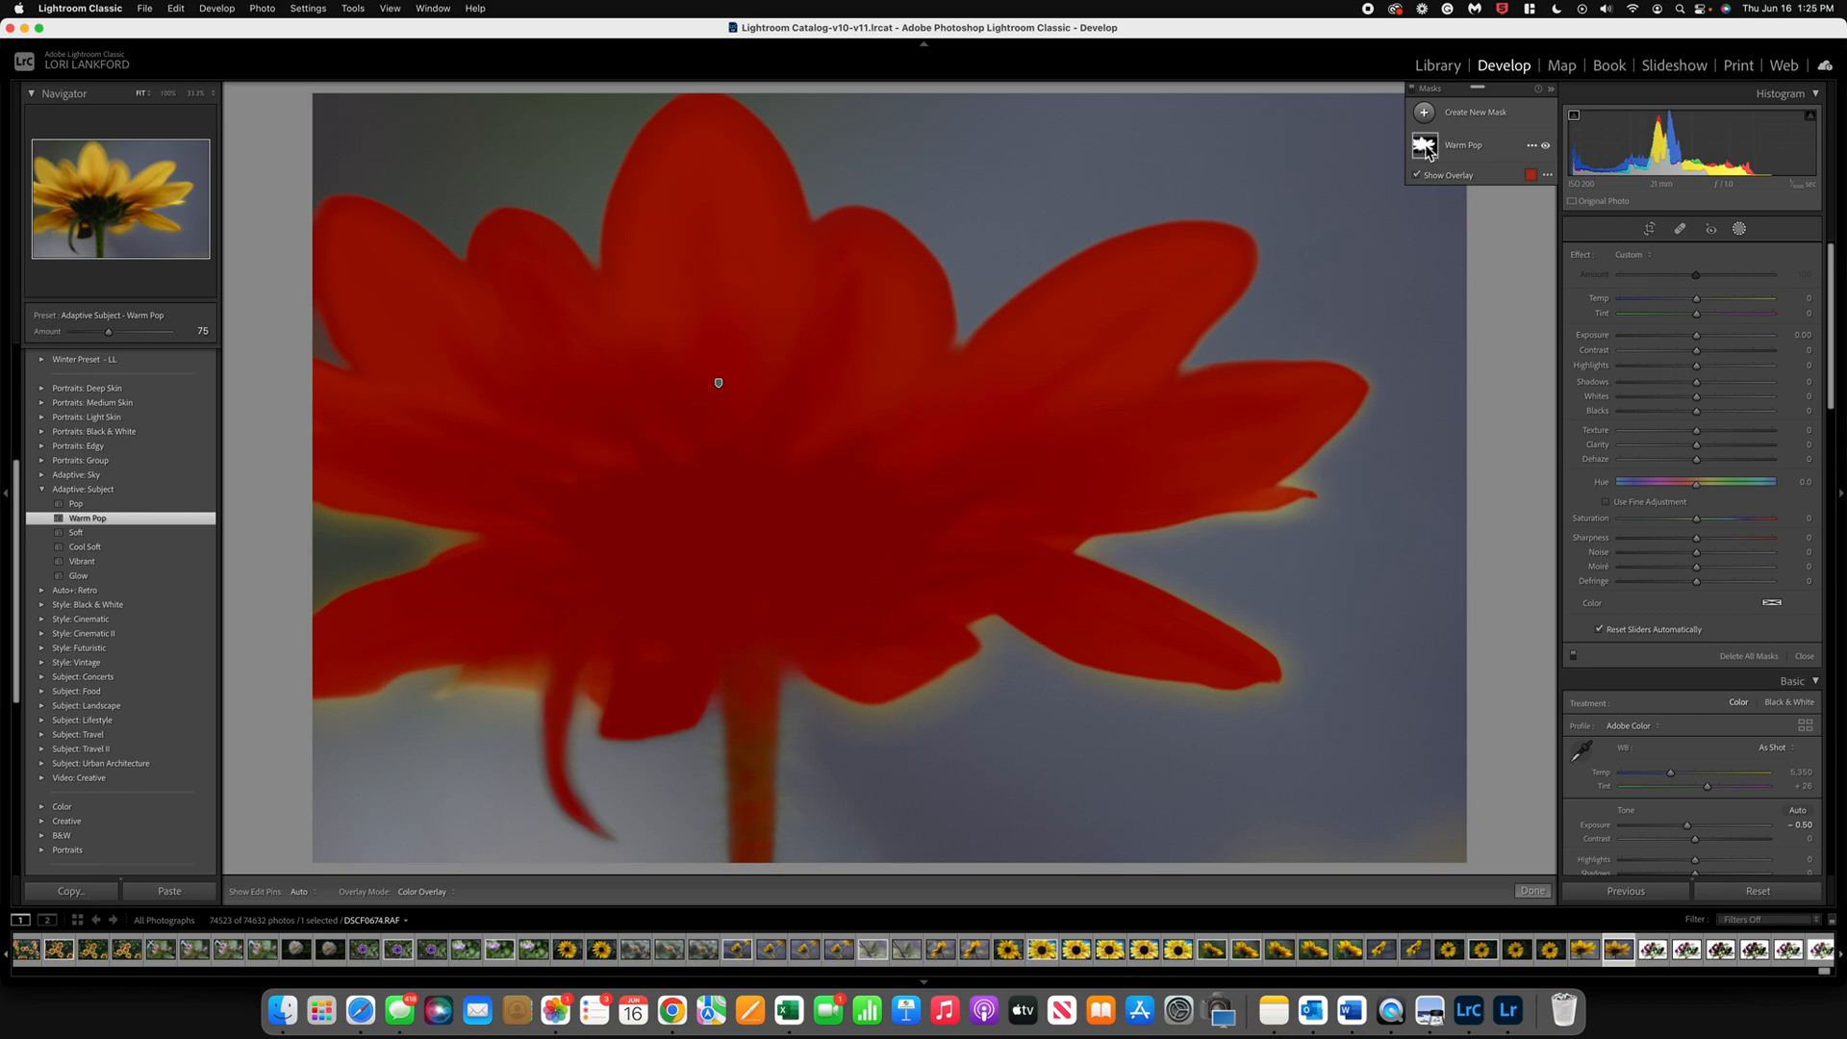
click(1425, 150)
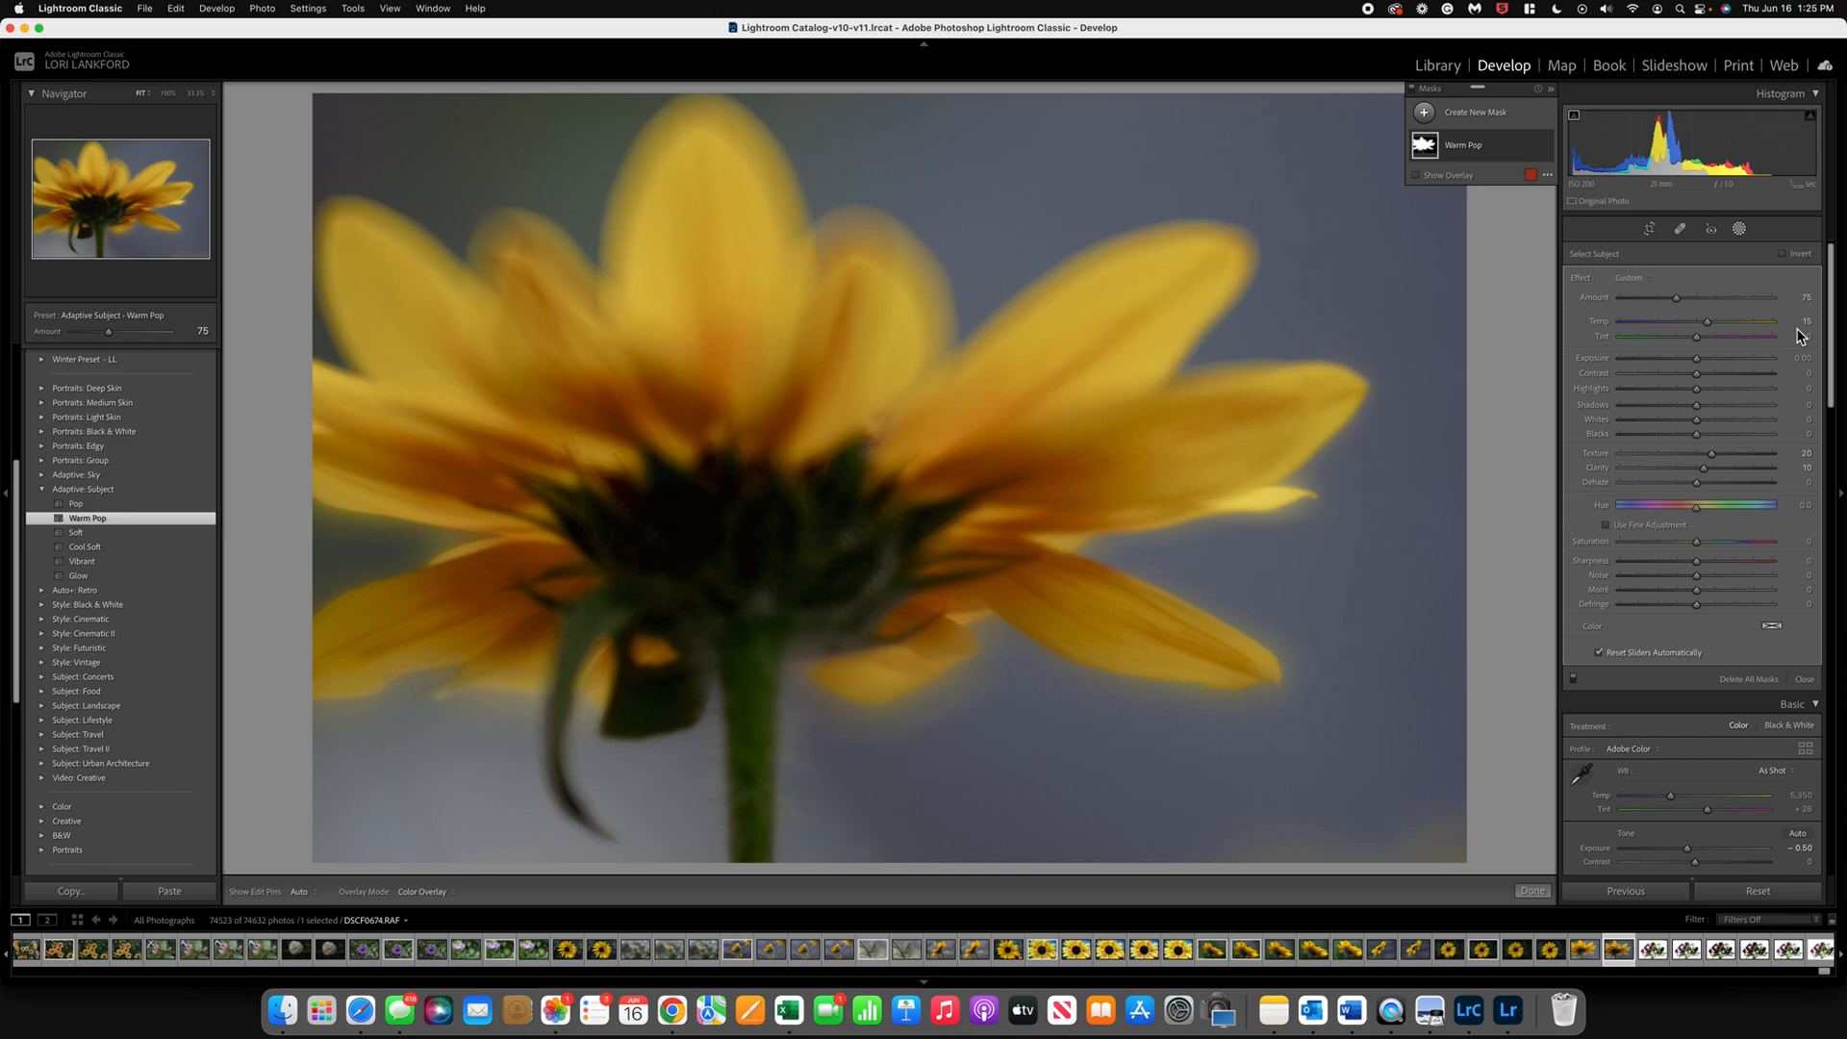
click(1427, 150)
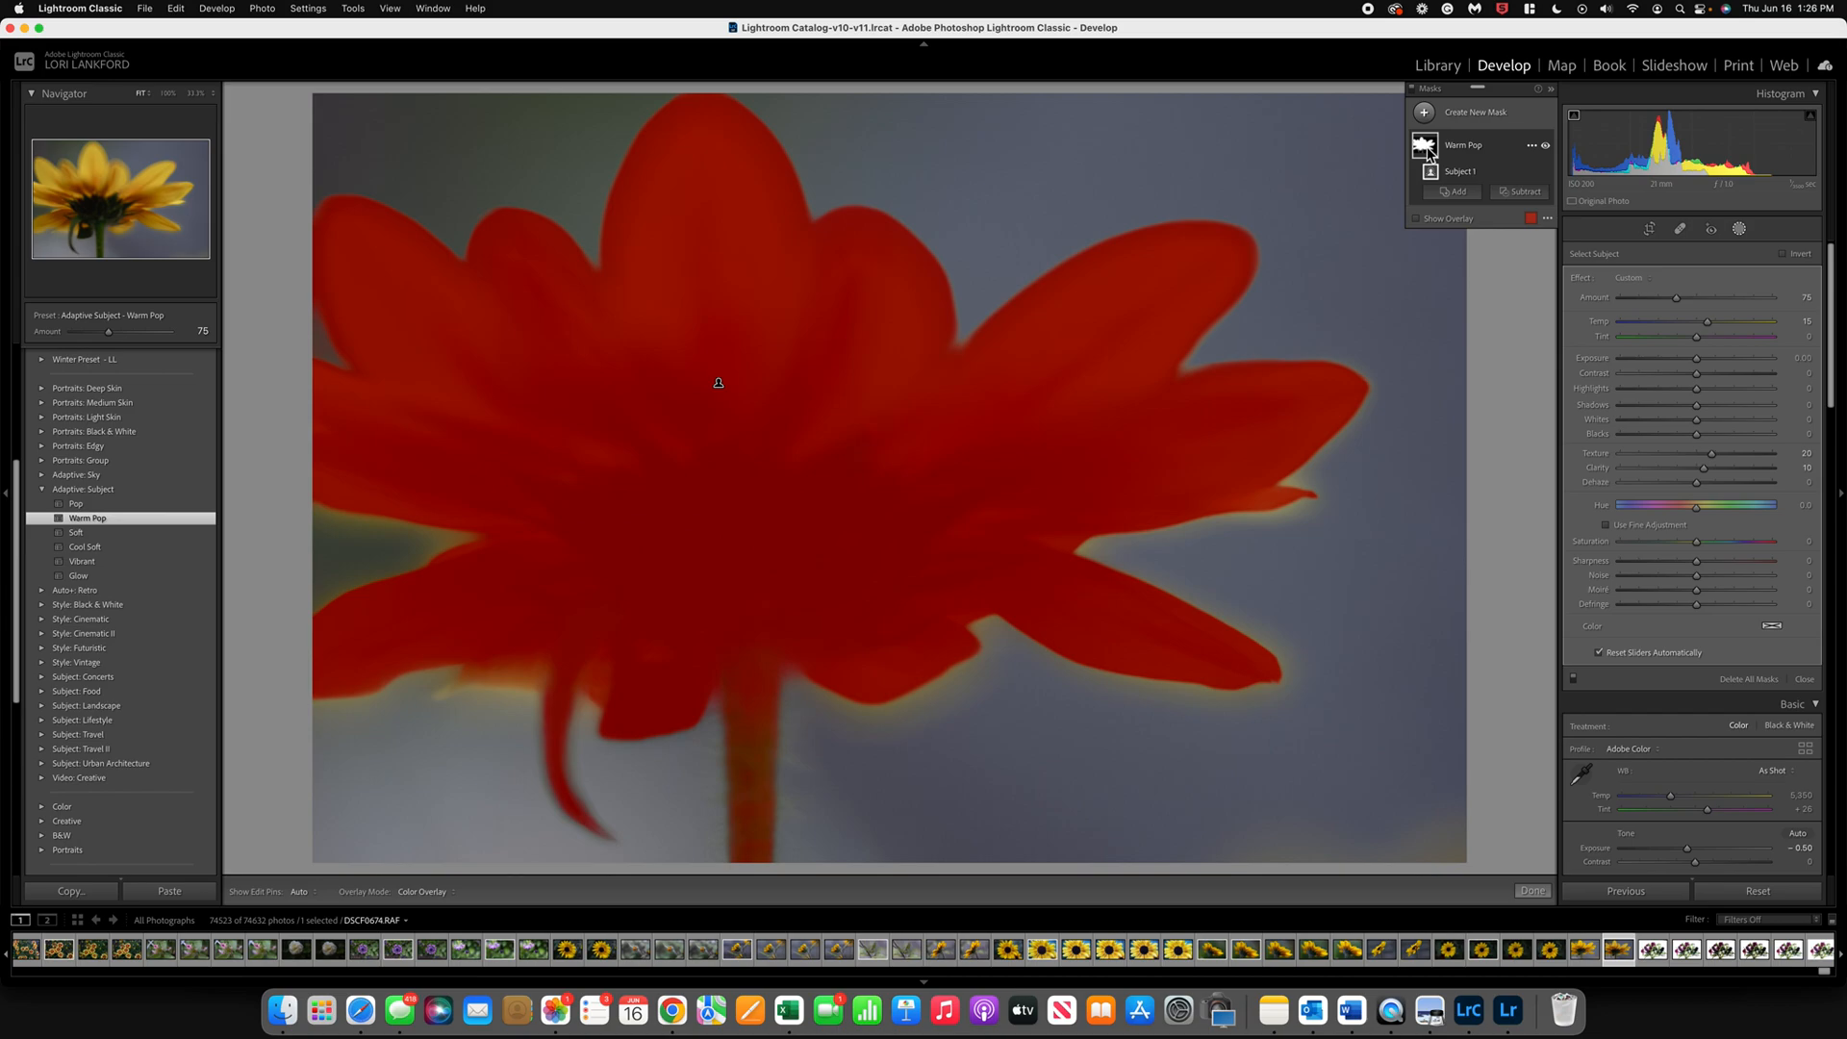
Step: Subtract the flower's stem from the Warm Pop mask with a brush and turn on the mask overlay to check it
click(1516, 197)
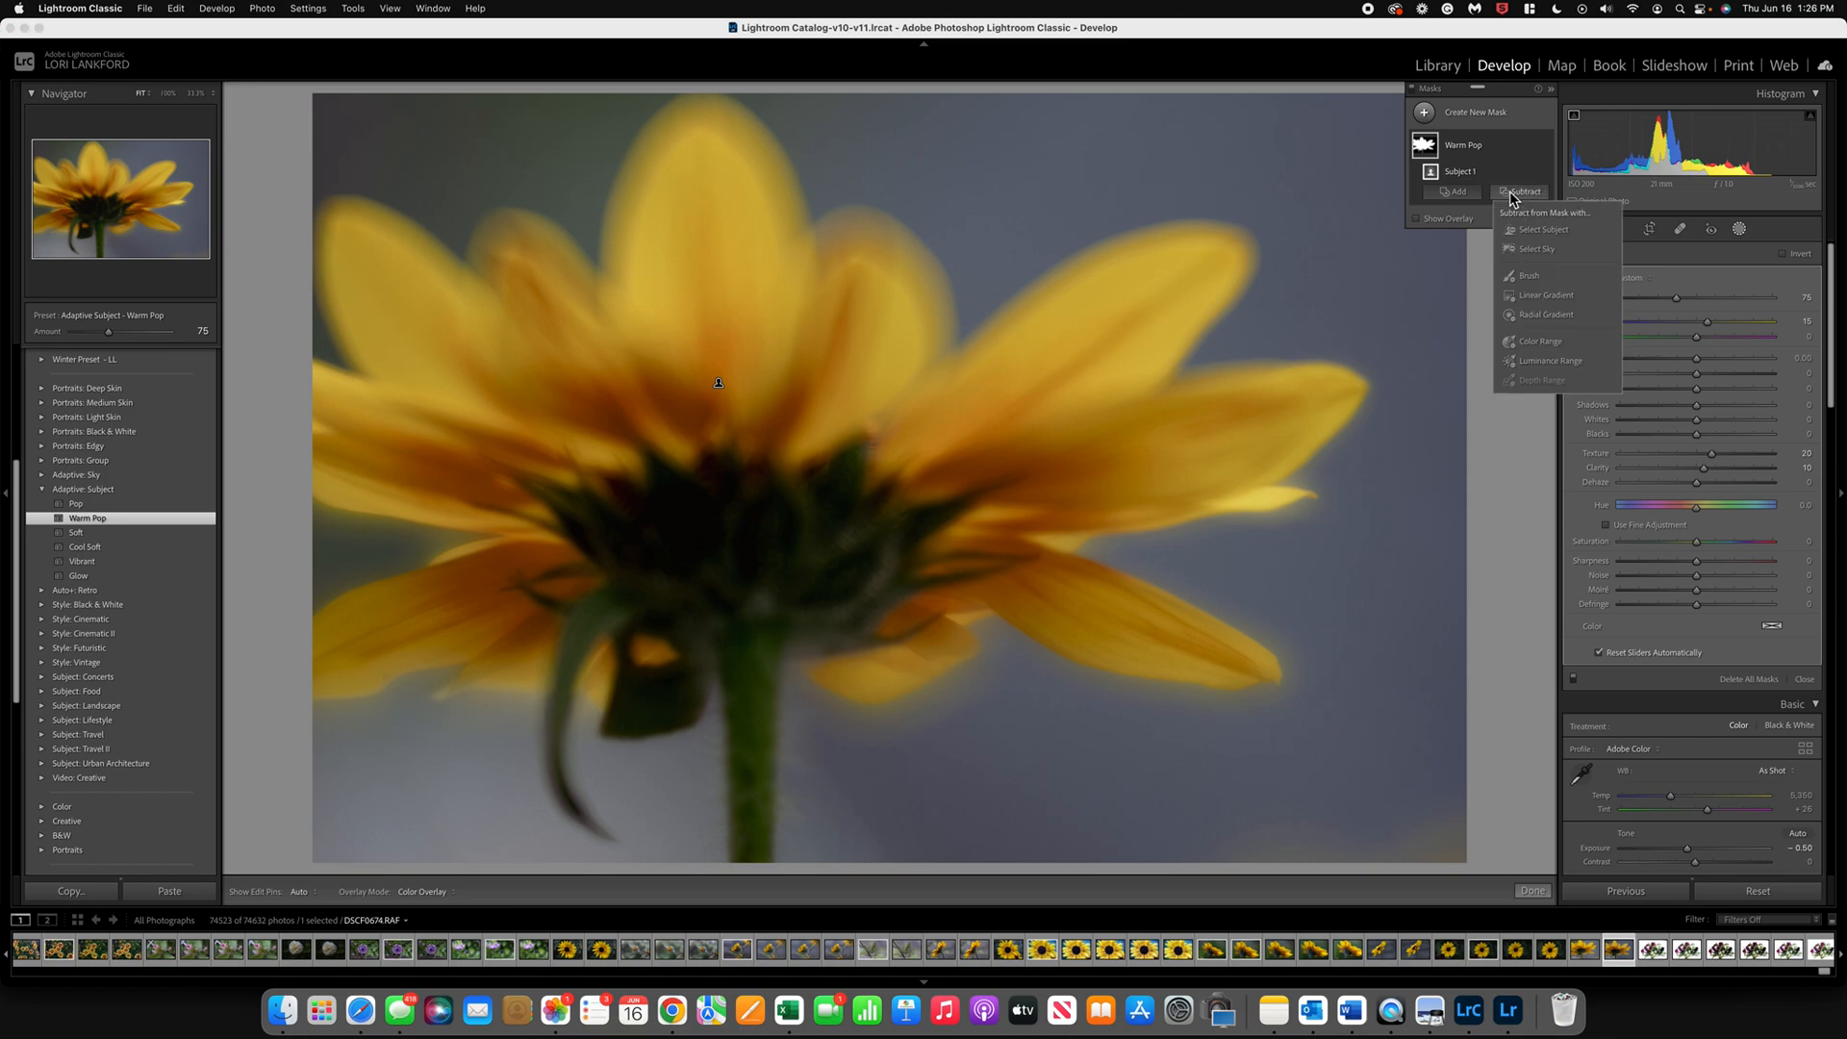
click(1526, 278)
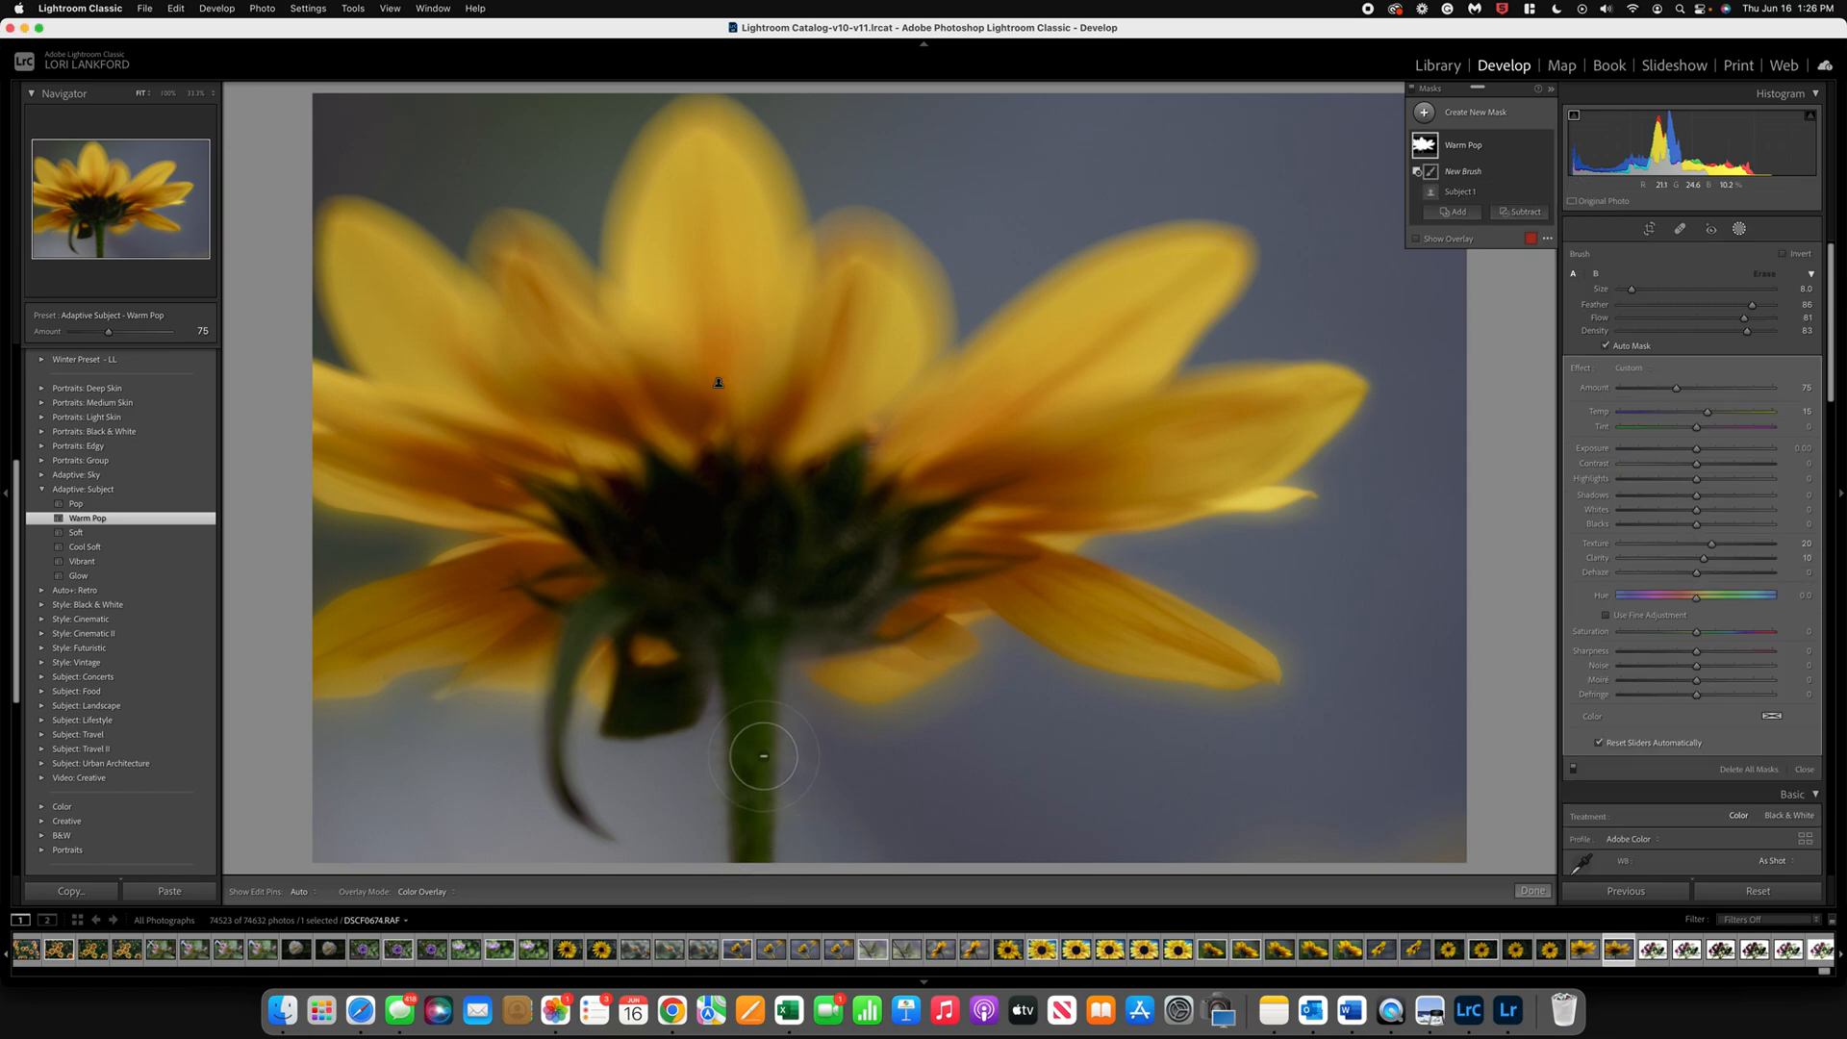
key(h)
mouse_move(722, 809)
mouse_down()
mouse_move(764, 683)
mouse_move(798, 746)
mouse_move(772, 828)
mouse_move(712, 746)
mouse_up()
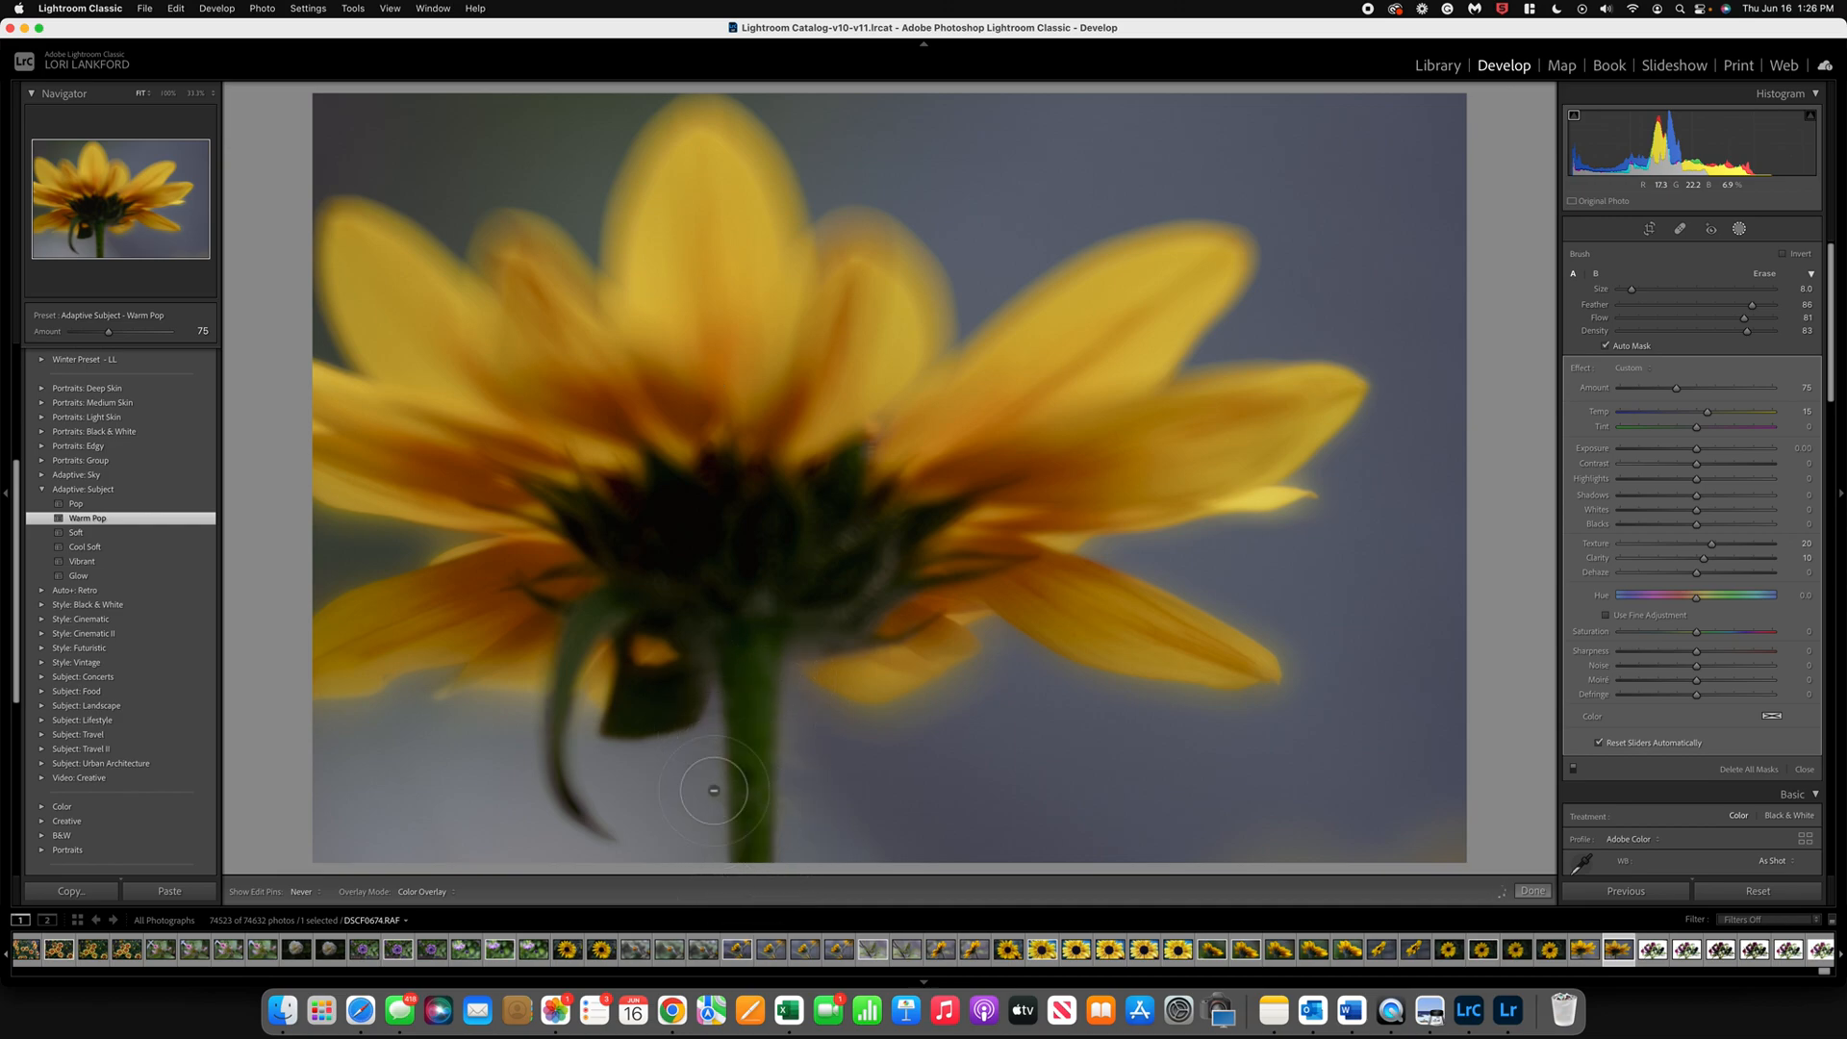
key(h)
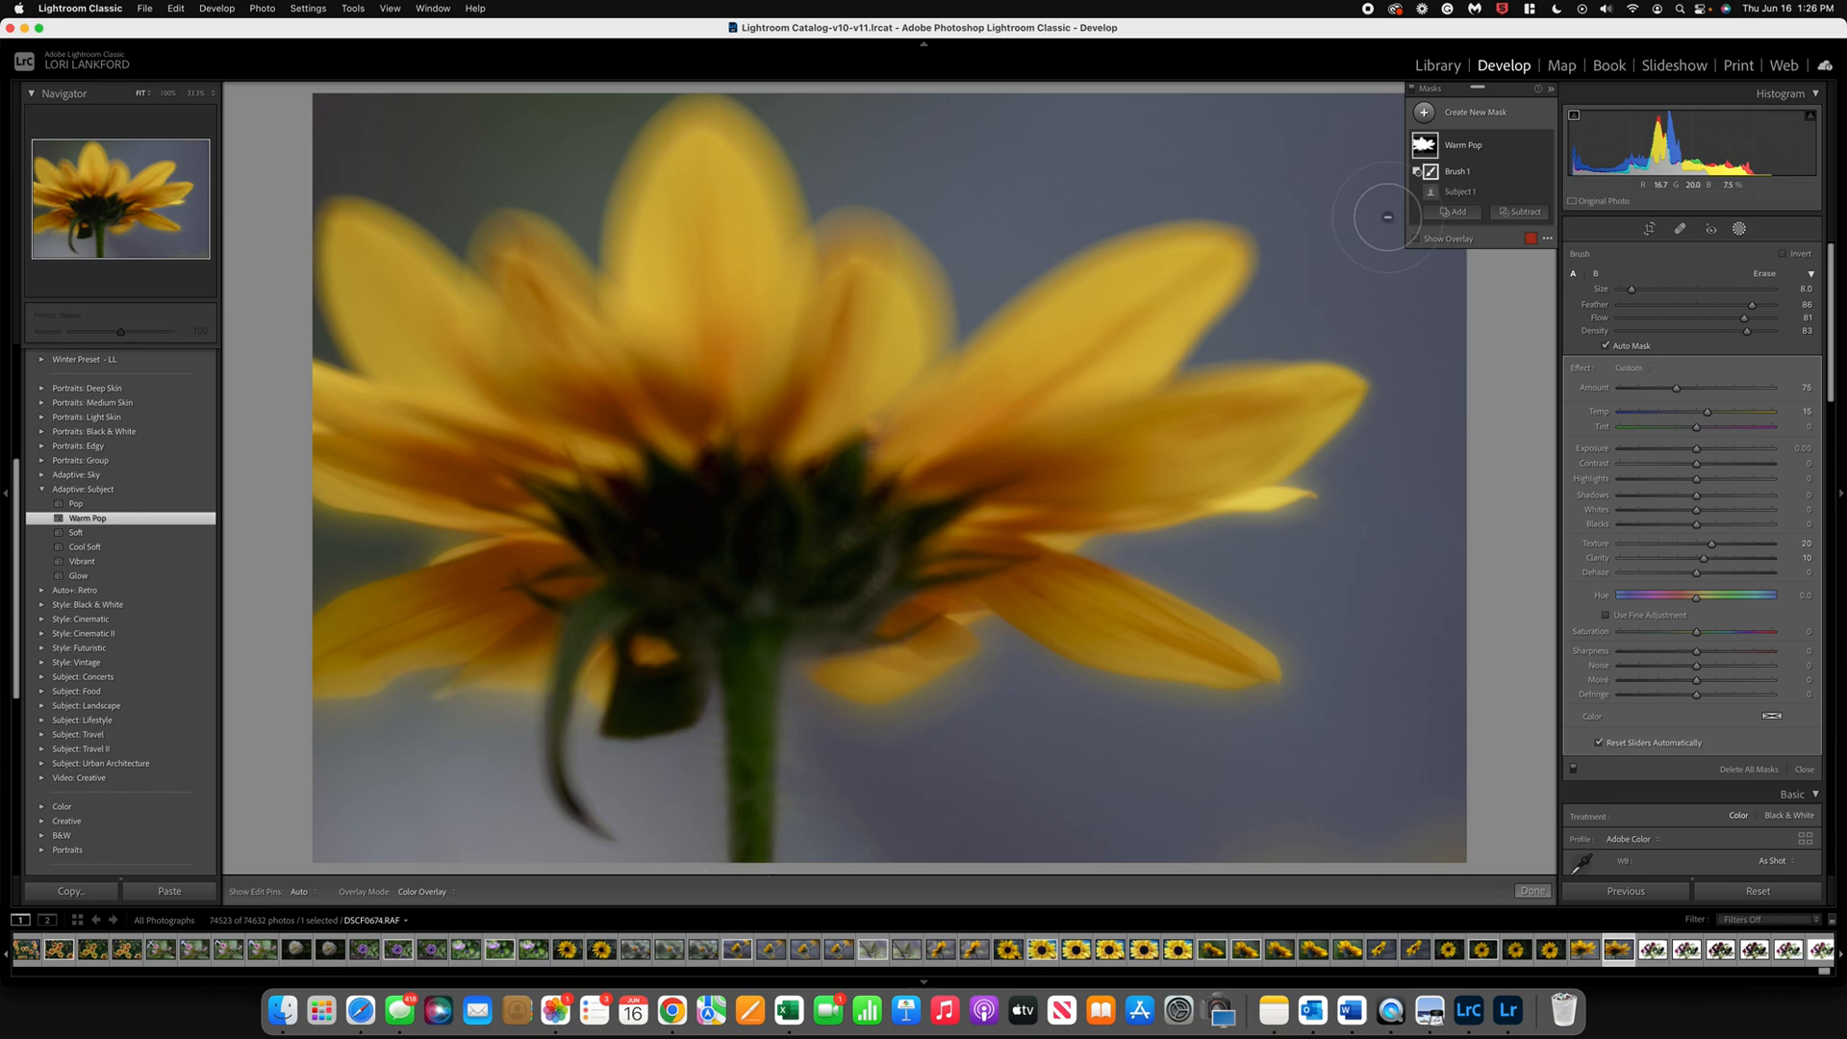
click(1416, 238)
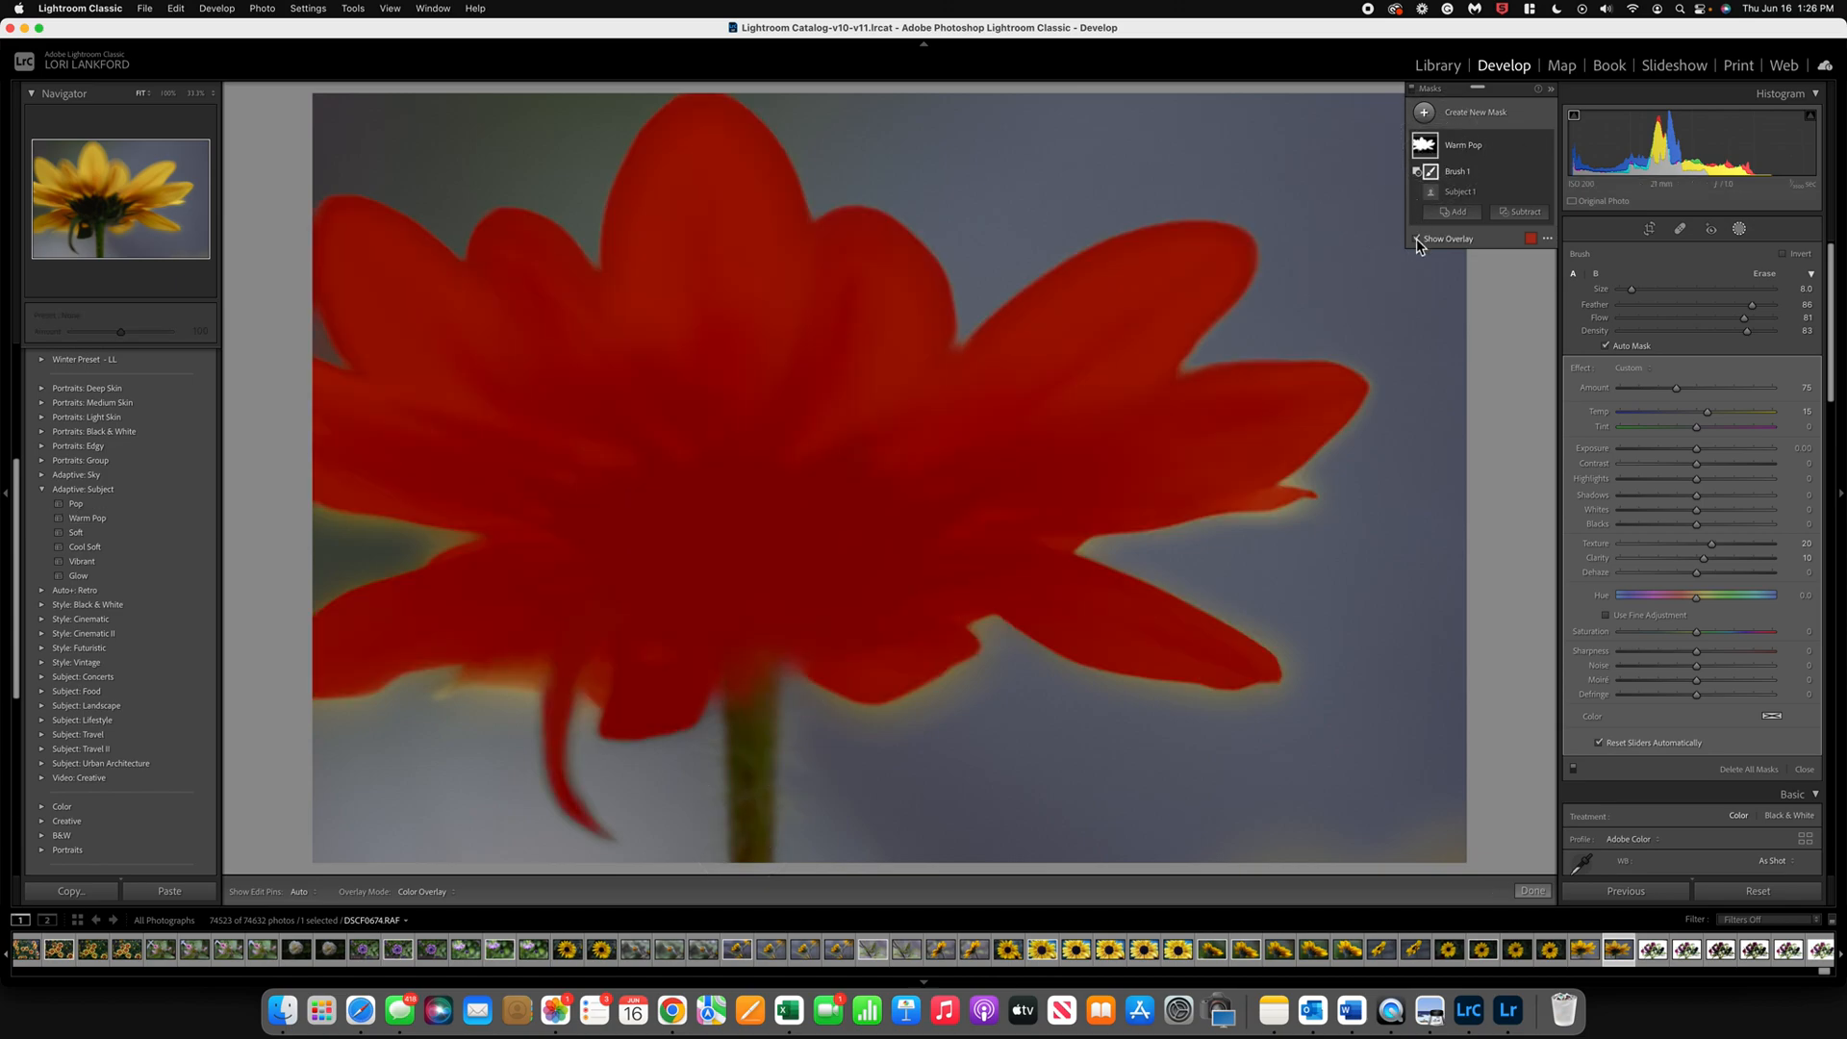
key(h)
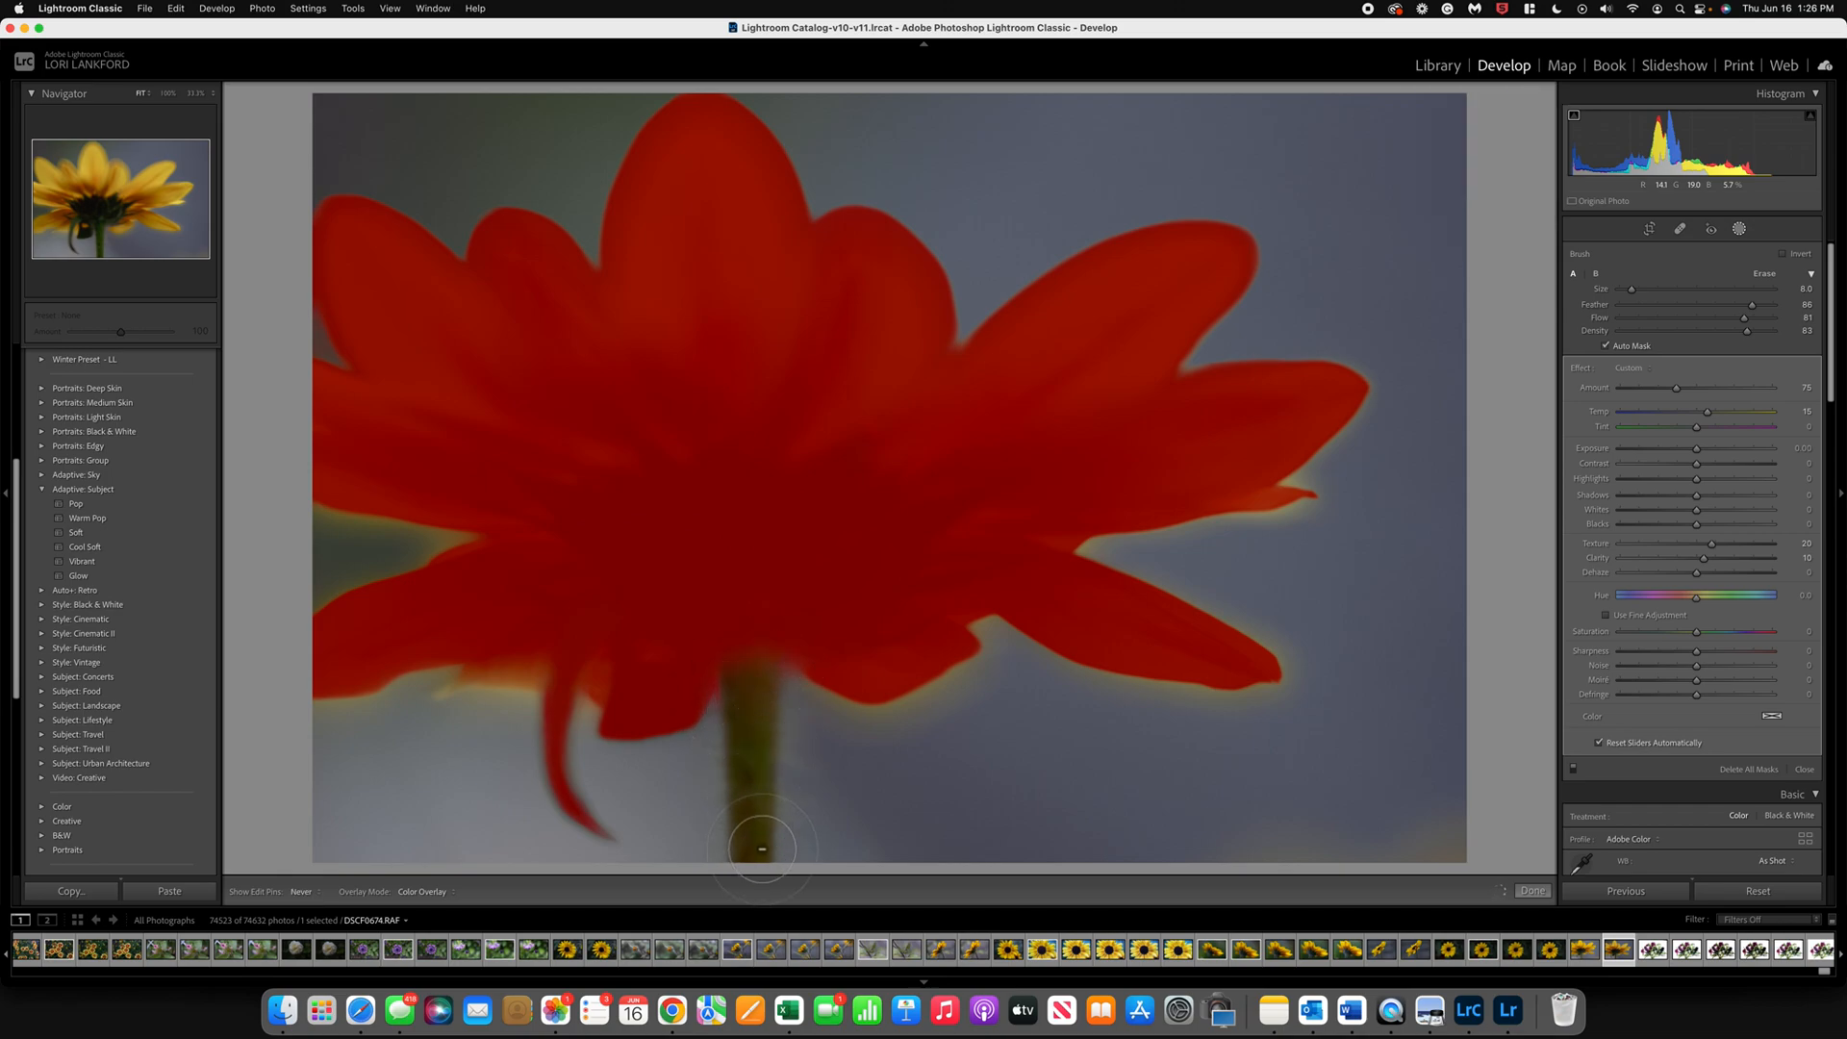
key(h)
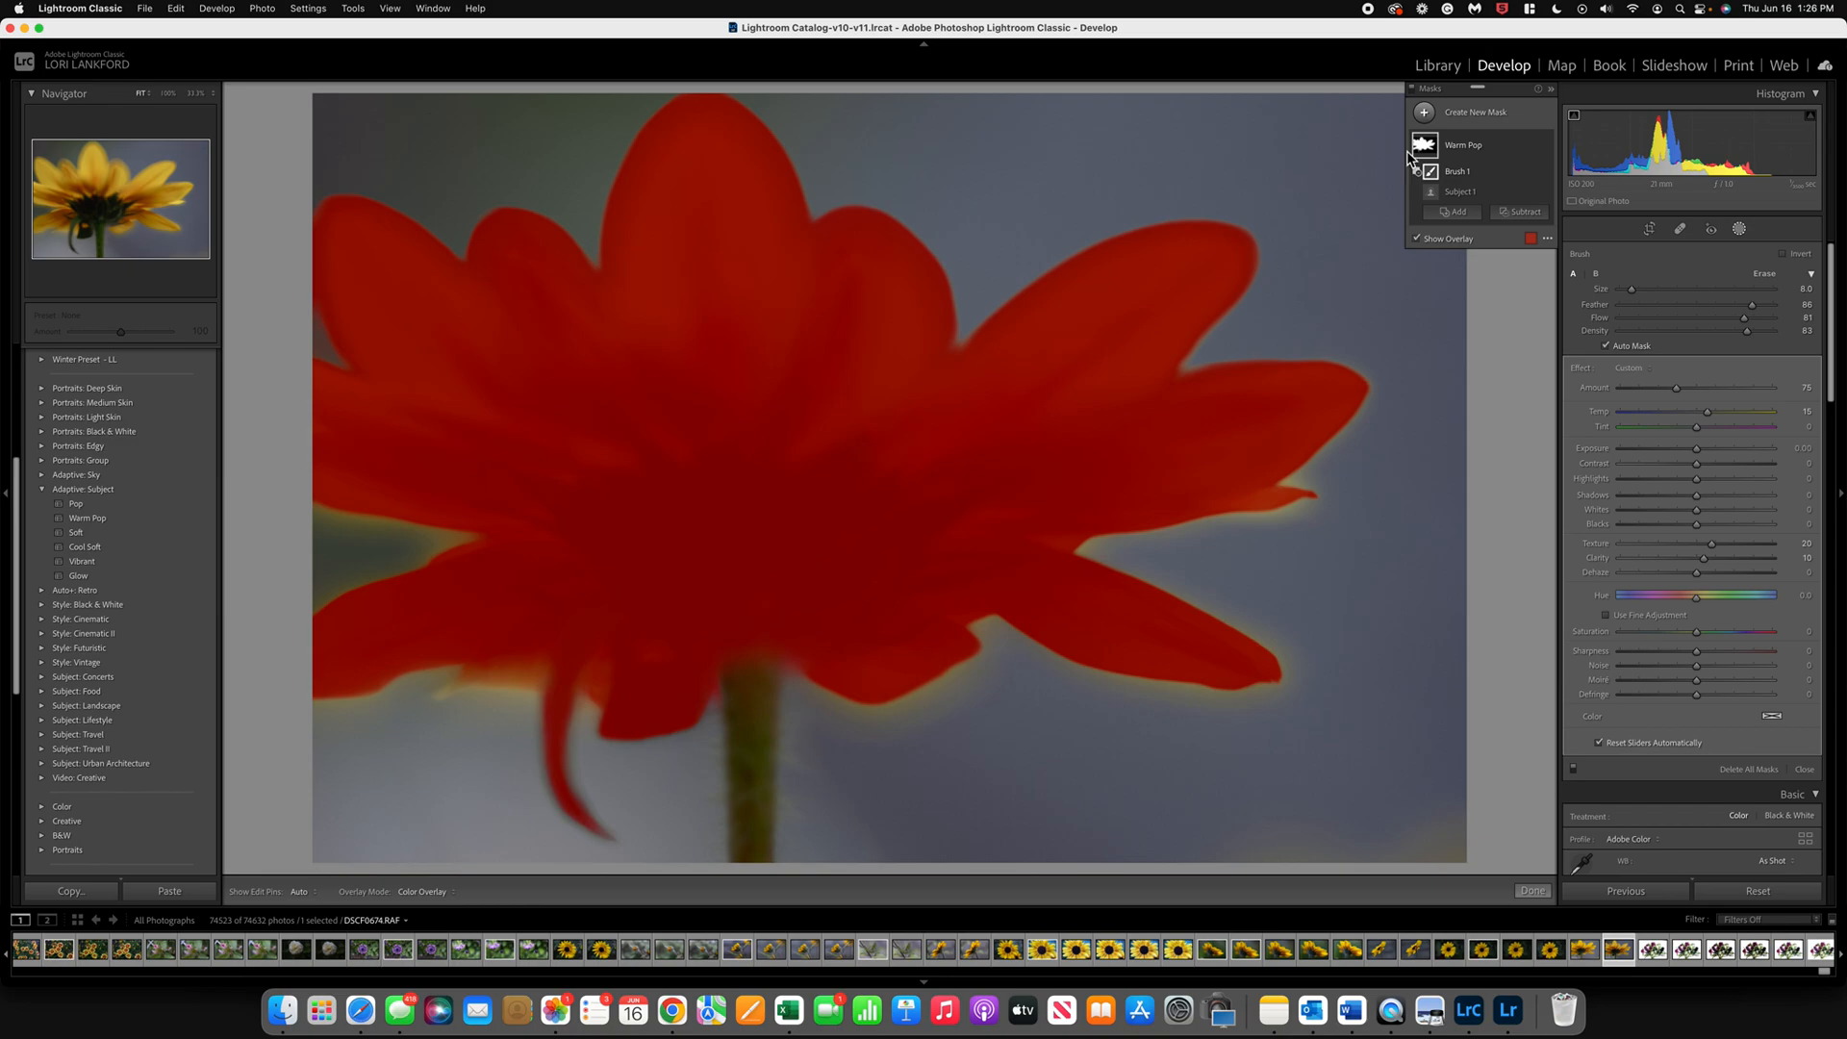
Step: Add a linear gradient mask from the photo's lower-left corner toward the flower, with exposure -1.23 and temperature -16
click(1425, 114)
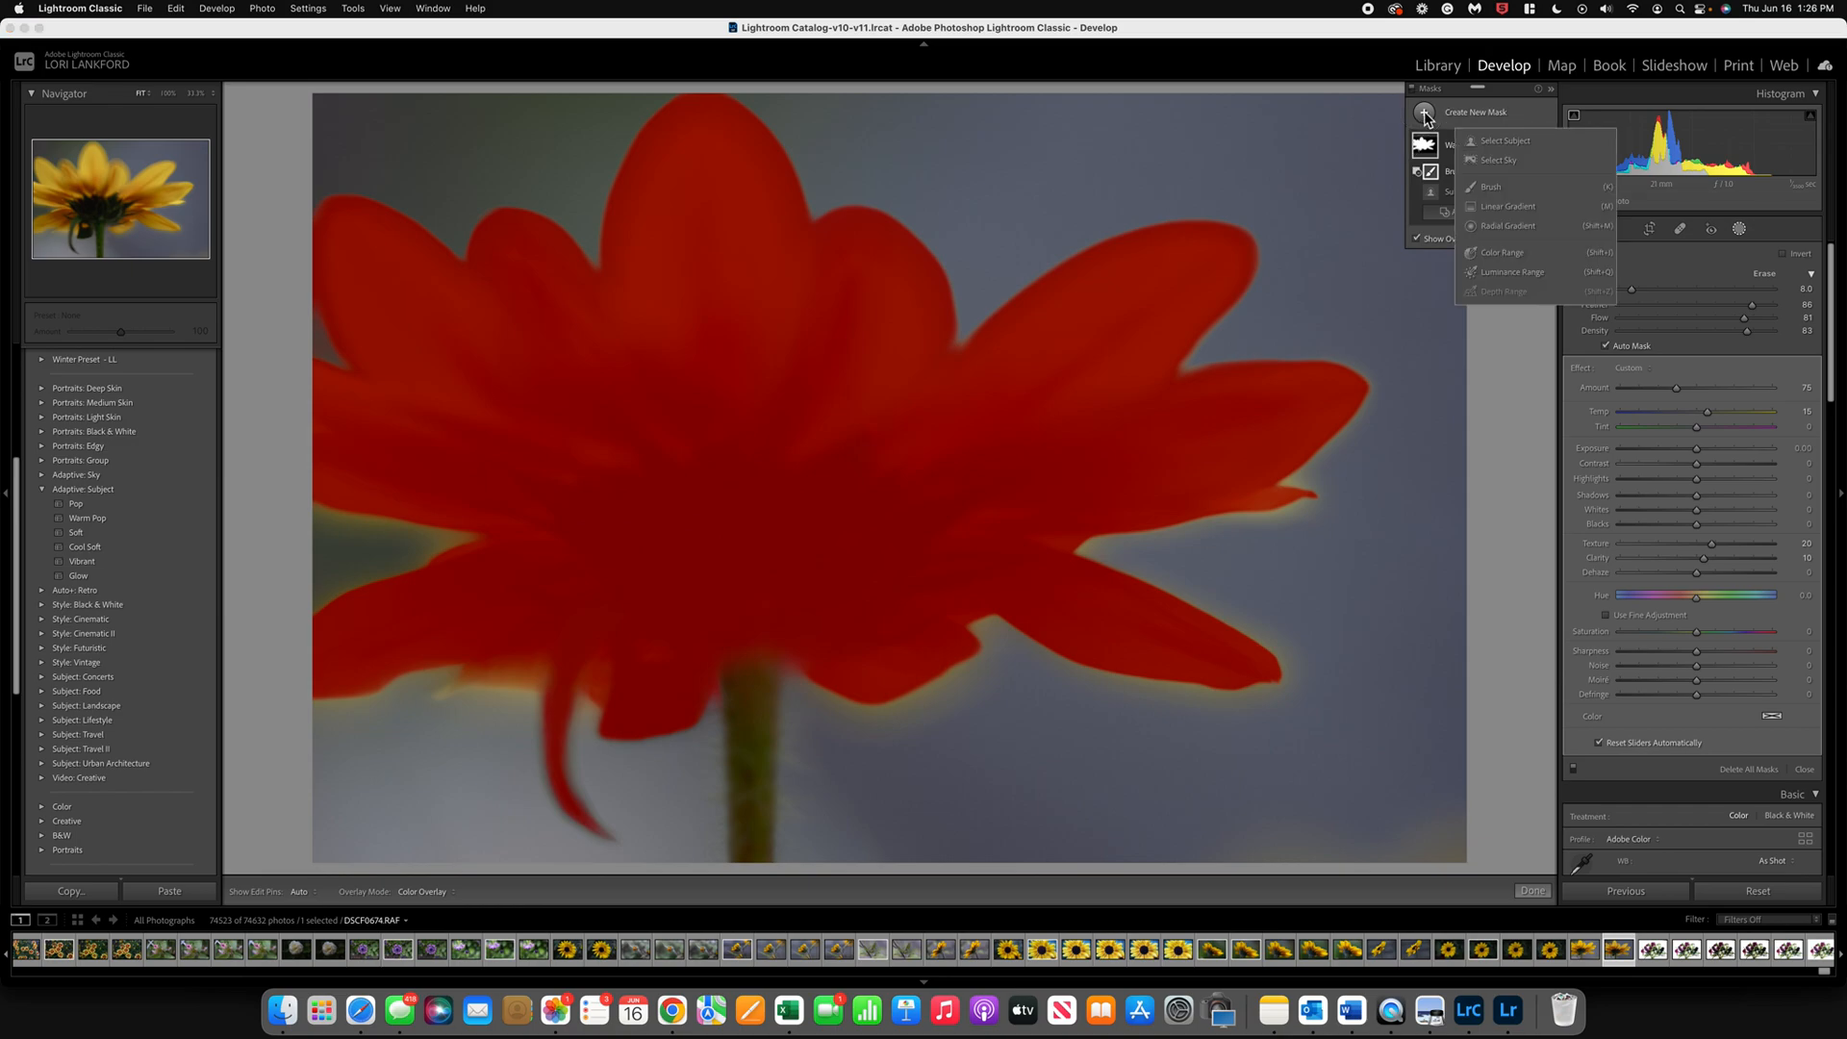
click(1511, 209)
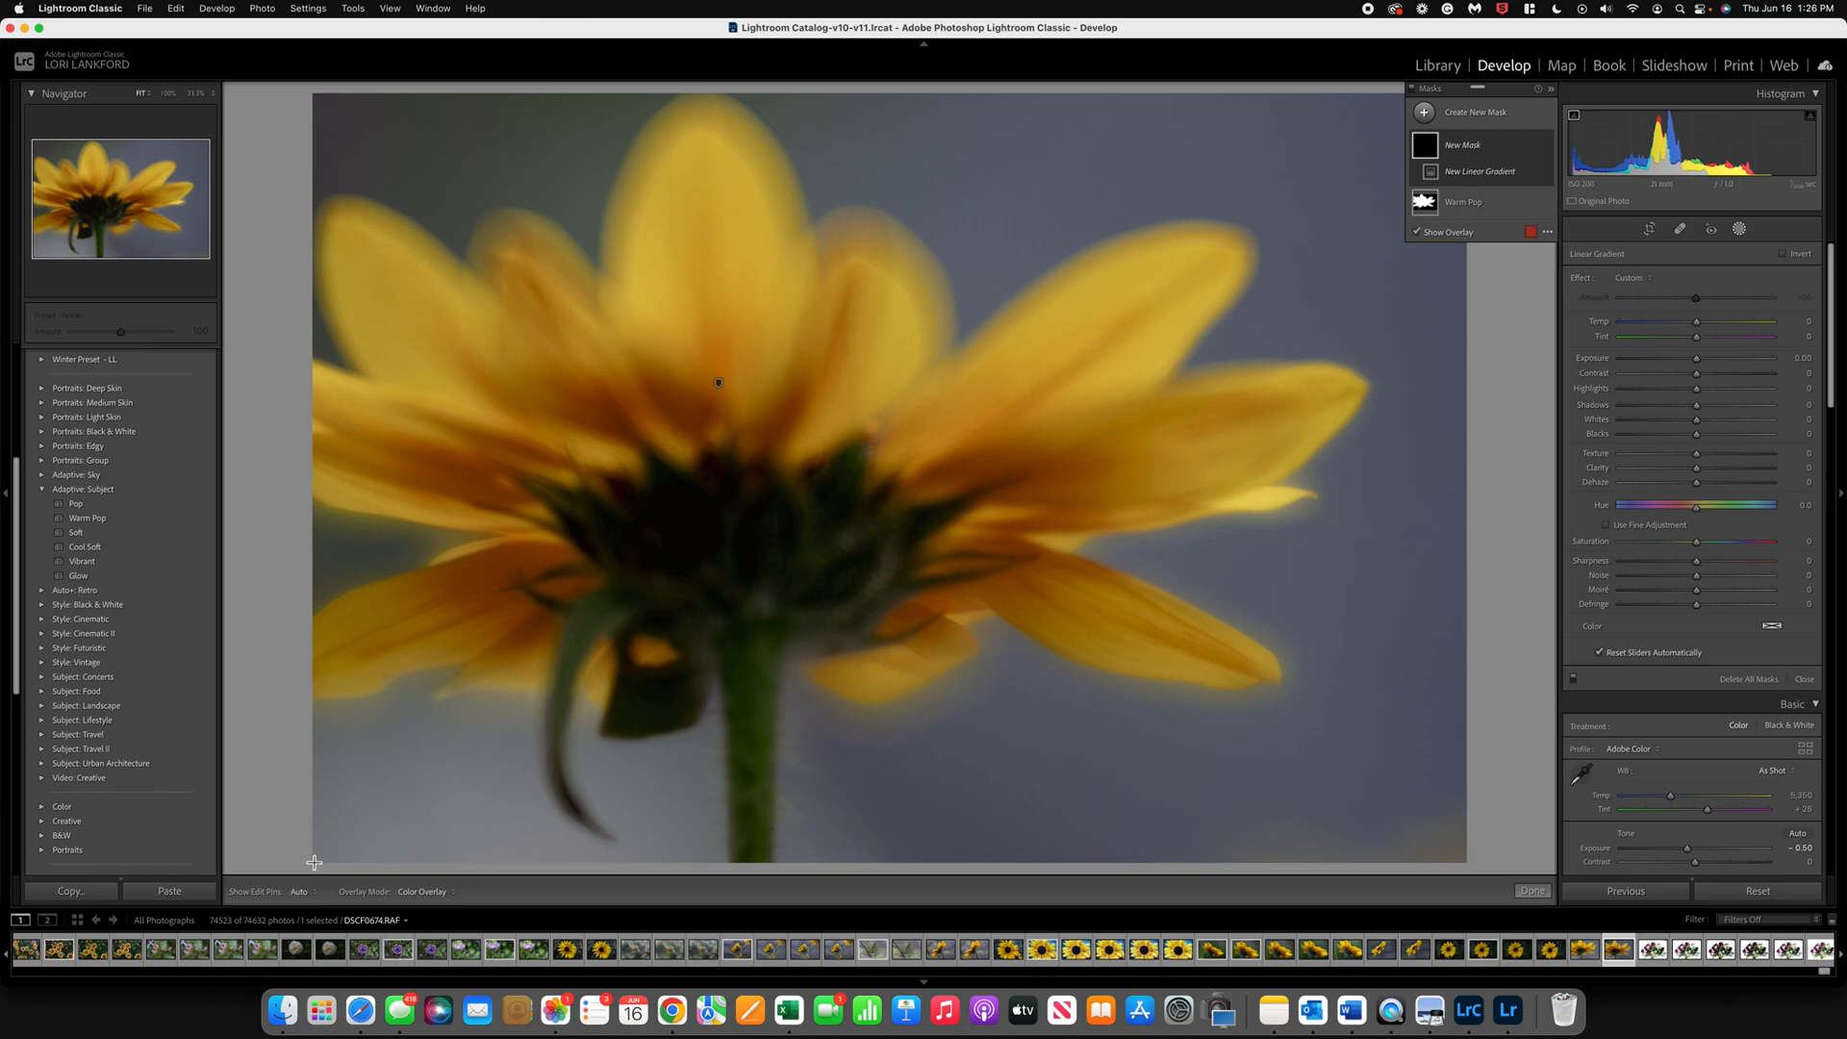
drag(314, 863, 544, 435)
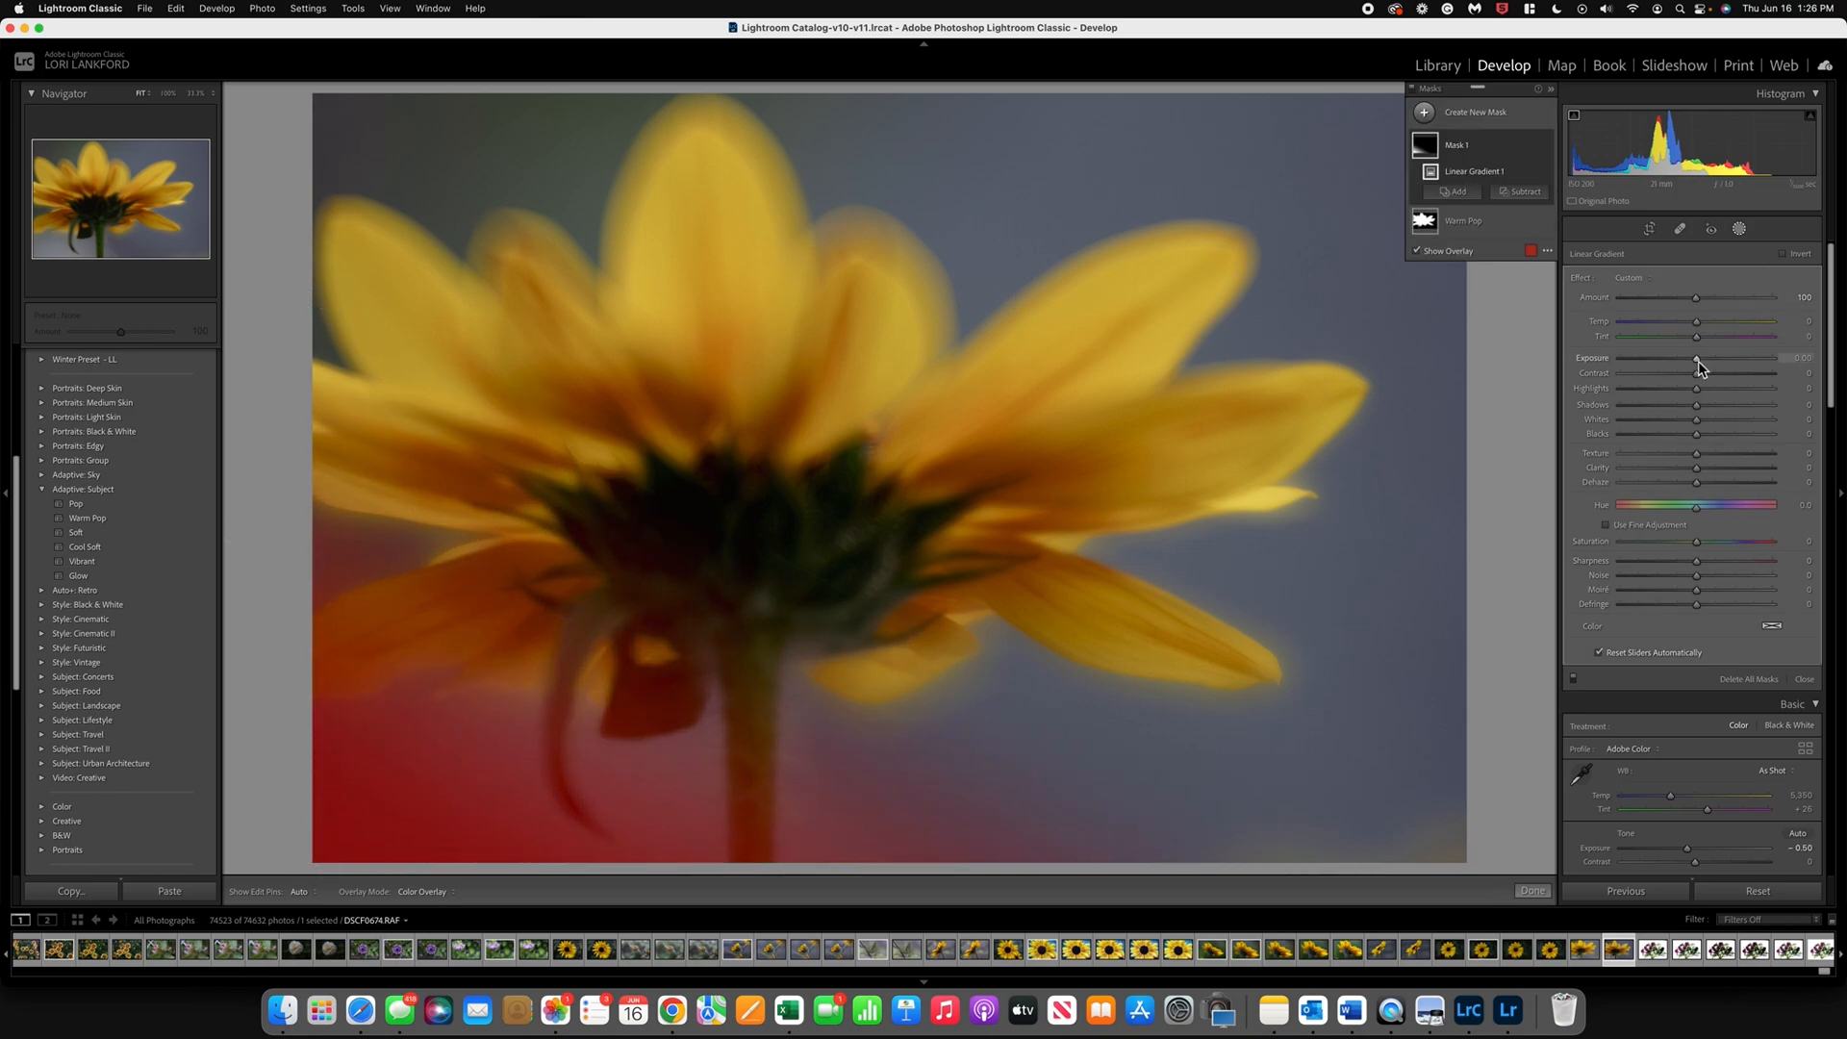
drag(1698, 364, 1684, 325)
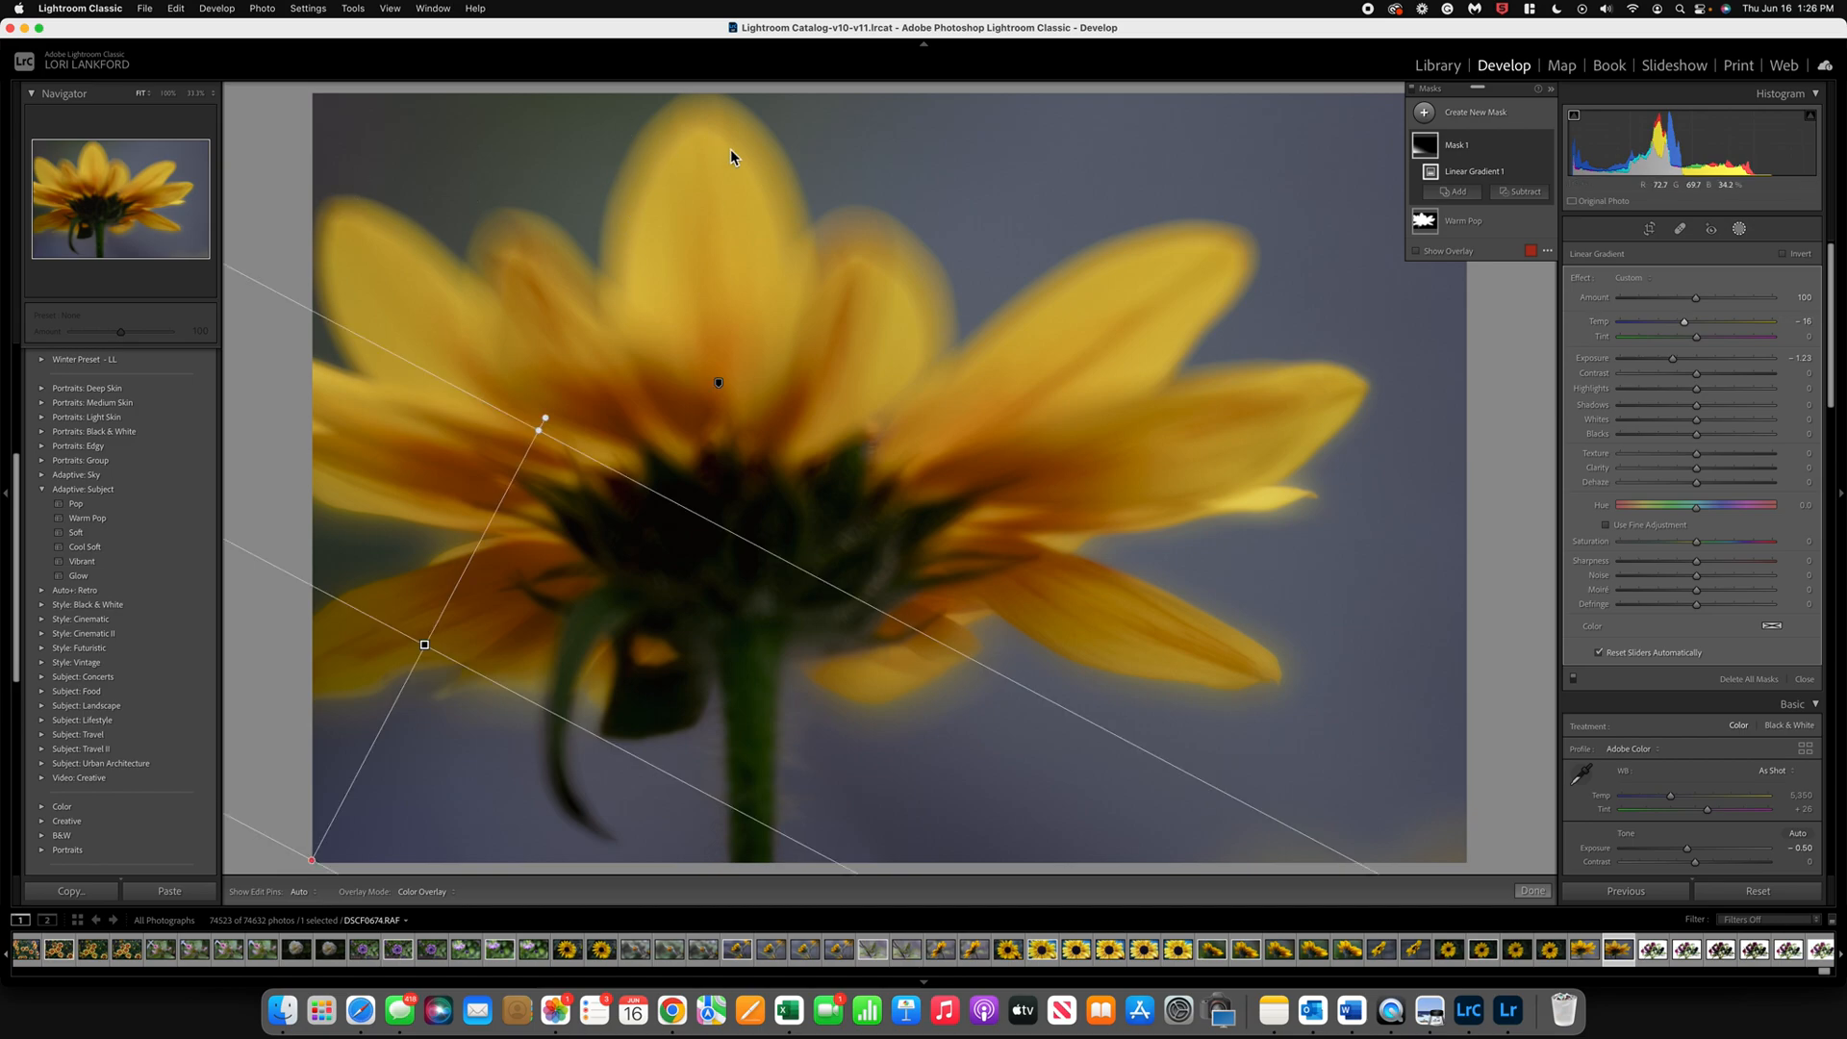
Step: Add another linear gradient mask running from the photo's upper-left corner diagonally down toward the flower's center
click(1426, 114)
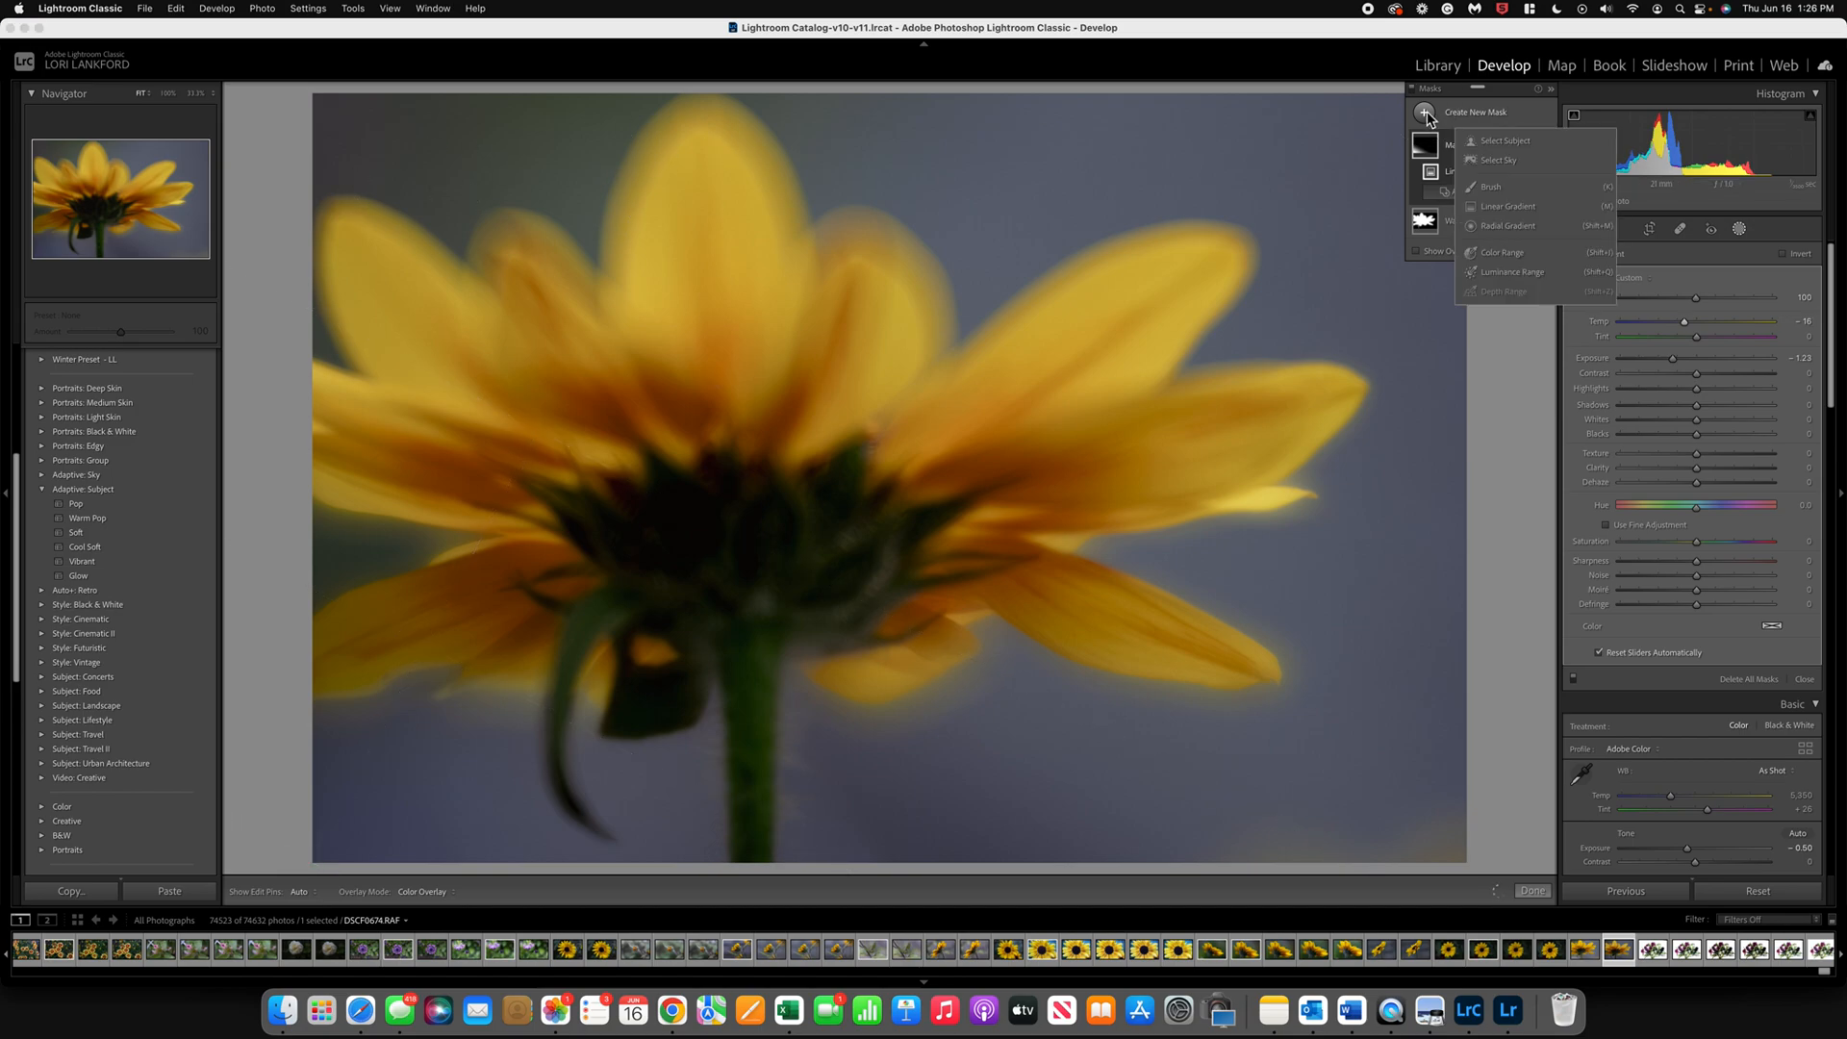
click(1507, 206)
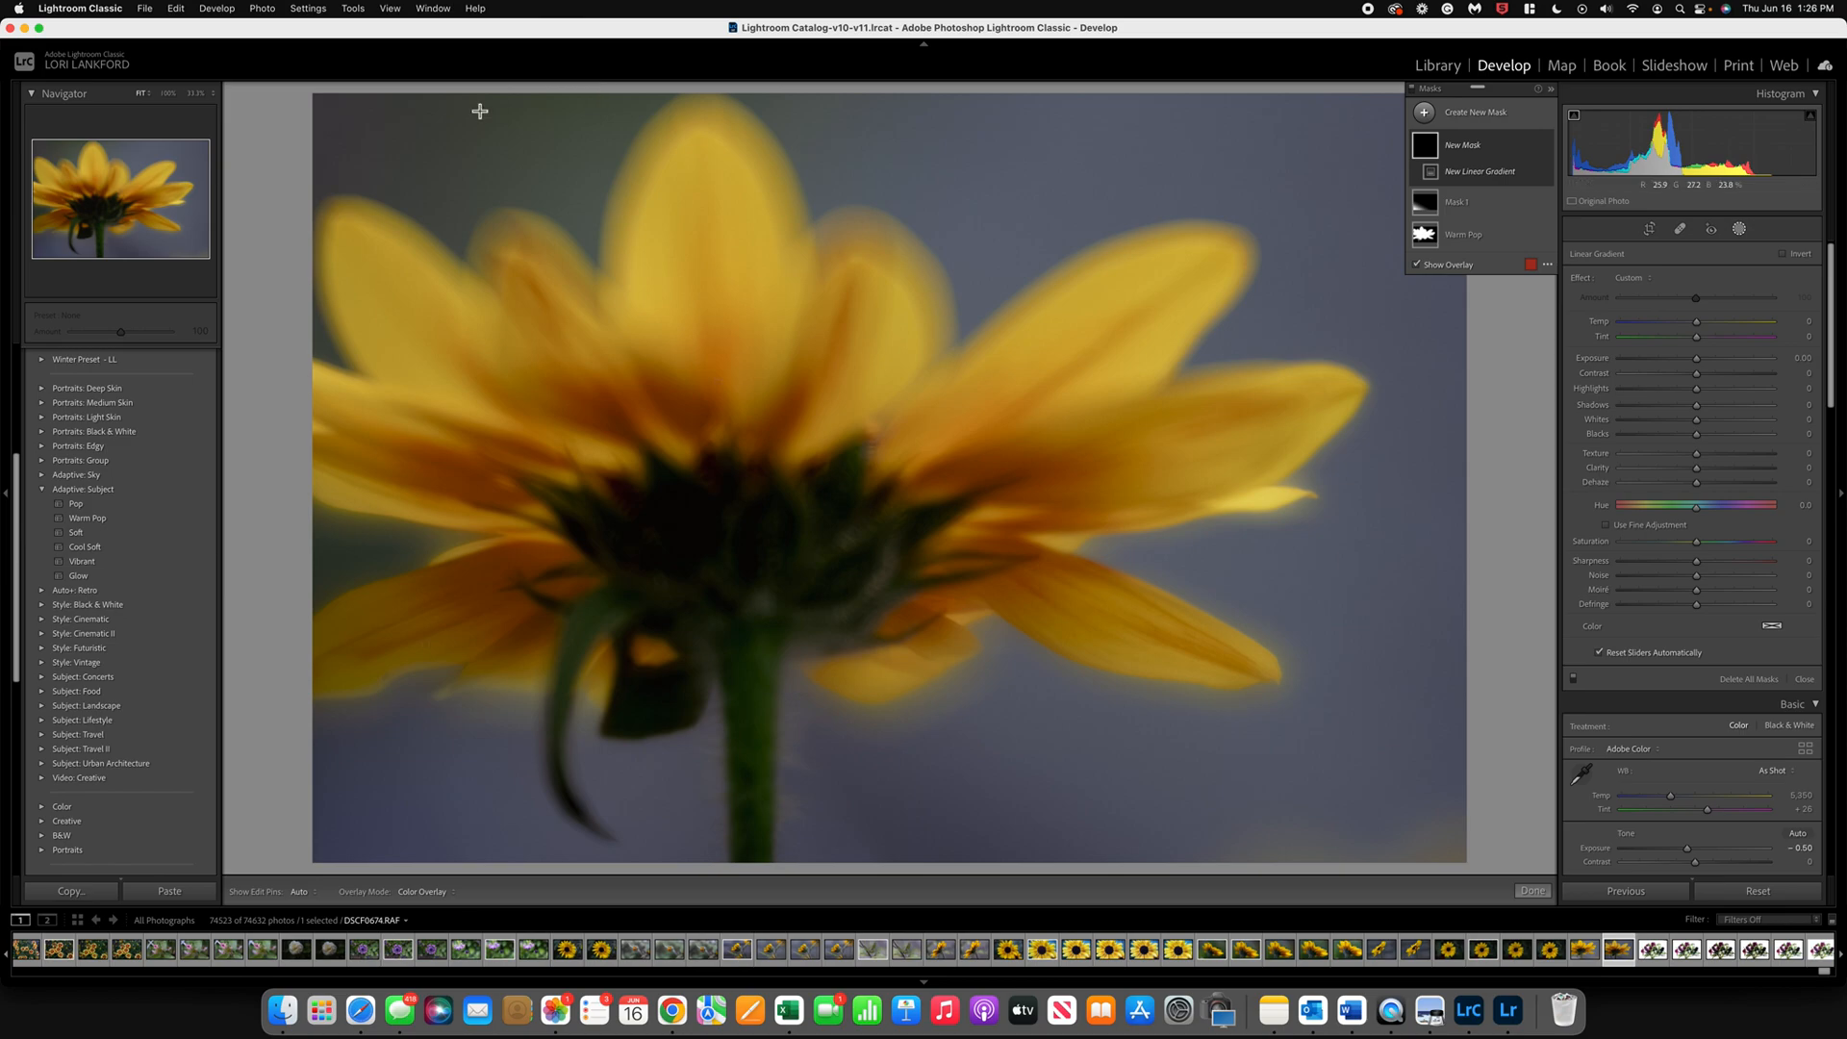
drag(318, 94, 487, 478)
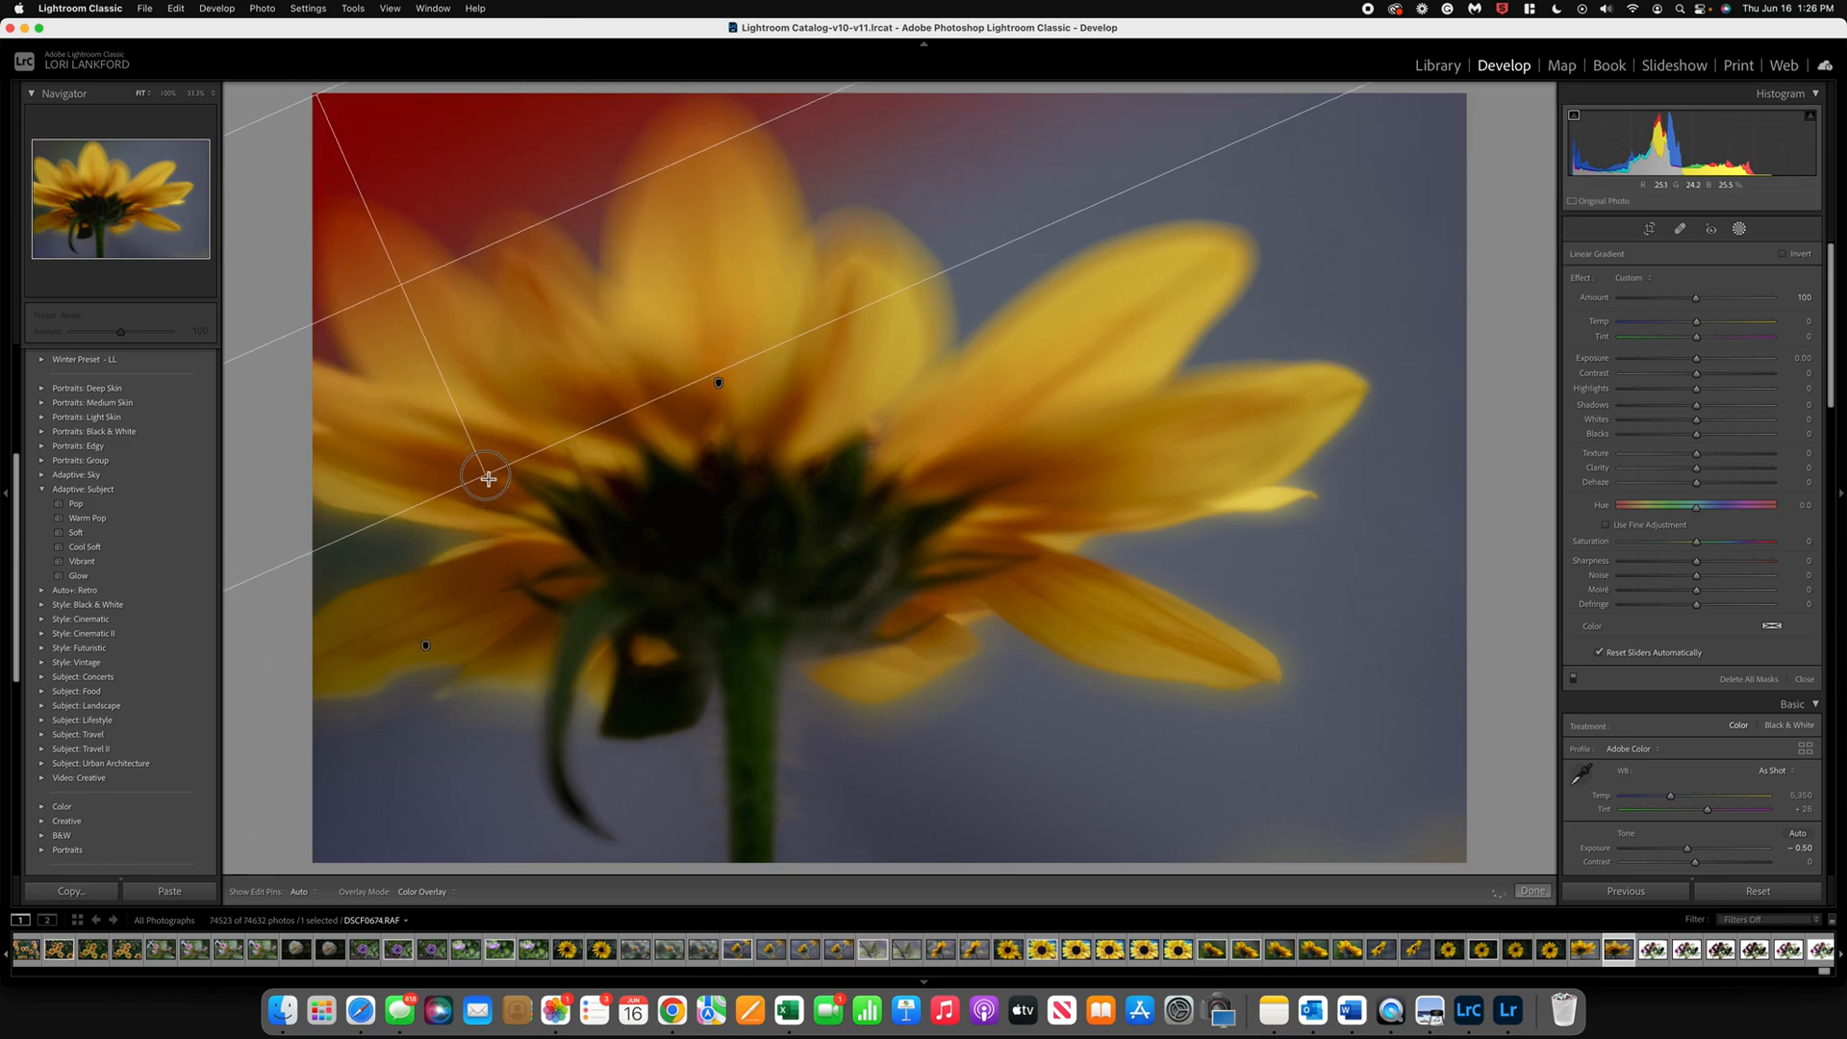
Step: Cool the upper-left gradient's temperature, set its tint to -18, shift its hue and reduce its saturation, then finish masking
drag(1696, 322, 1683, 328)
click(1698, 337)
drag(1722, 339, 1678, 340)
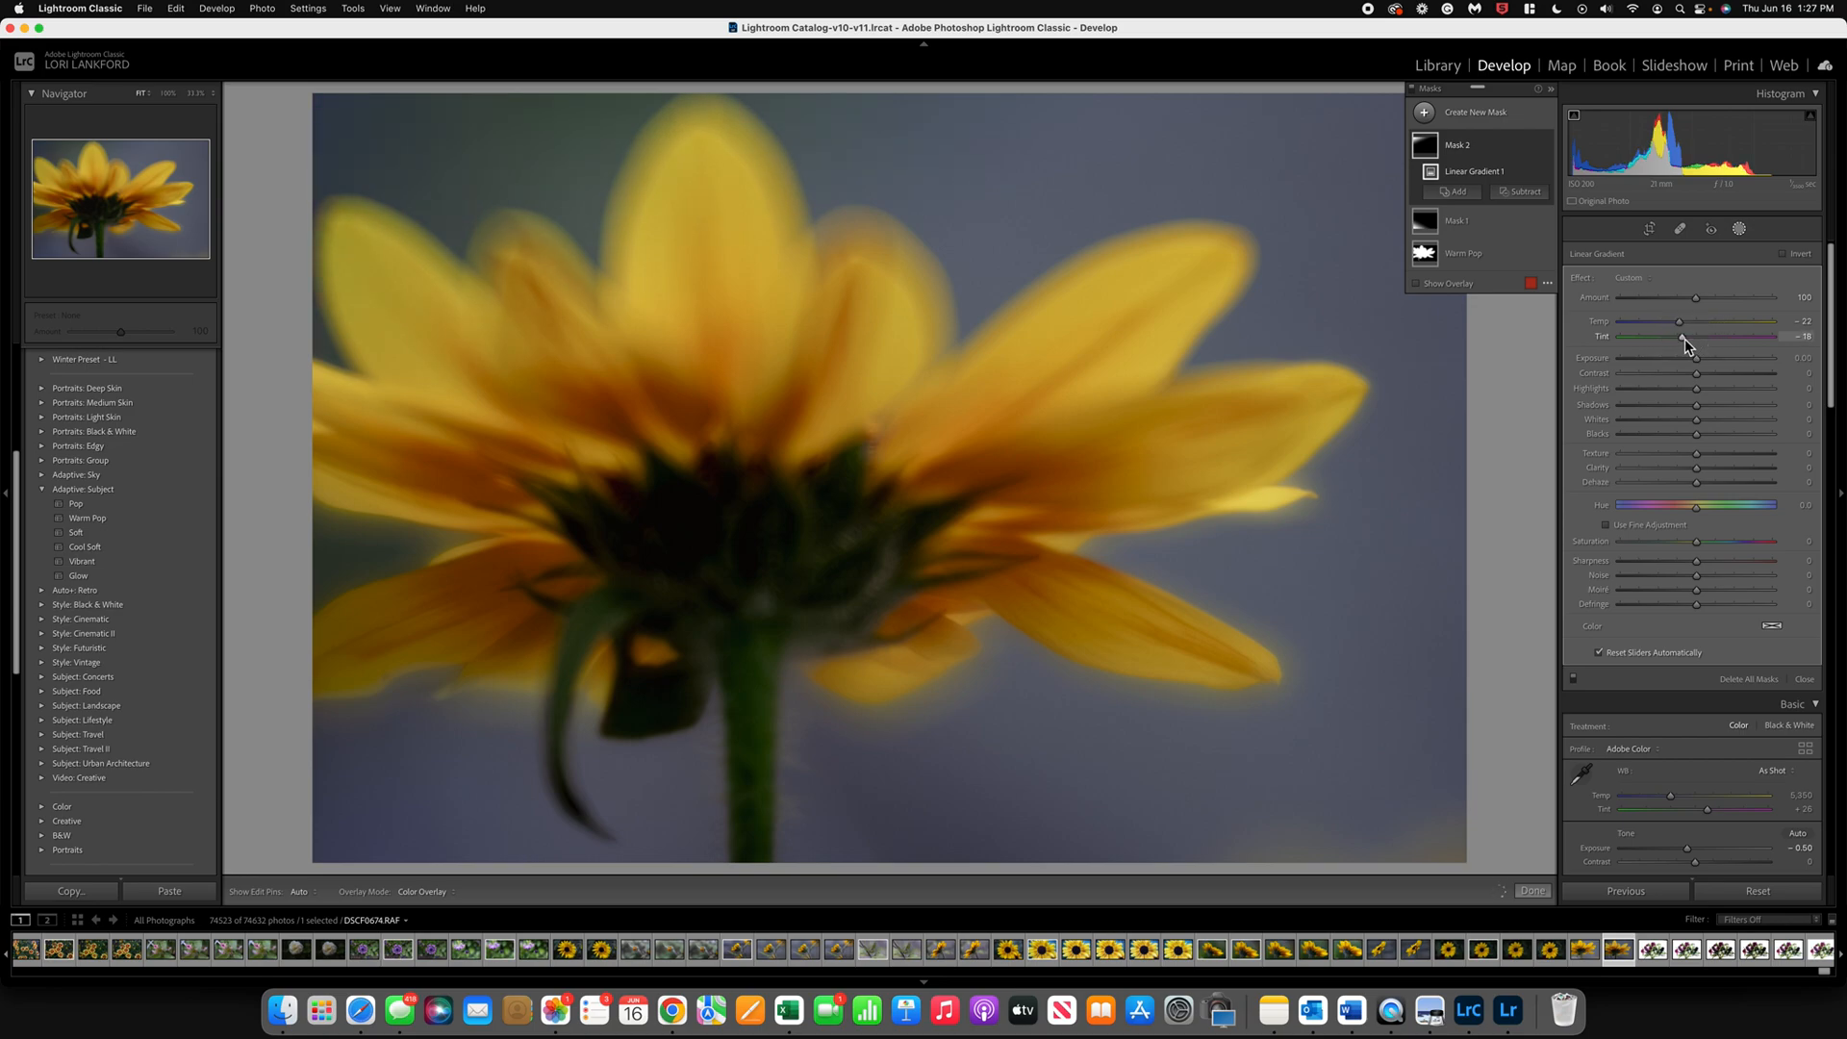
drag(1699, 510, 1658, 538)
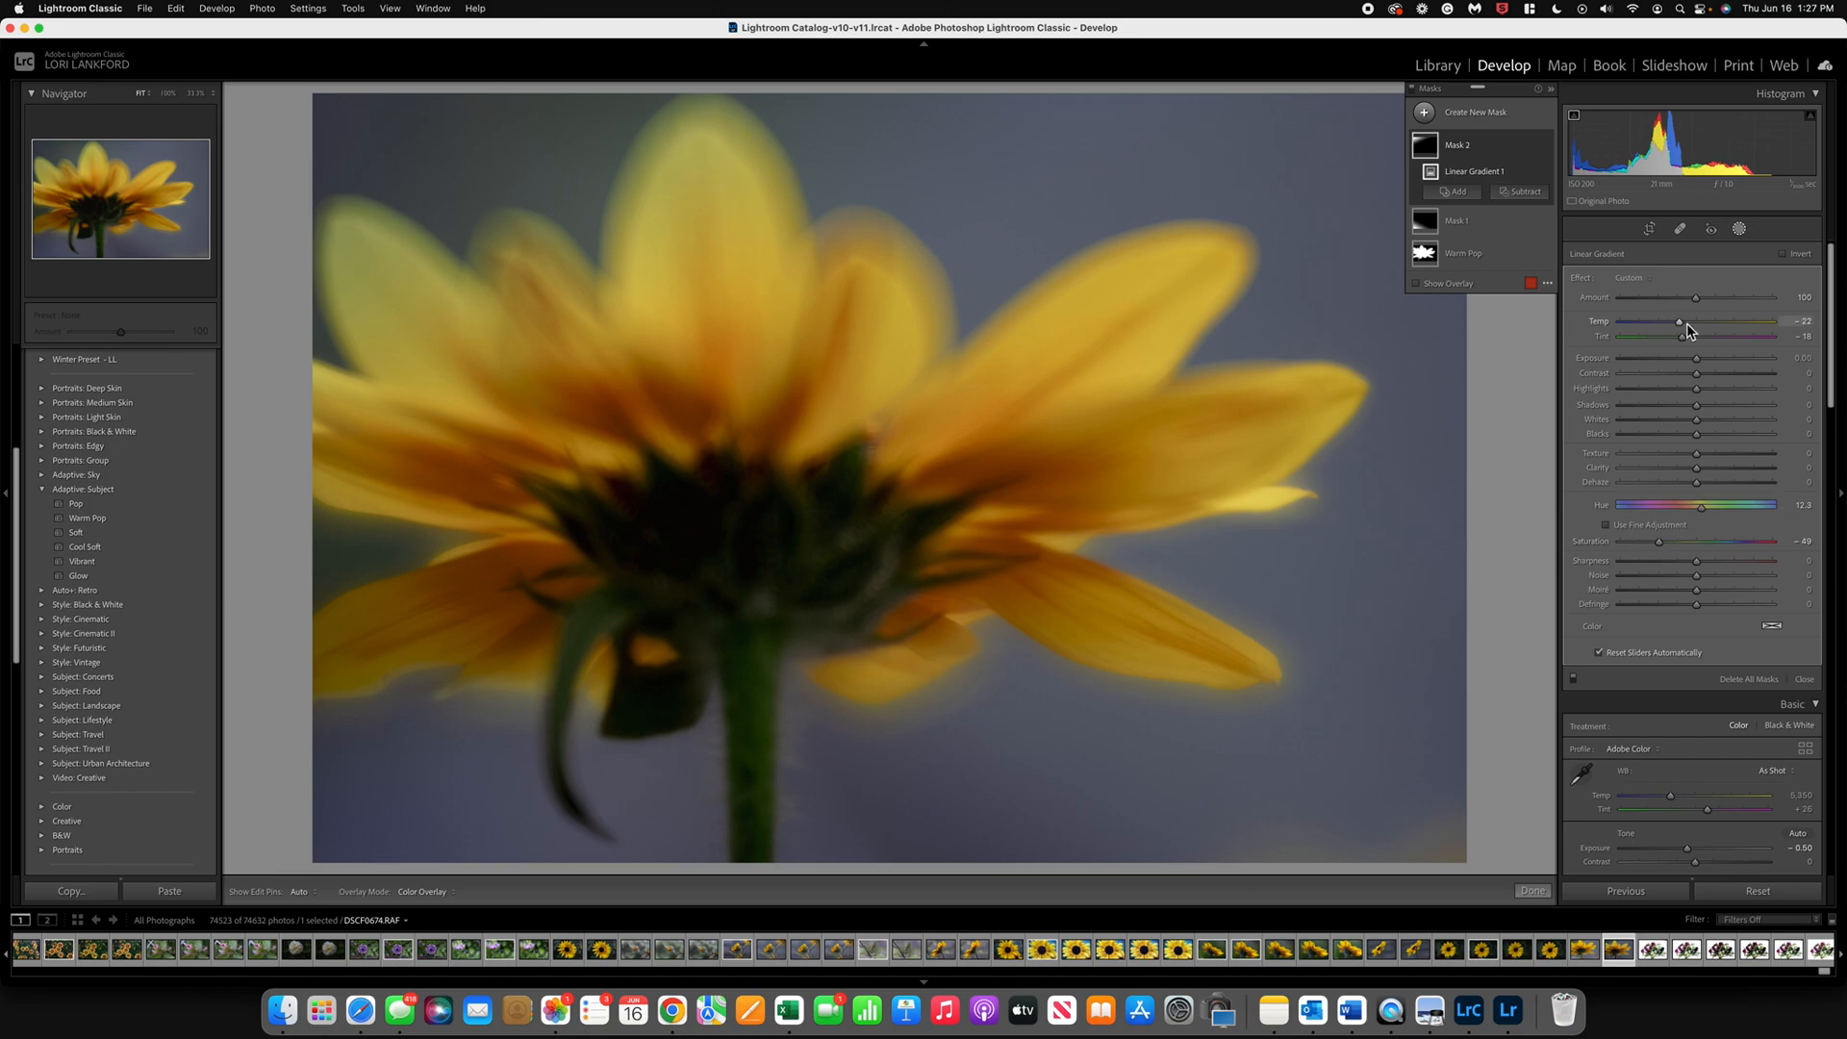
drag(1683, 327, 1669, 324)
drag(1702, 324, 1681, 325)
click(1533, 892)
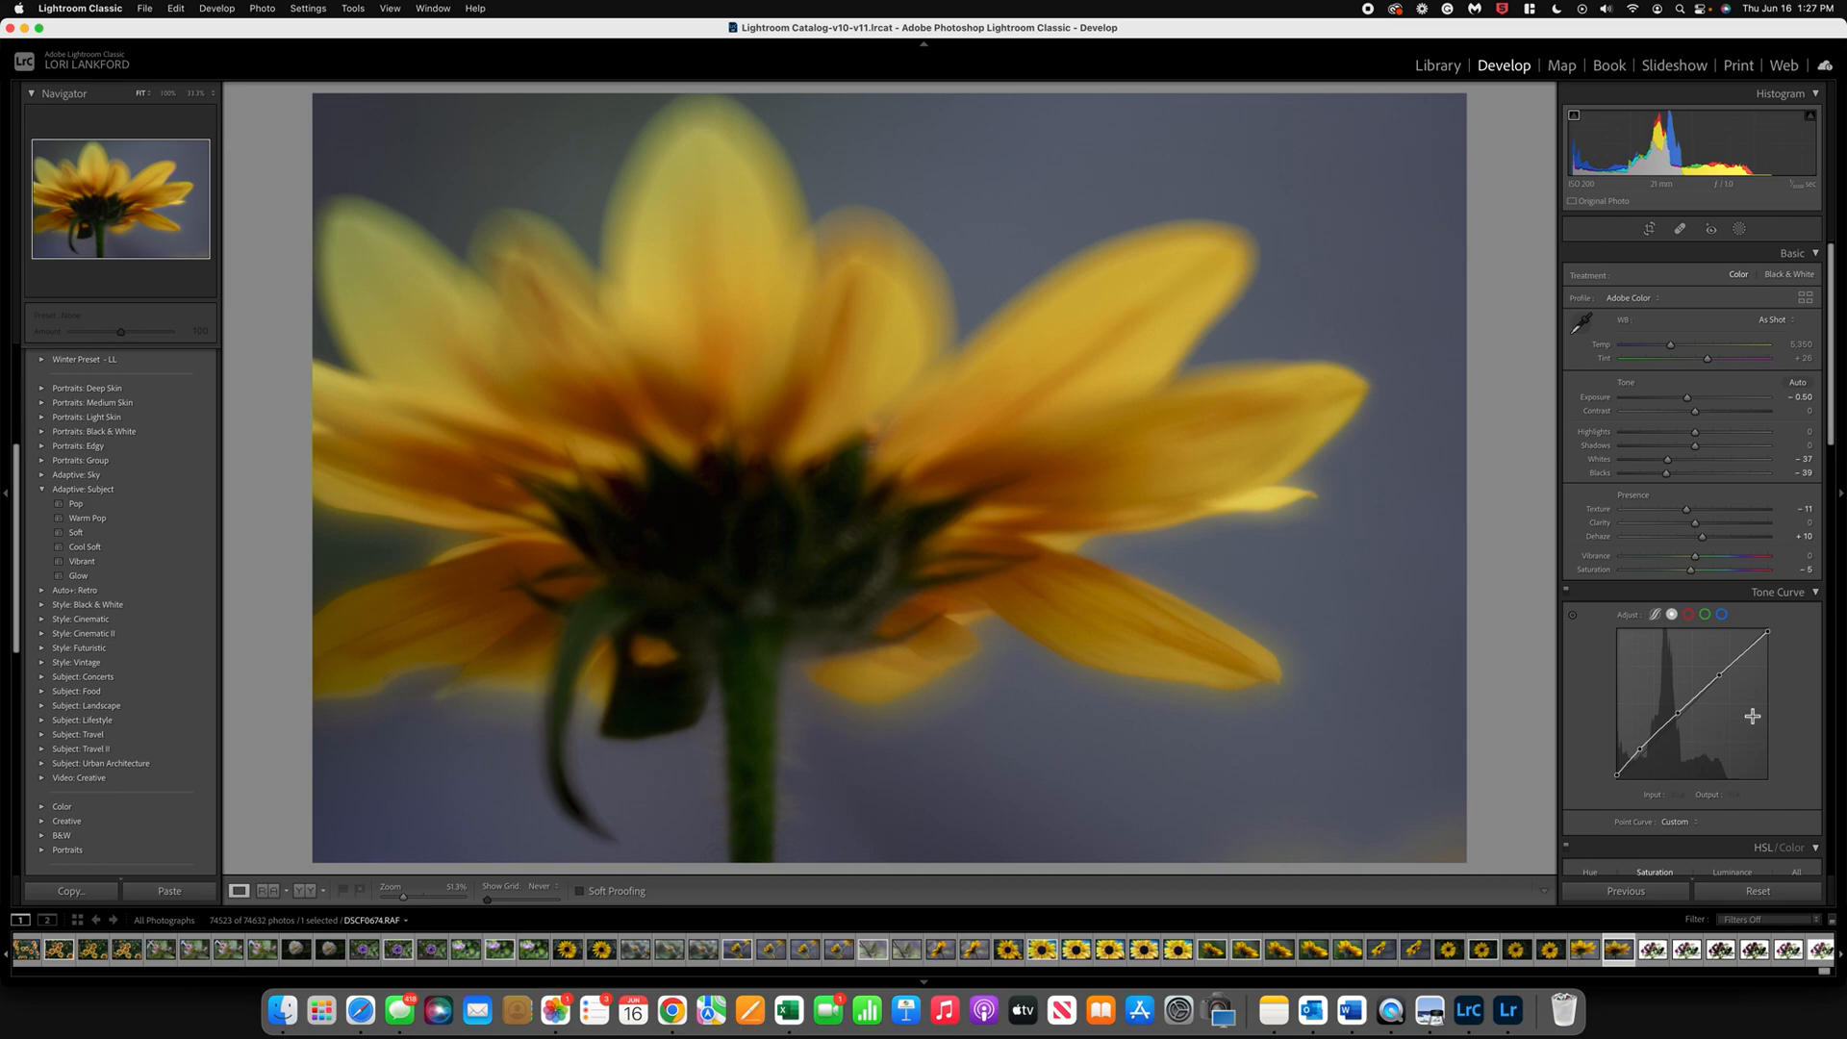
Step: Lower the photo's green and blue saturation in the HSL adjustments and set the overall exposure to -0.65
scroll(1751, 716, down, 5)
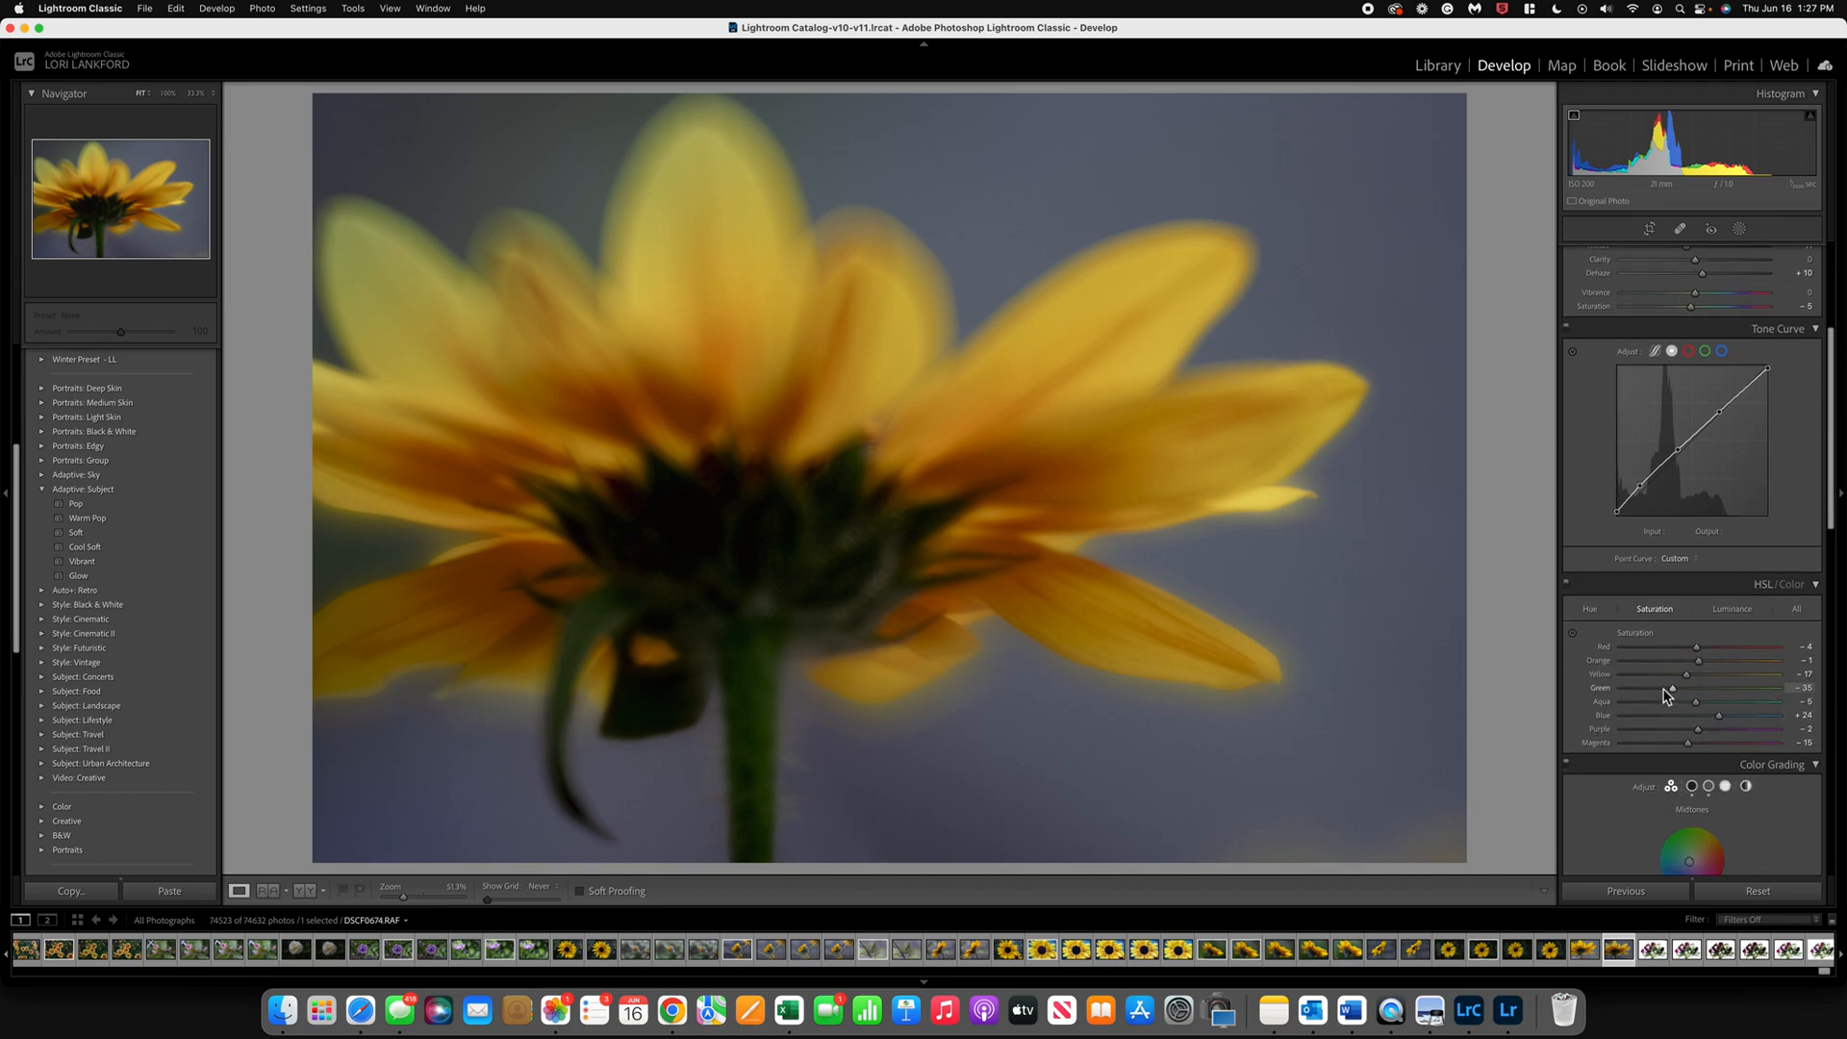
drag(1663, 688, 1654, 689)
drag(1719, 717, 1696, 721)
scroll(1742, 450, up, 5)
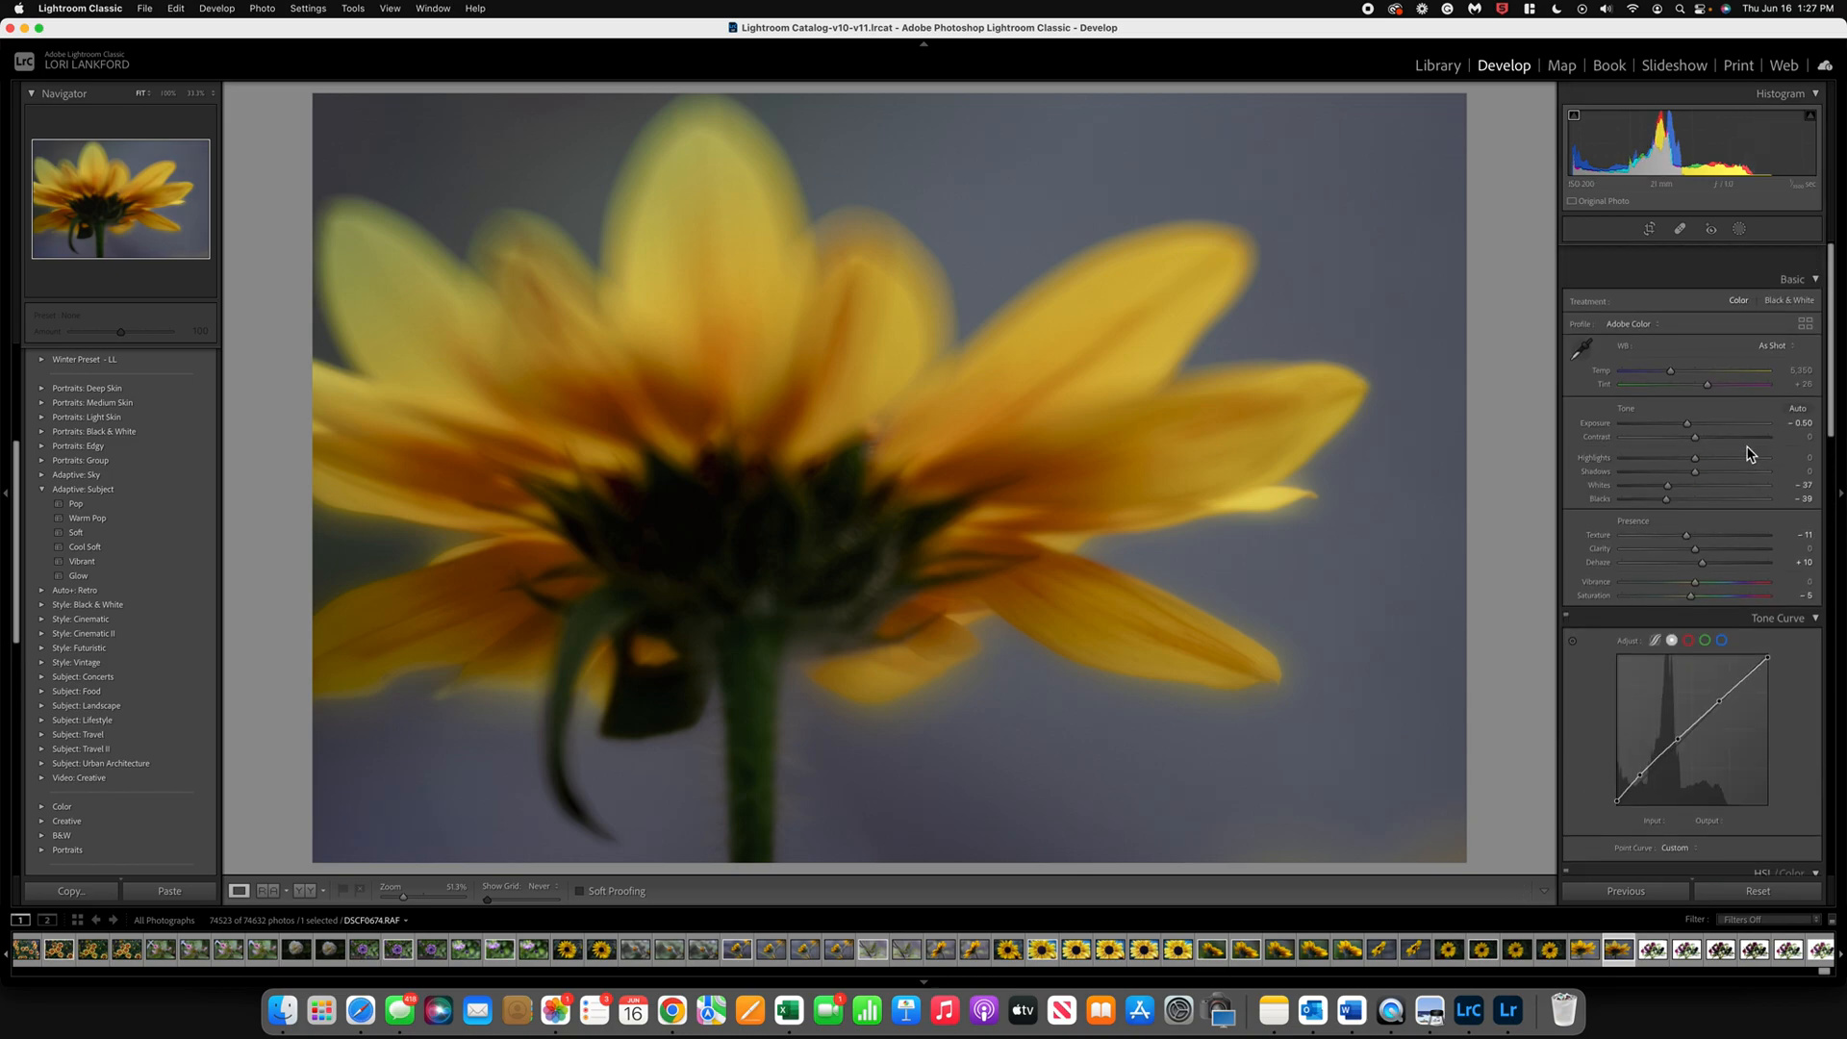
drag(1689, 400, 1690, 405)
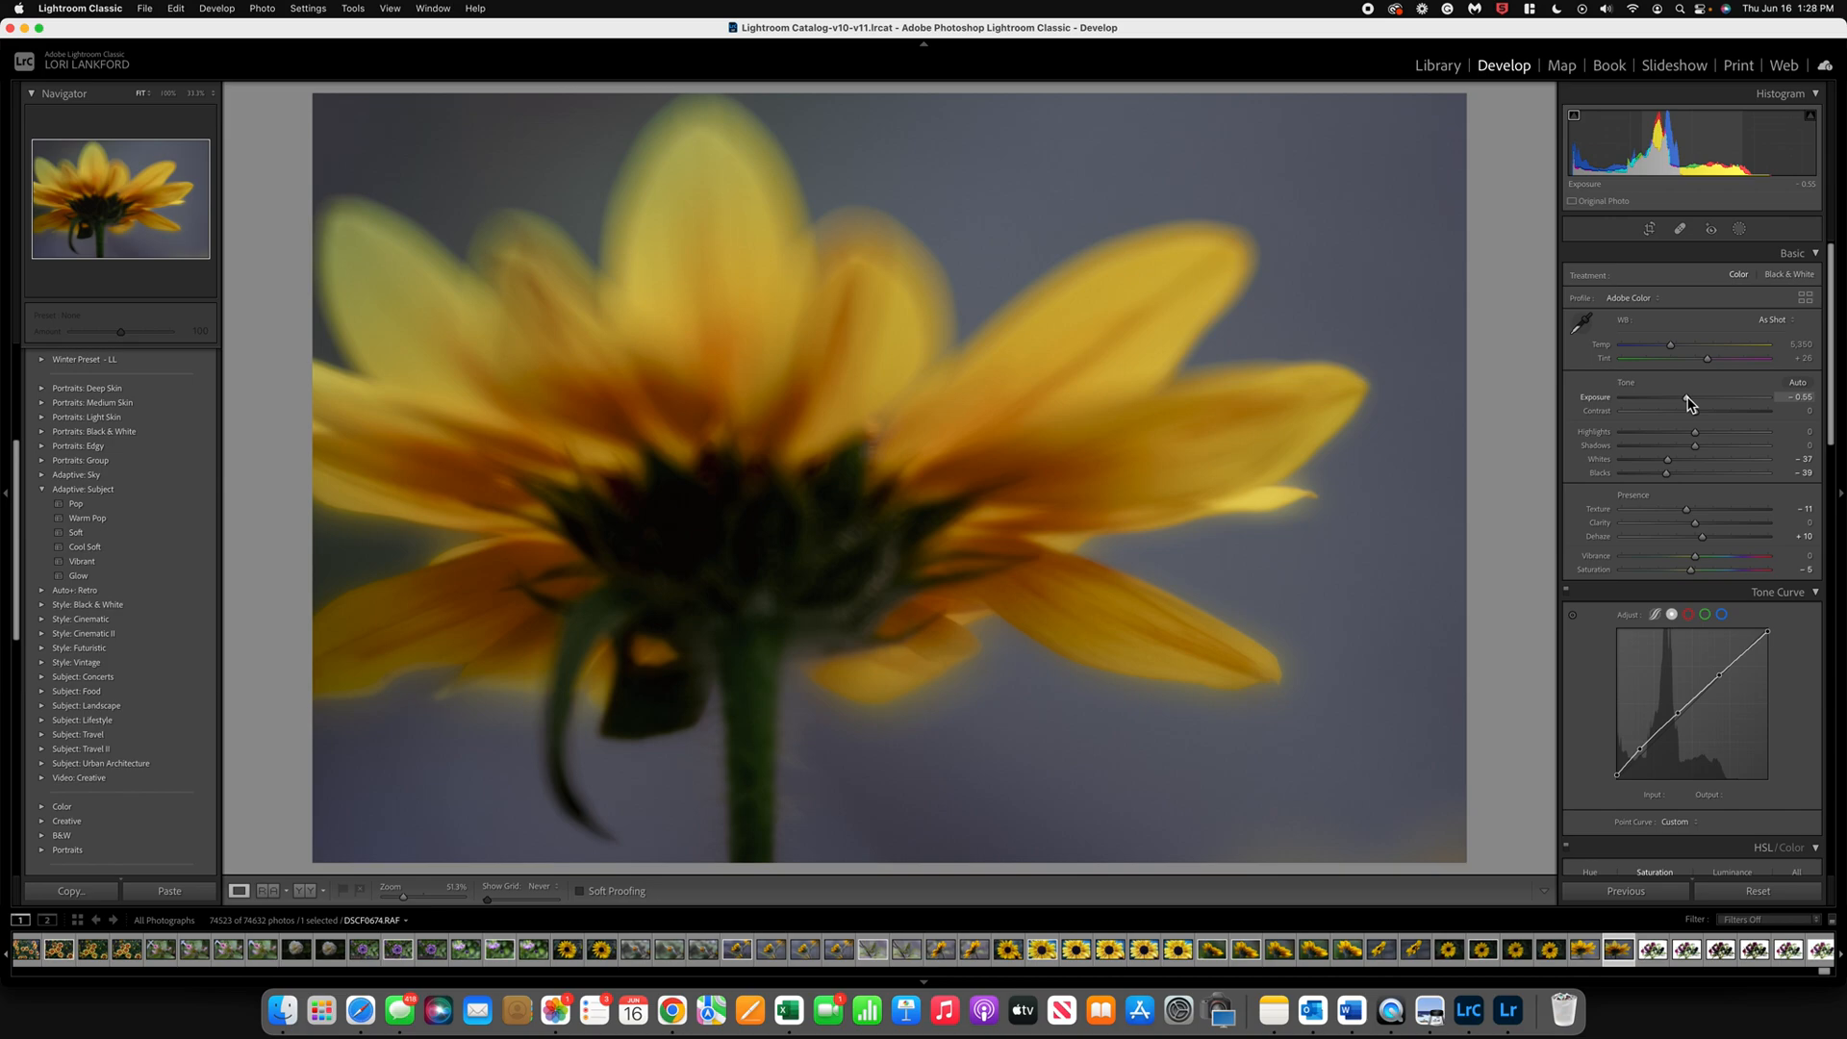
Step: Browse the other flower photos and open DSCF0648.RAF, the partly opened yellow flower with two long leaves
click(878, 953)
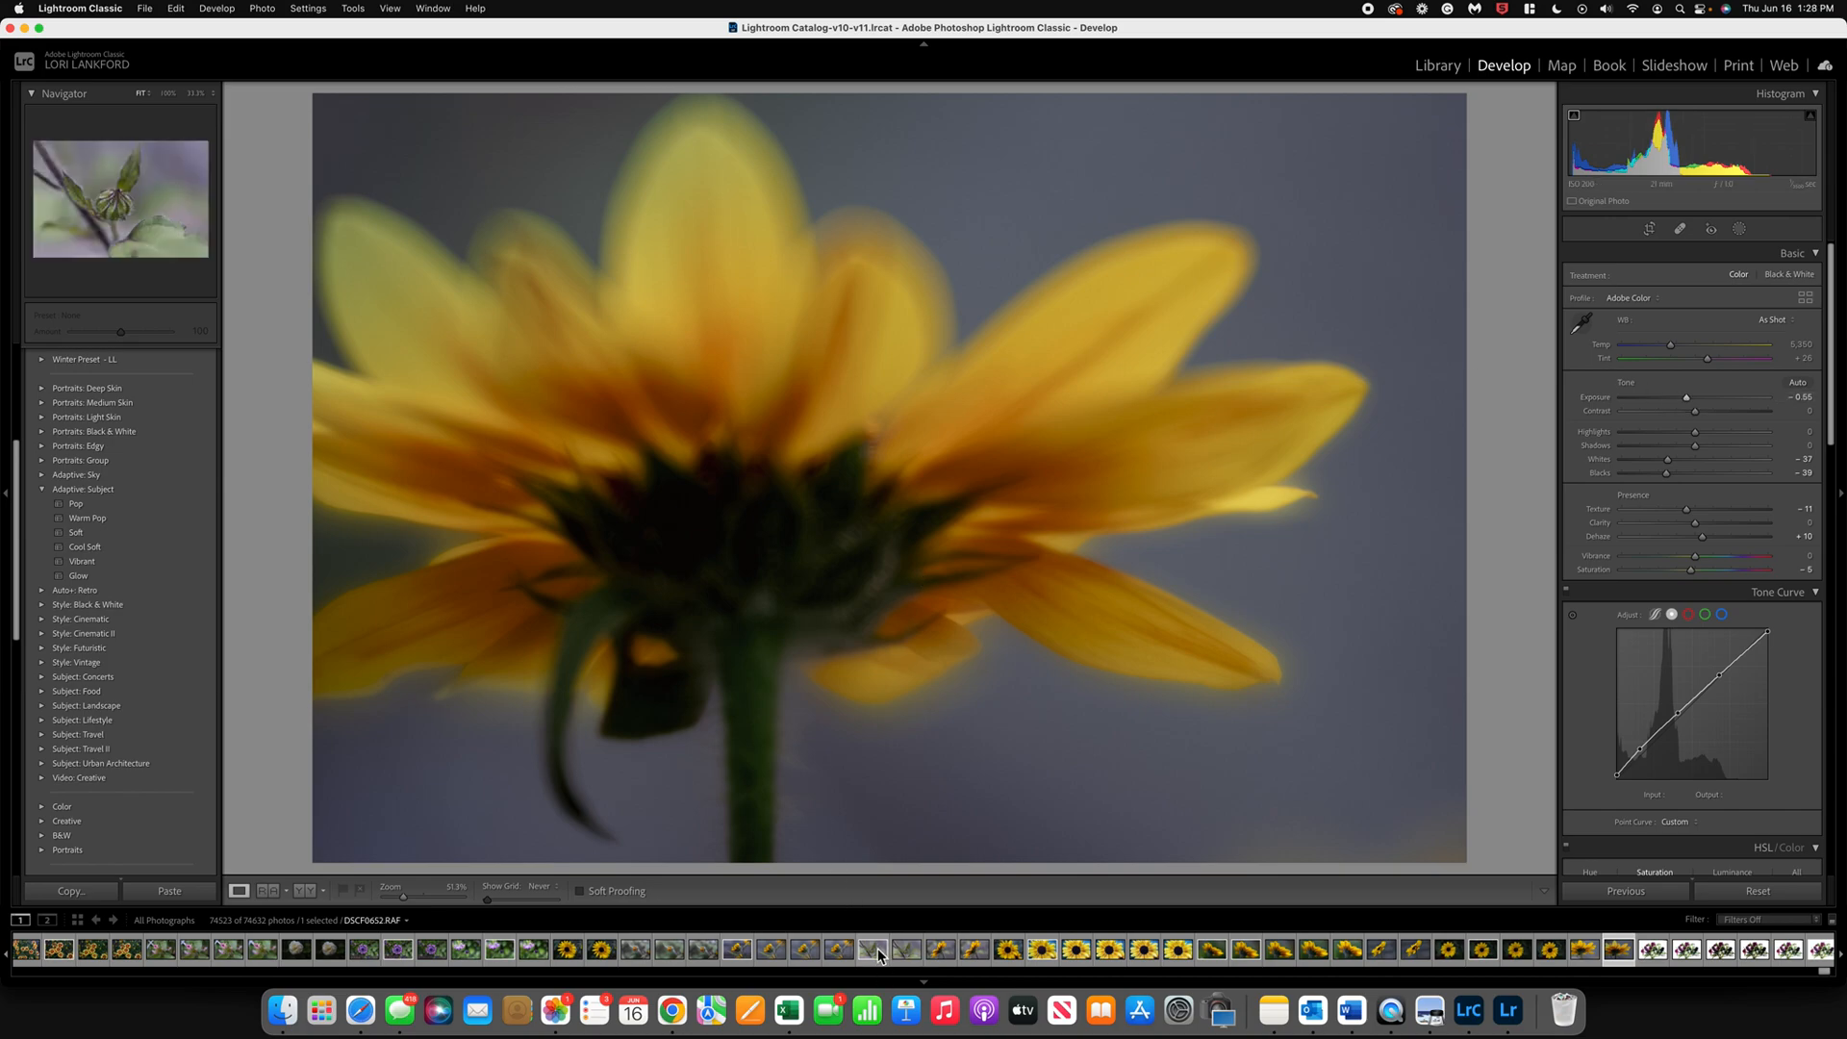
click(632, 953)
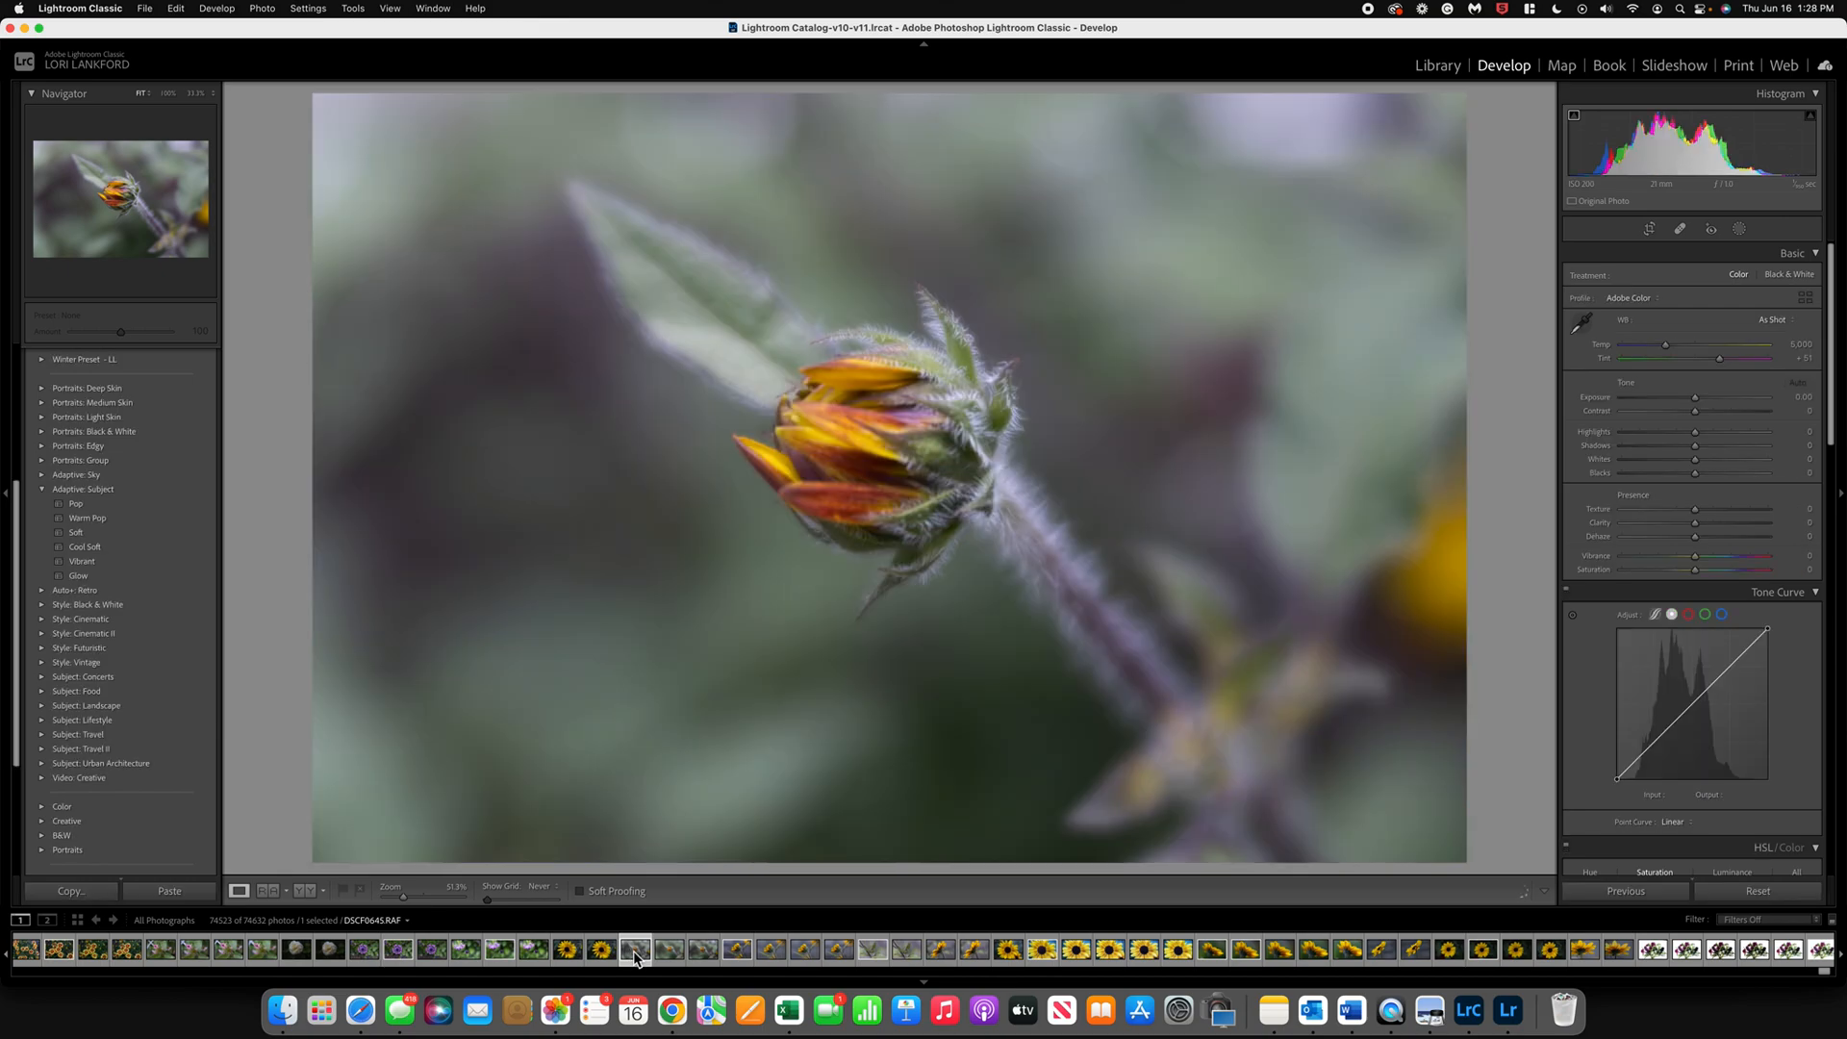
click(737, 953)
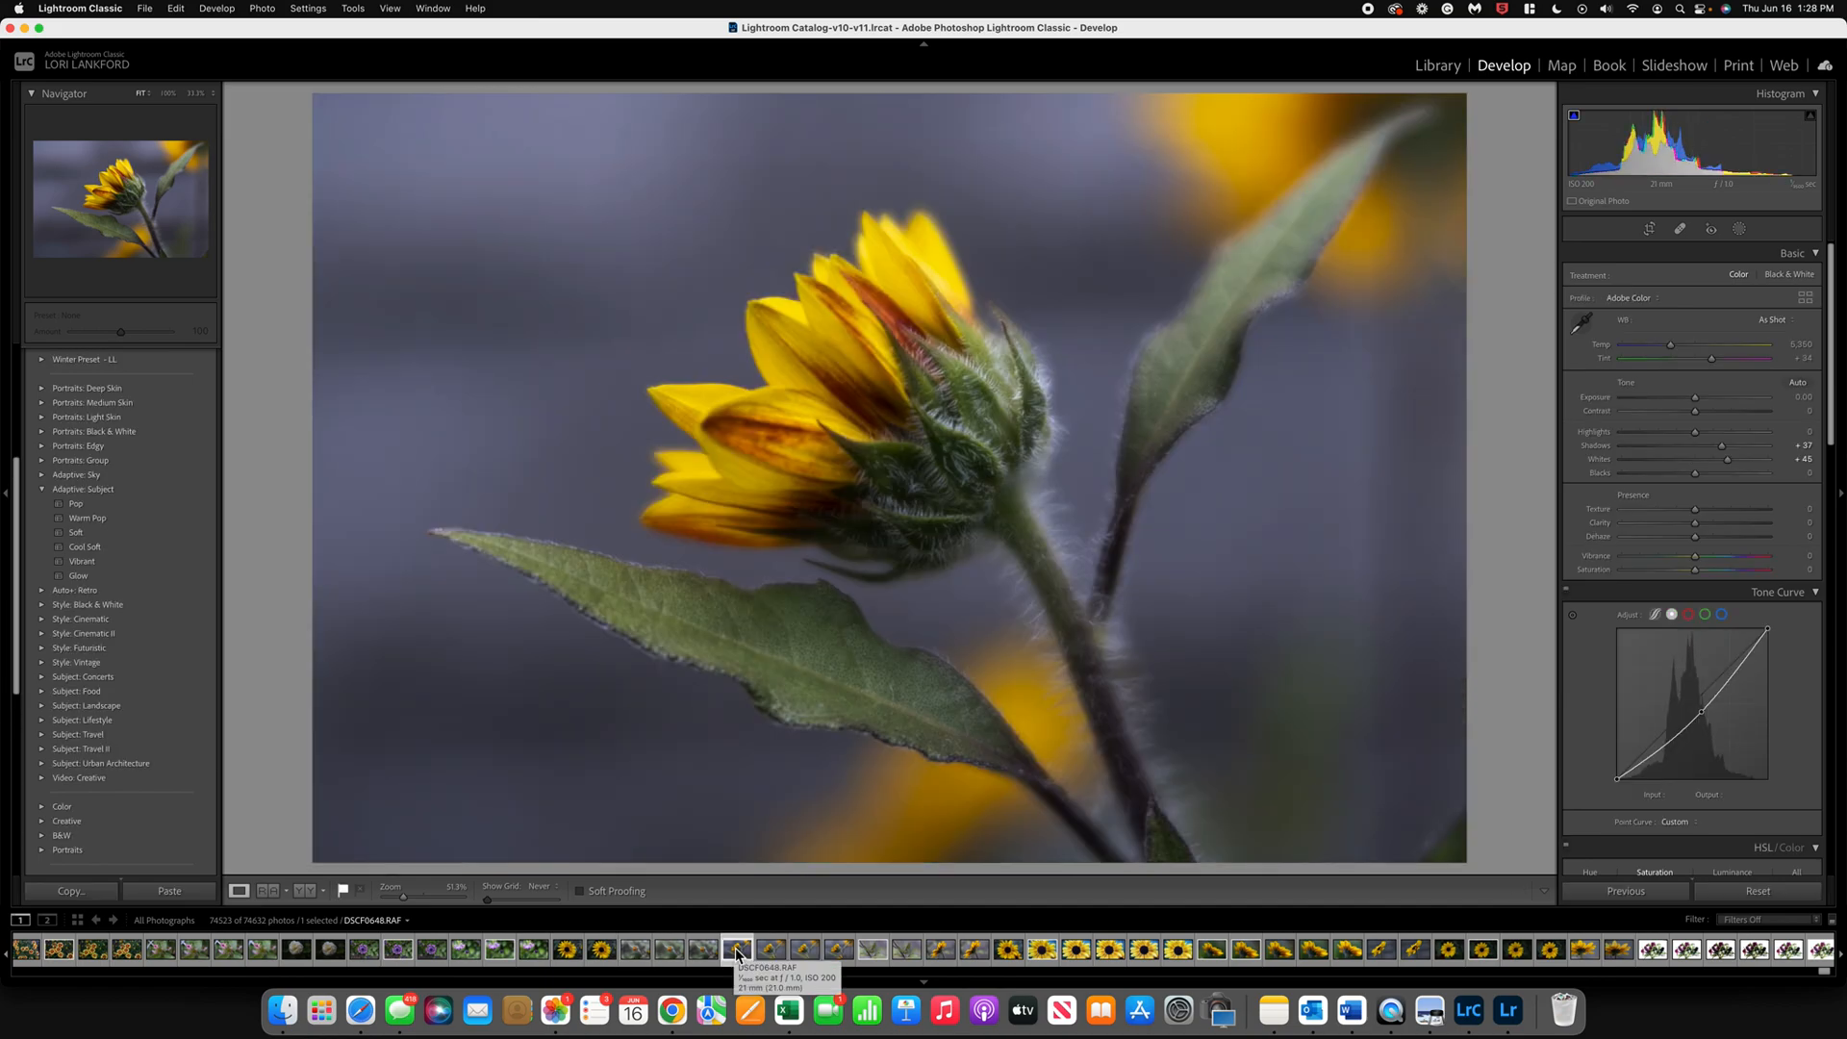
Step: Apply the Adaptive Sky preset Neon Tropics to the photo and set its amount to 73
click(41, 476)
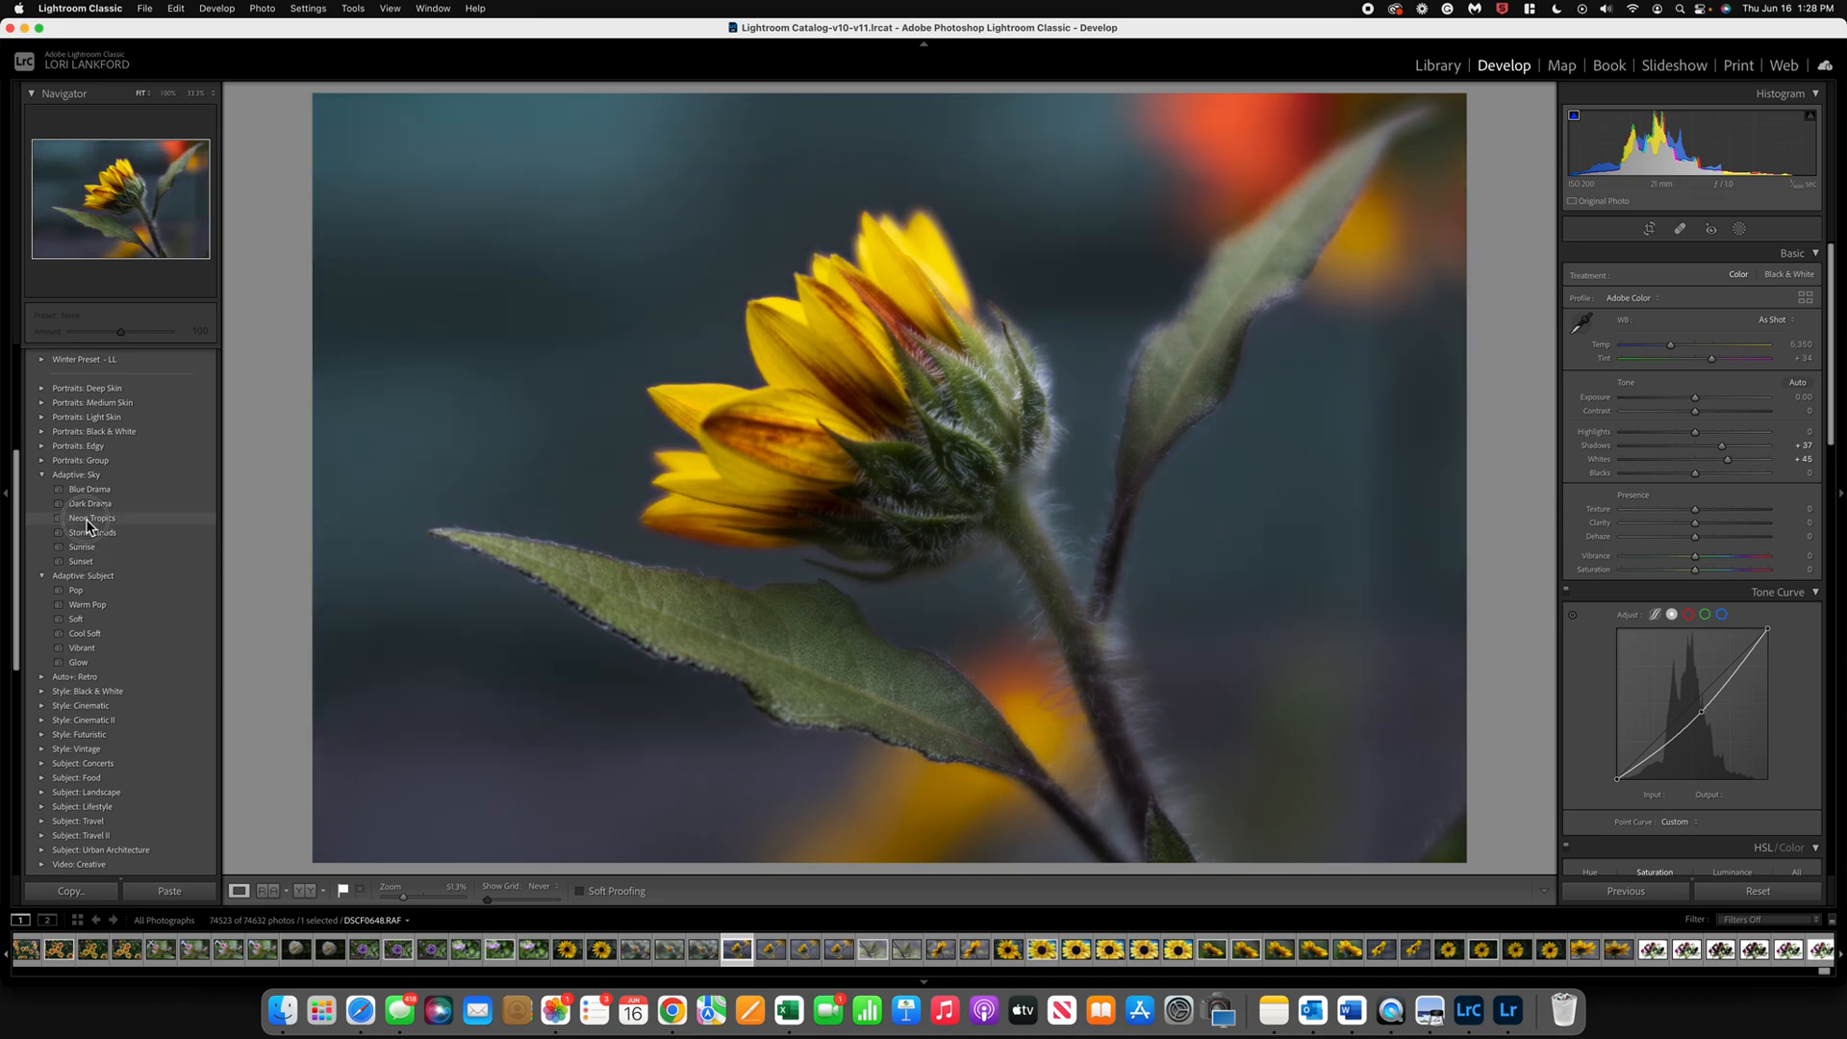
click(87, 522)
drag(122, 333, 111, 336)
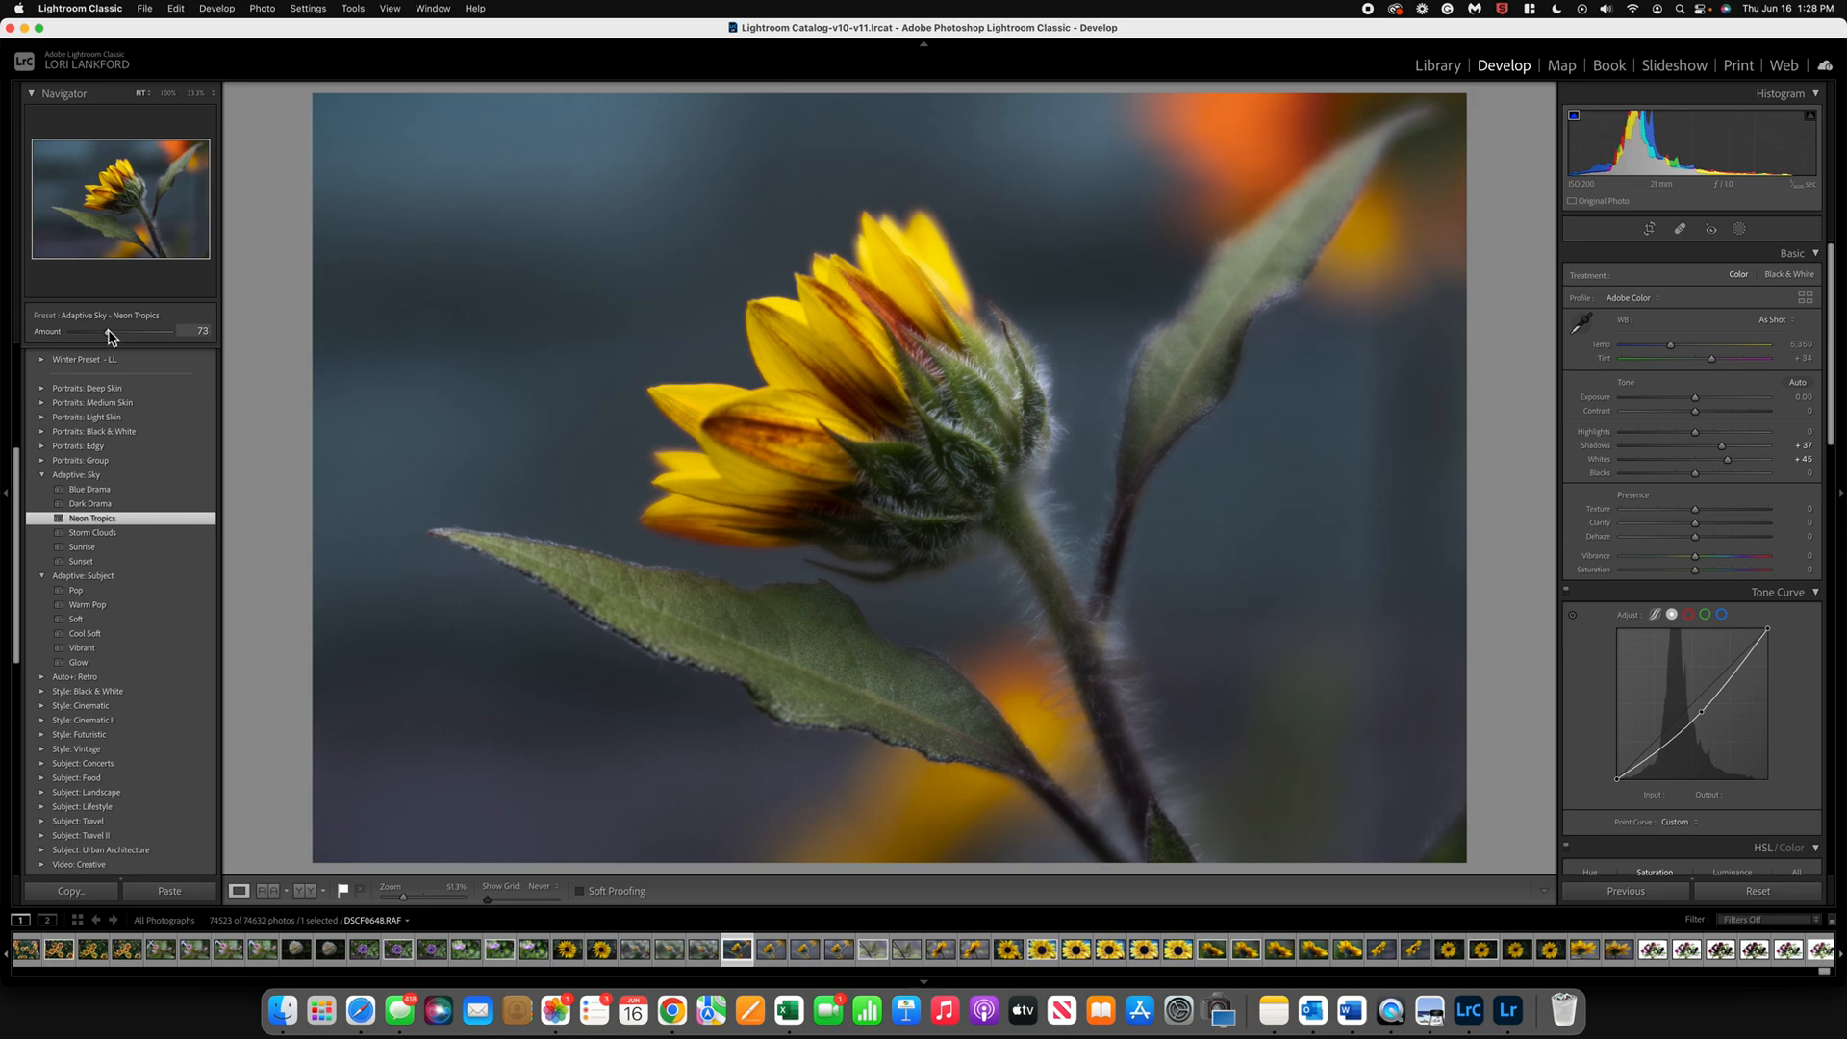
Step: Set the photo's orange saturation to -58 and raise its yellow saturation in the HSL adjustments
scroll(1717, 743, down, 1)
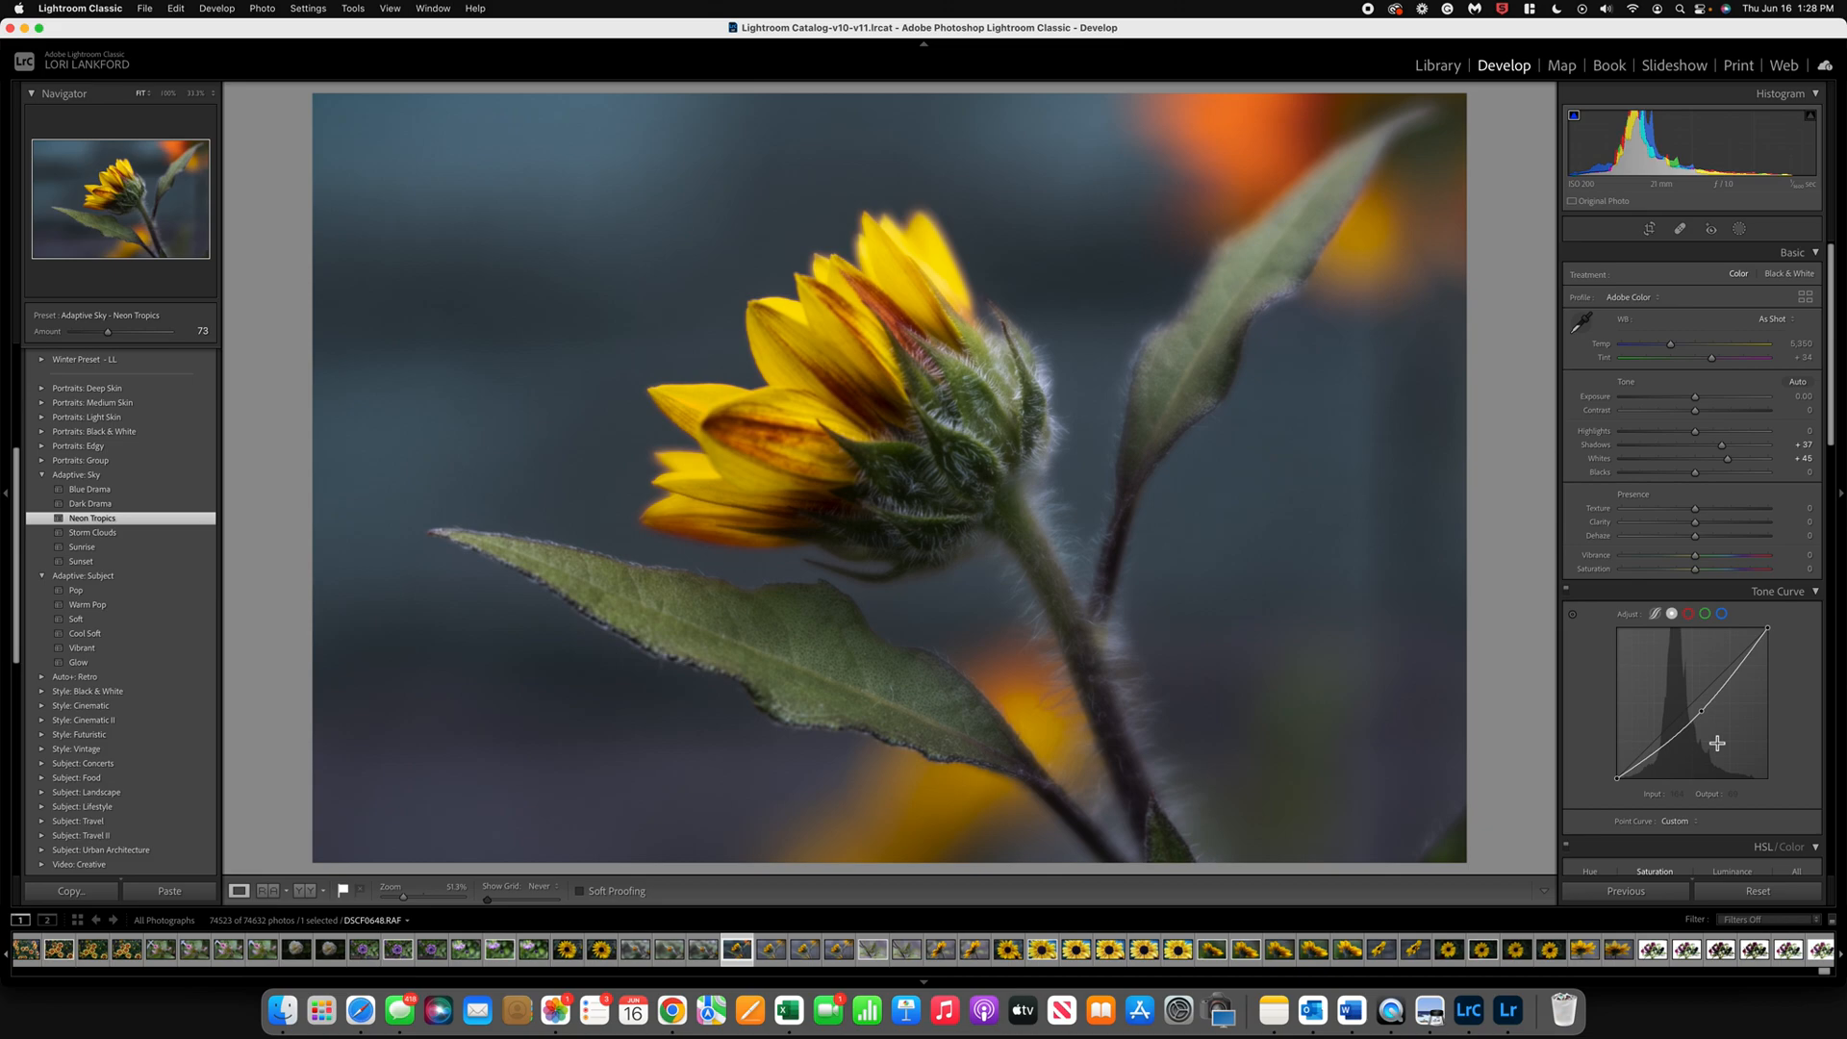
scroll(1718, 743, down, 5)
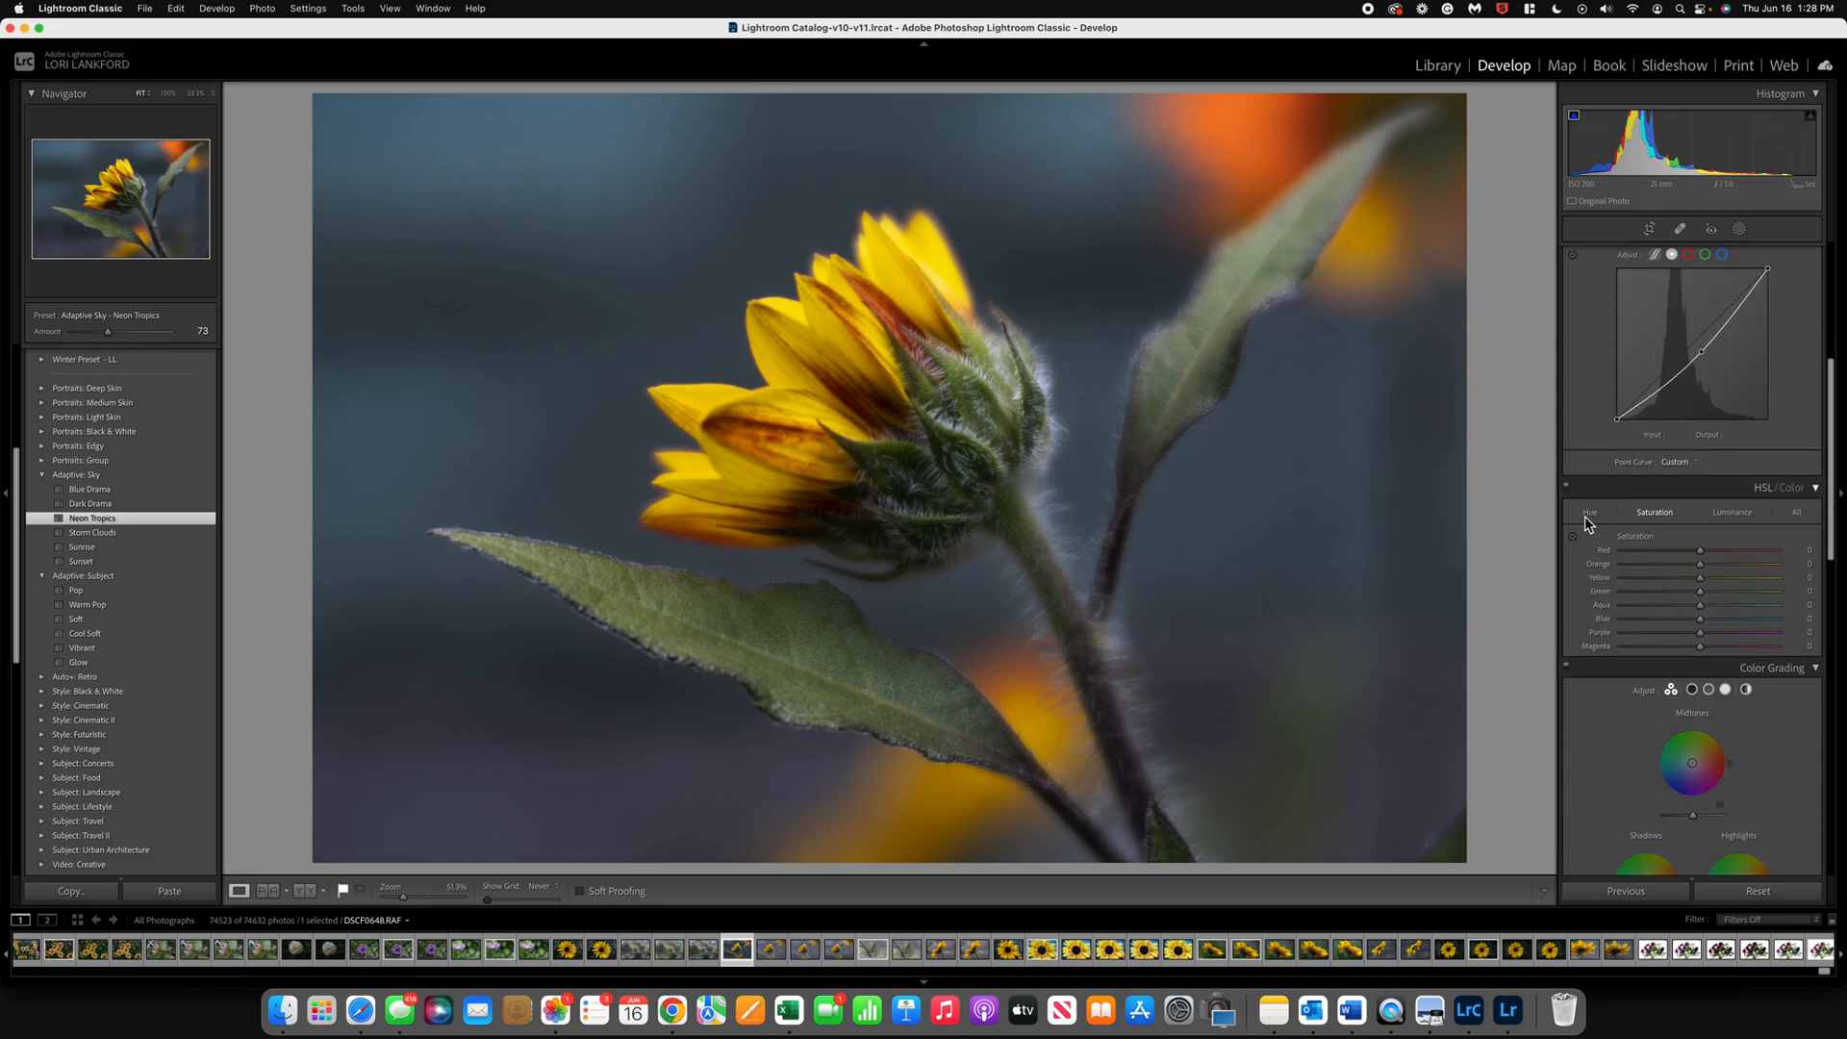
drag(1700, 564, 1654, 570)
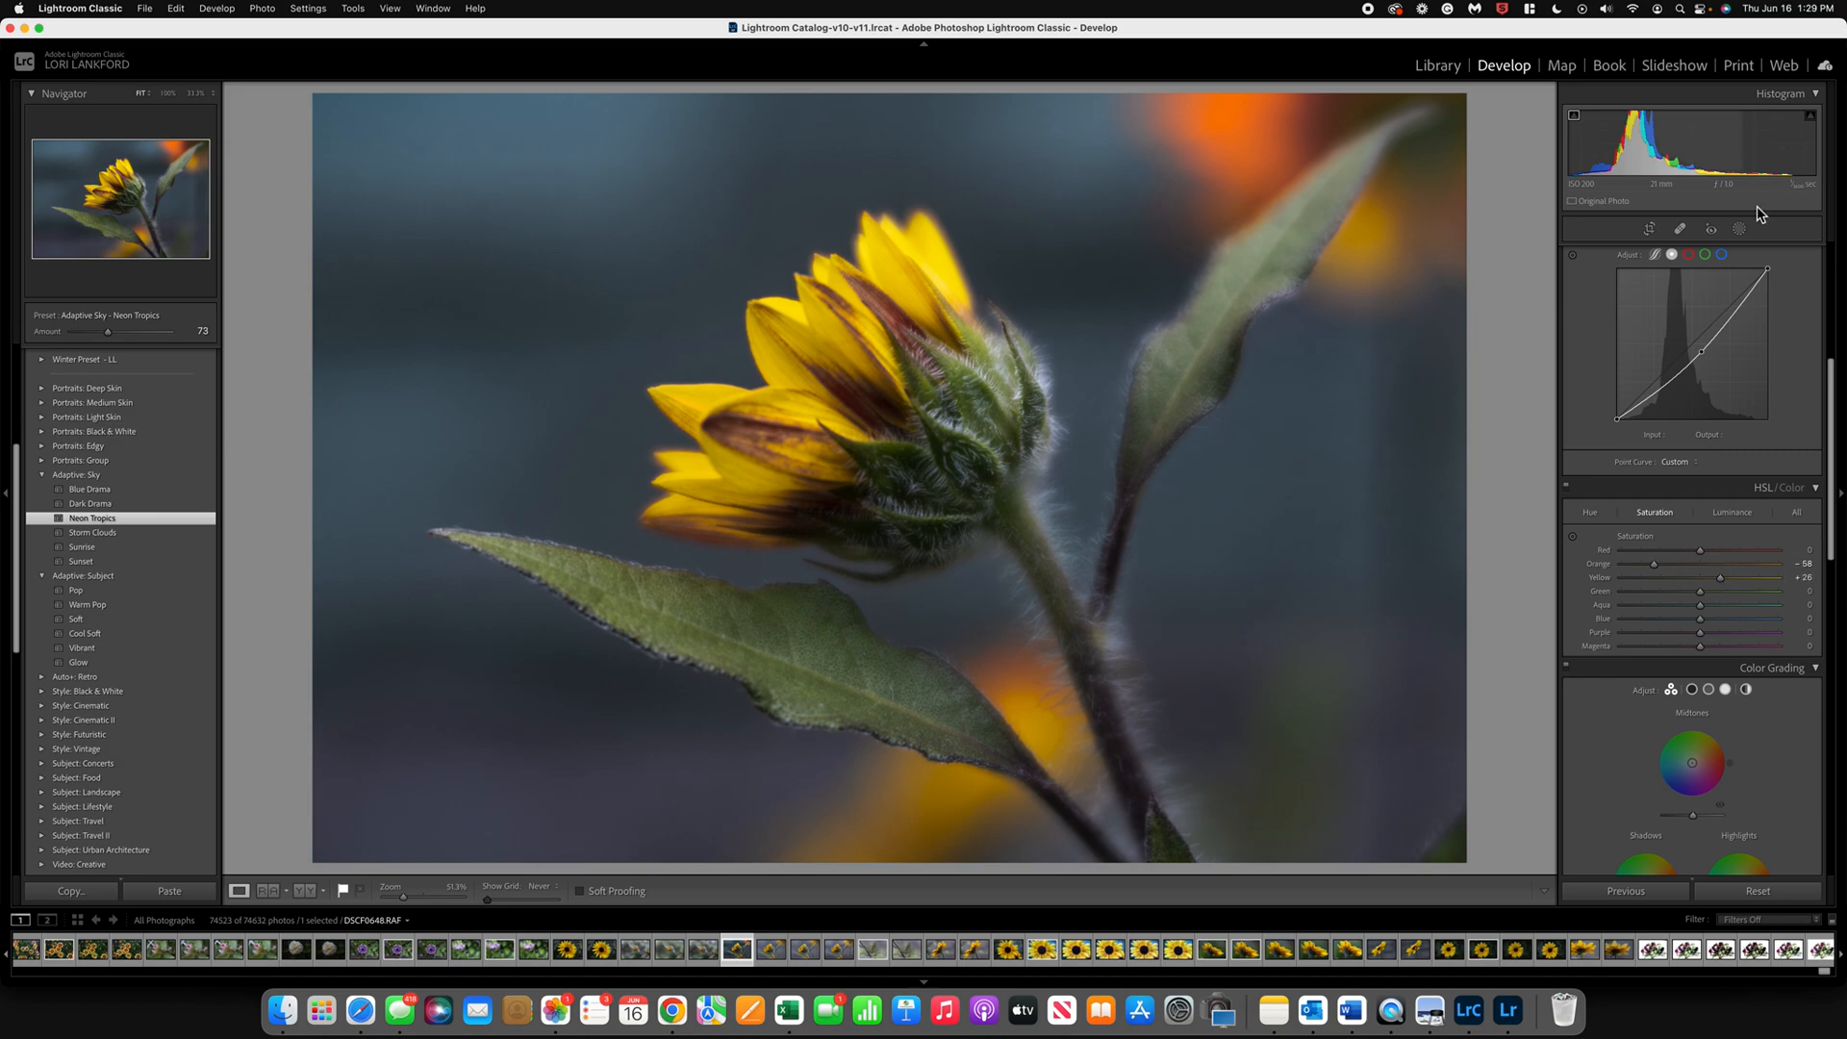
Step: Open the masking tools, preview the Neon Tropics mask over the background, and expand it to show its sky component
click(1740, 230)
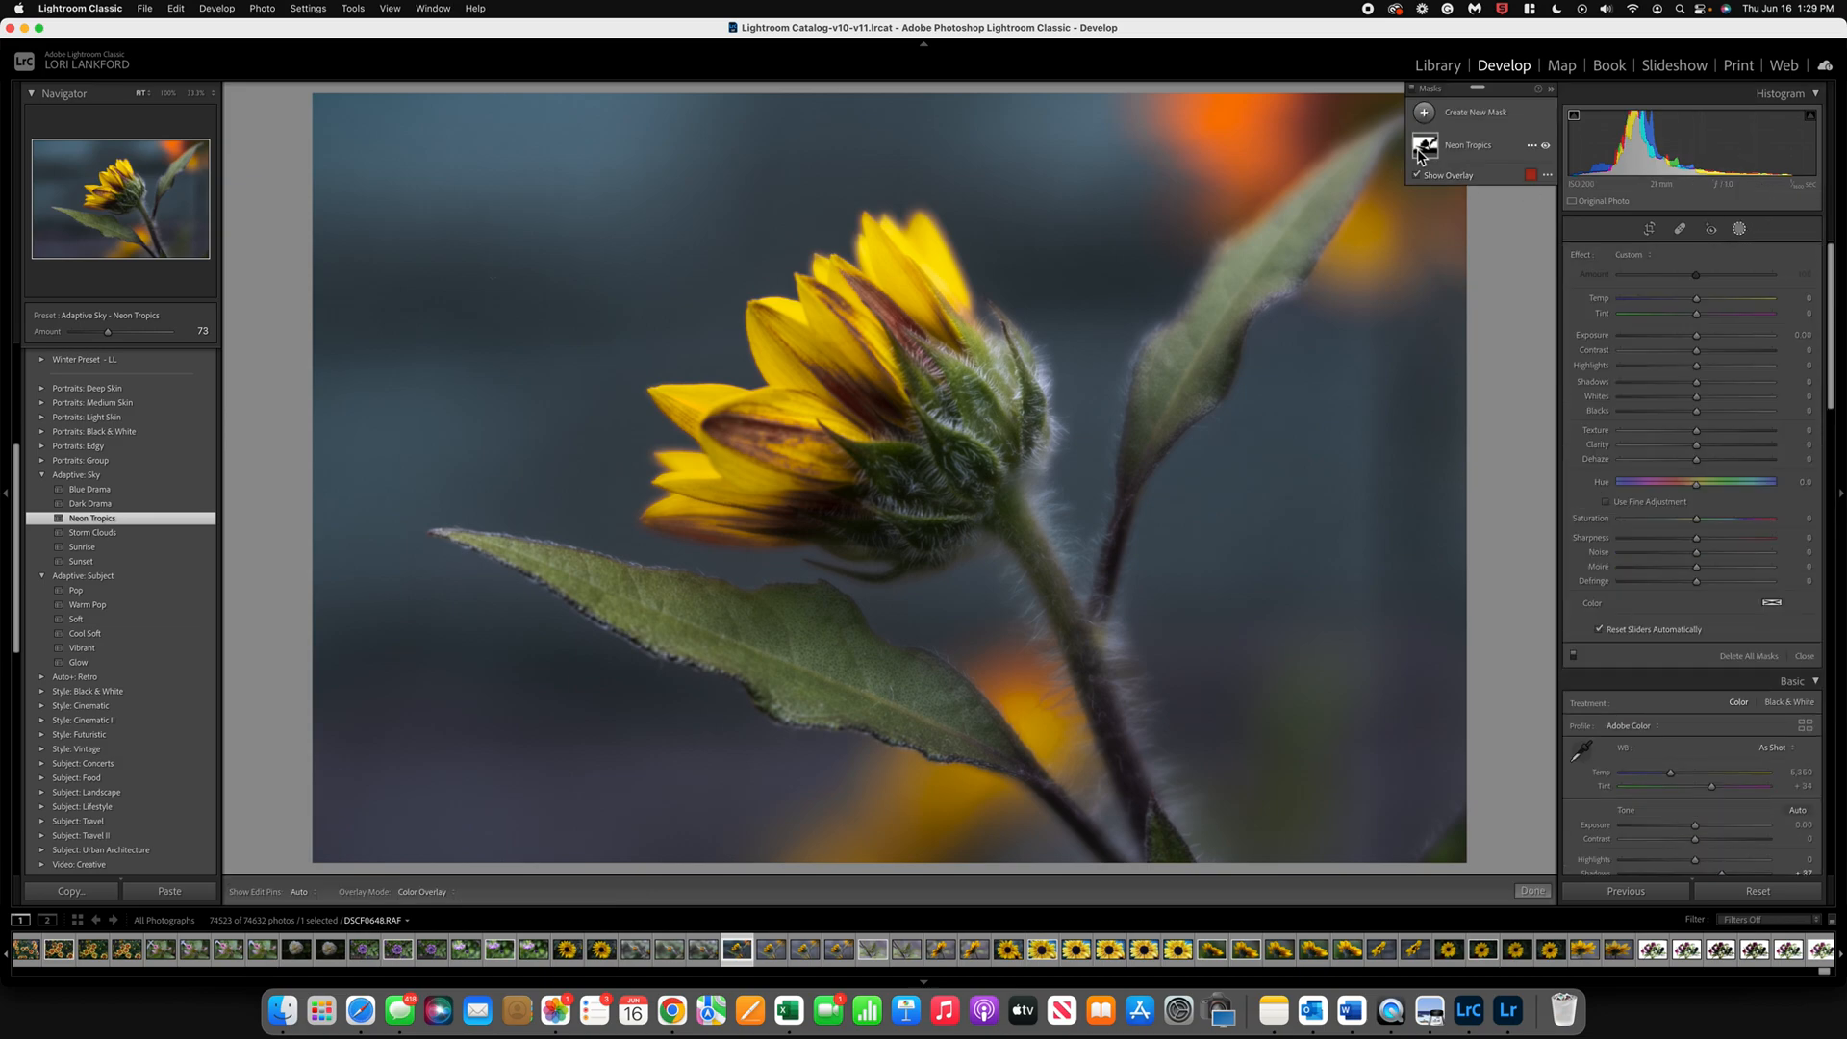
mouse_move(1425, 143)
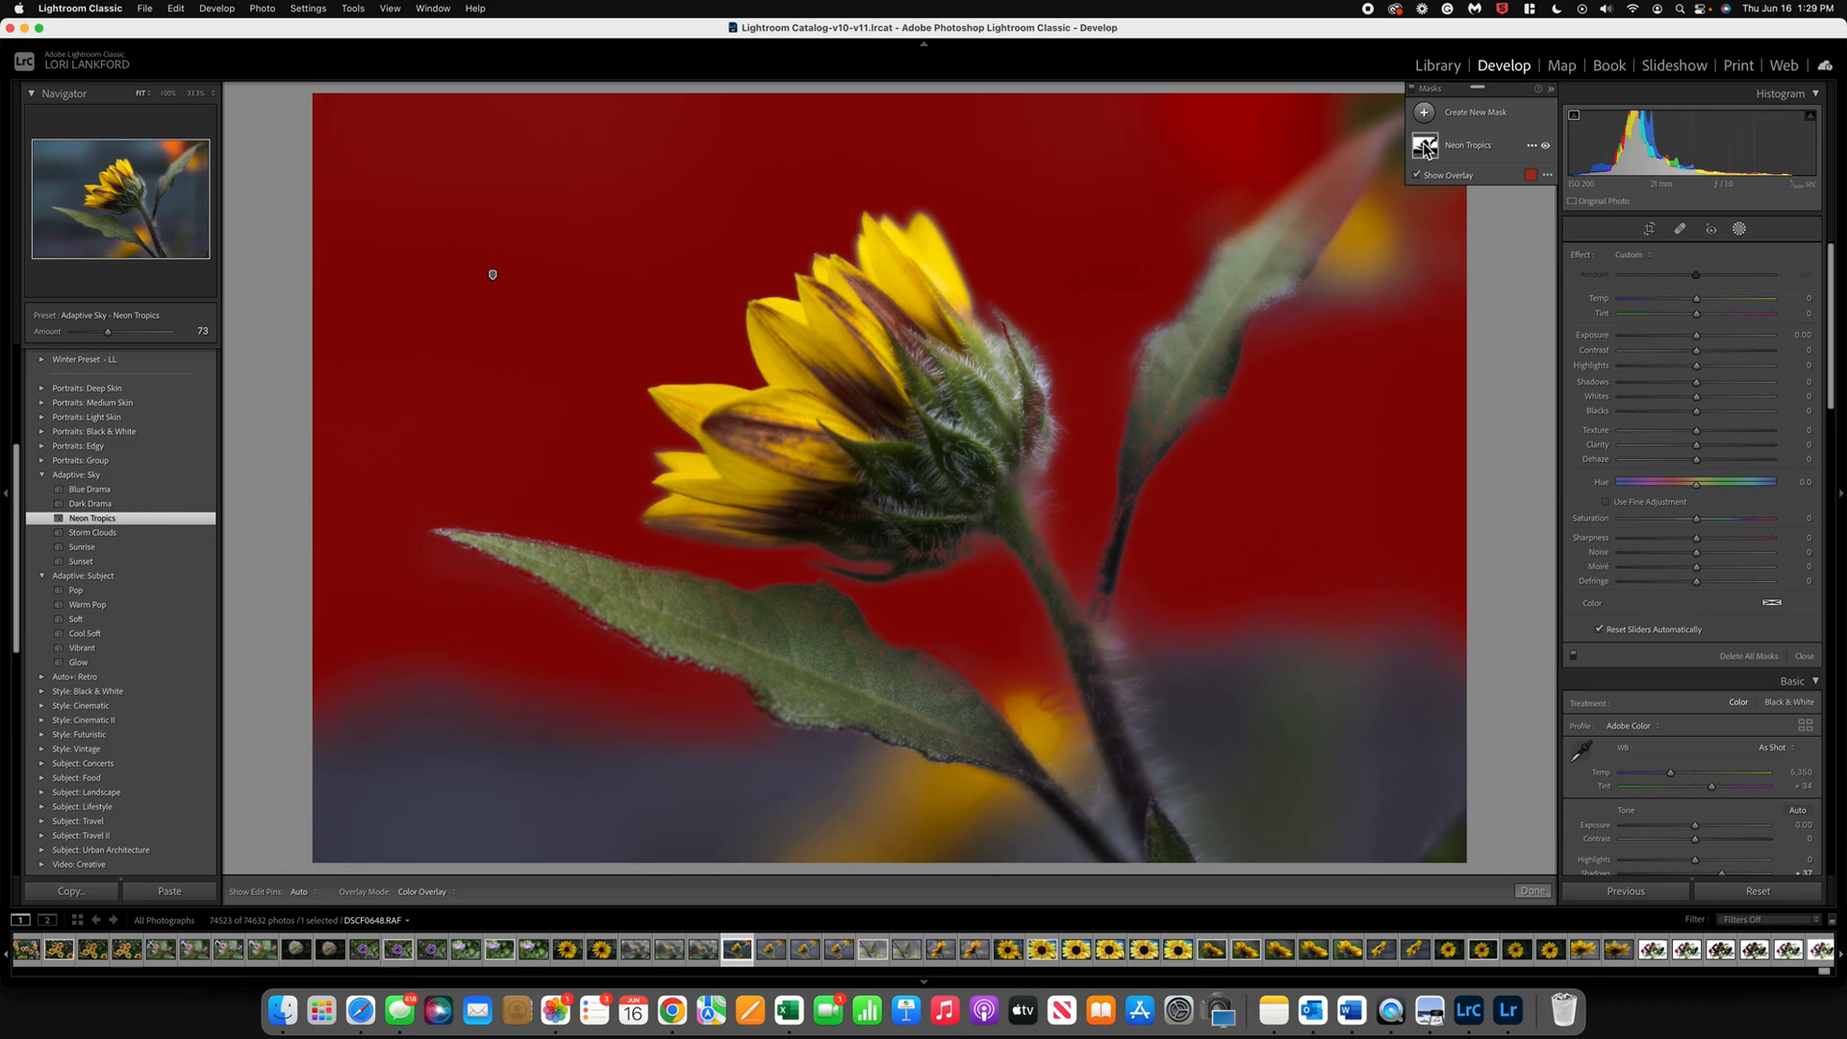
click(1425, 147)
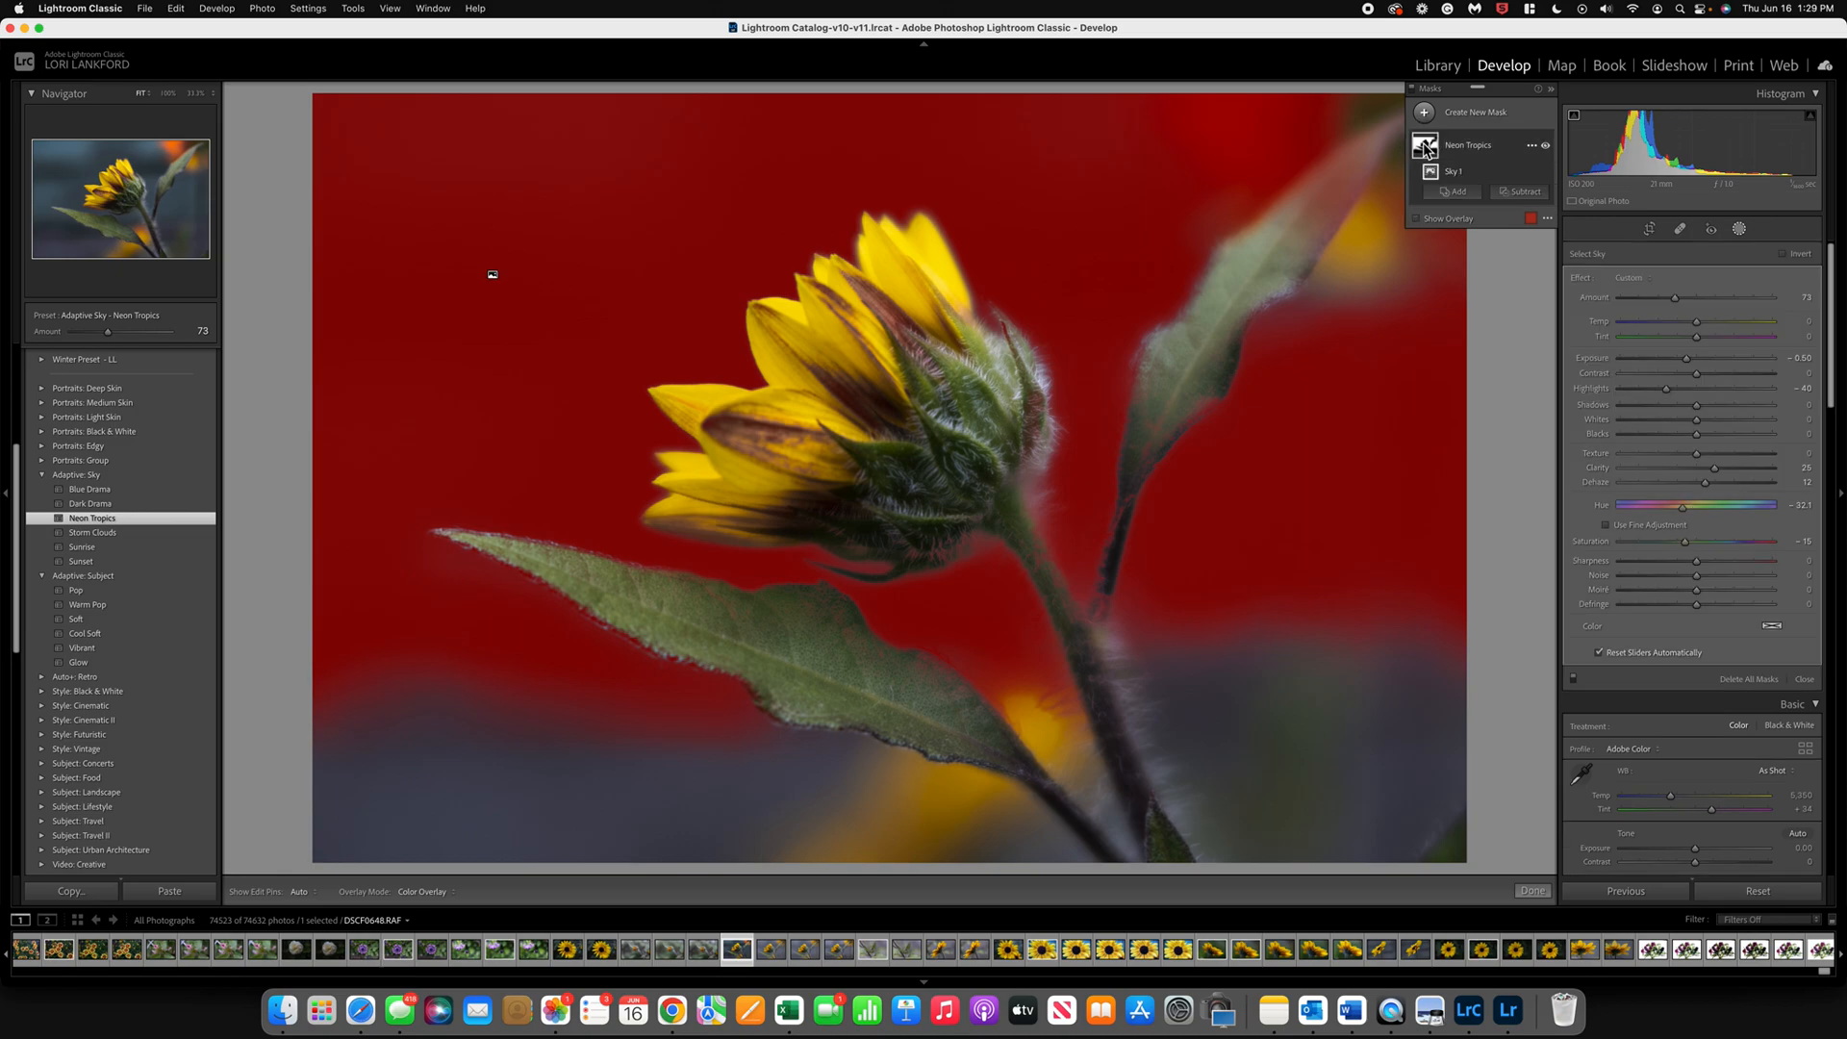